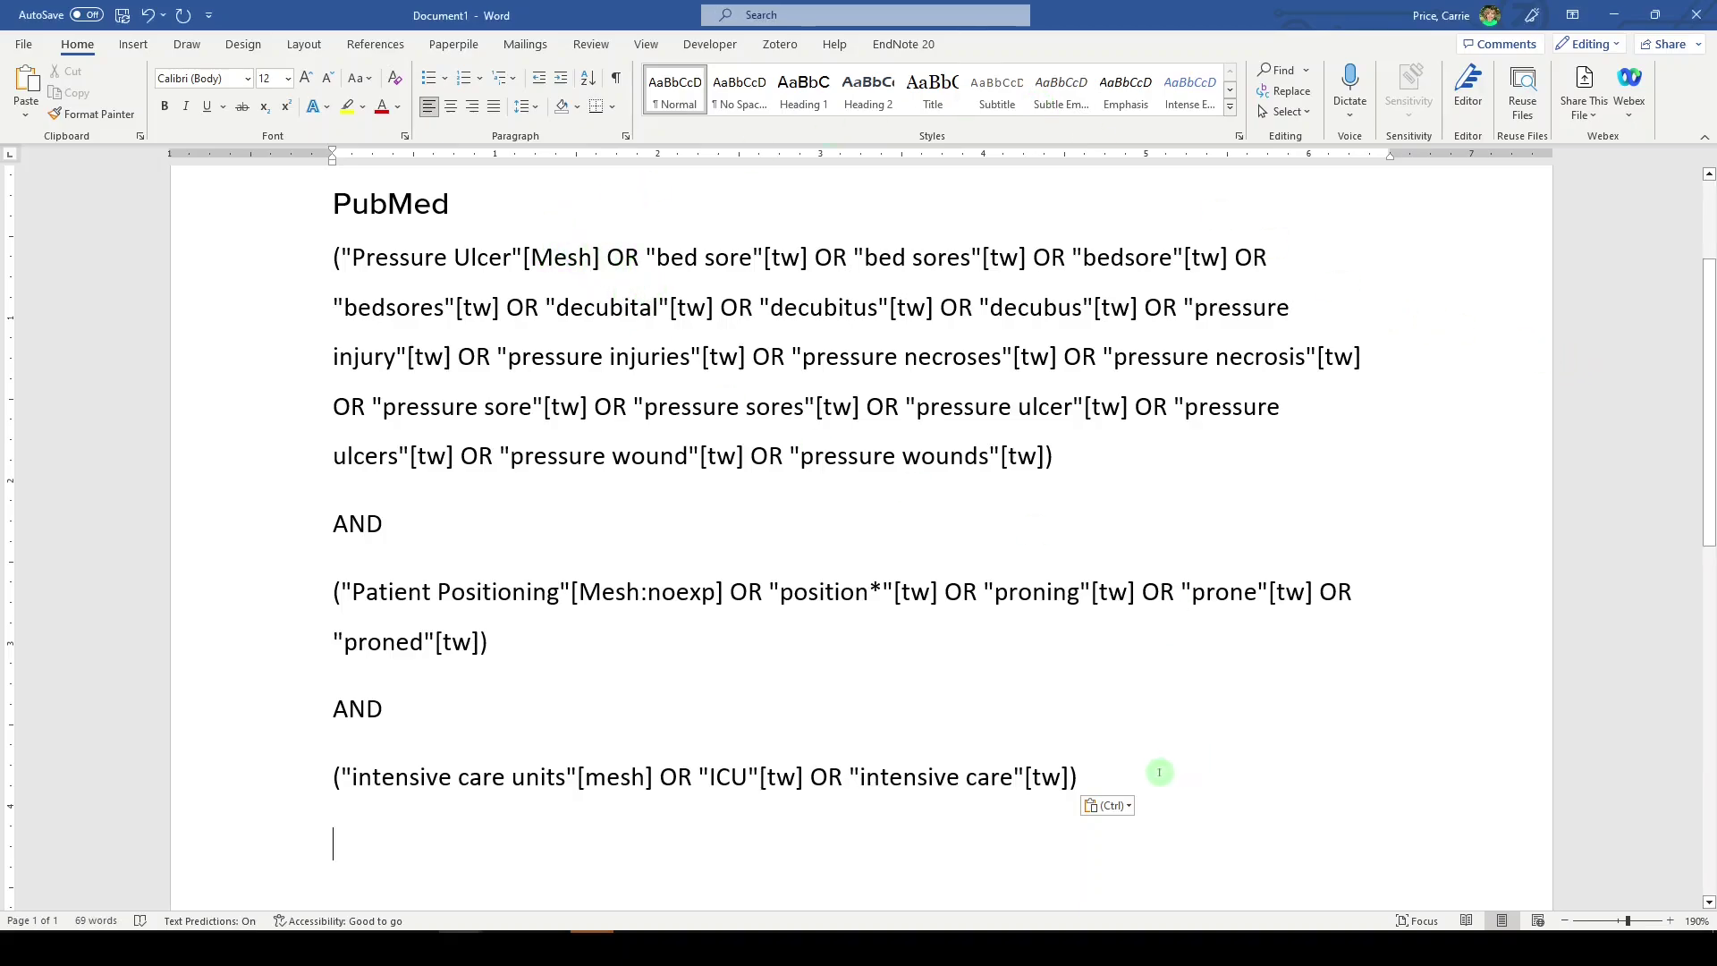
- Copy the whole search query and paste a duplicate below the original
left_click_drag(1157, 774, 279, 273)
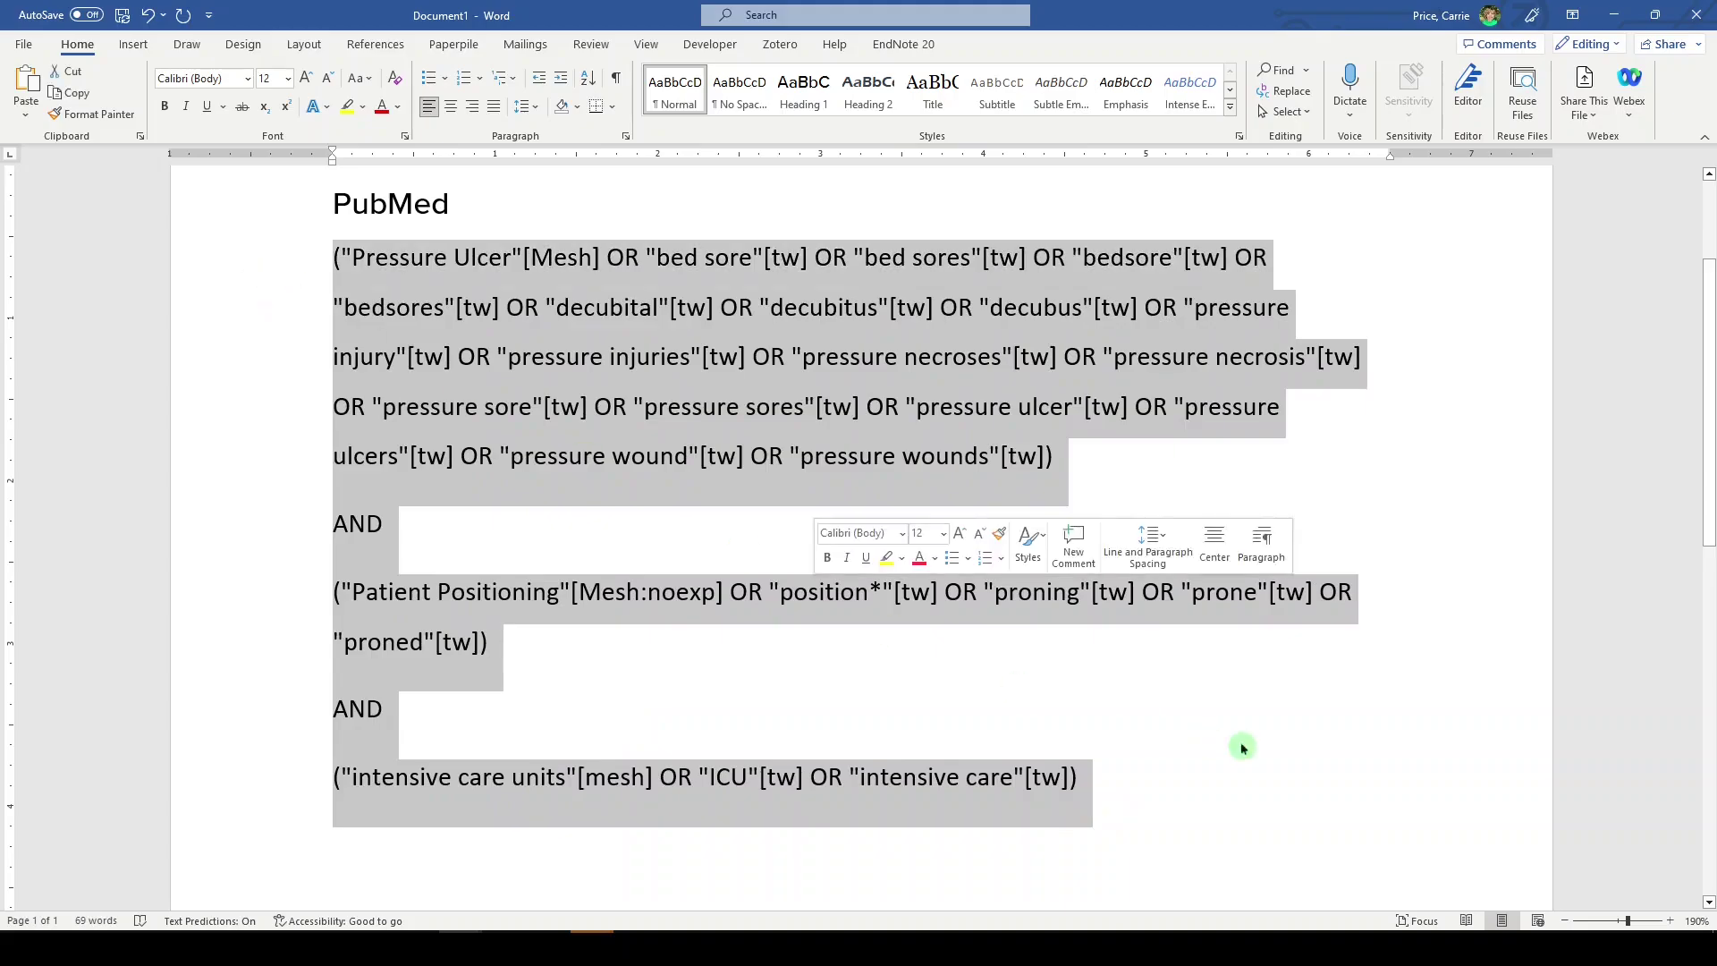
key("ctrl+c")
left_click(1187, 793)
key("Return")
key("Return")
key("ctrl+v")
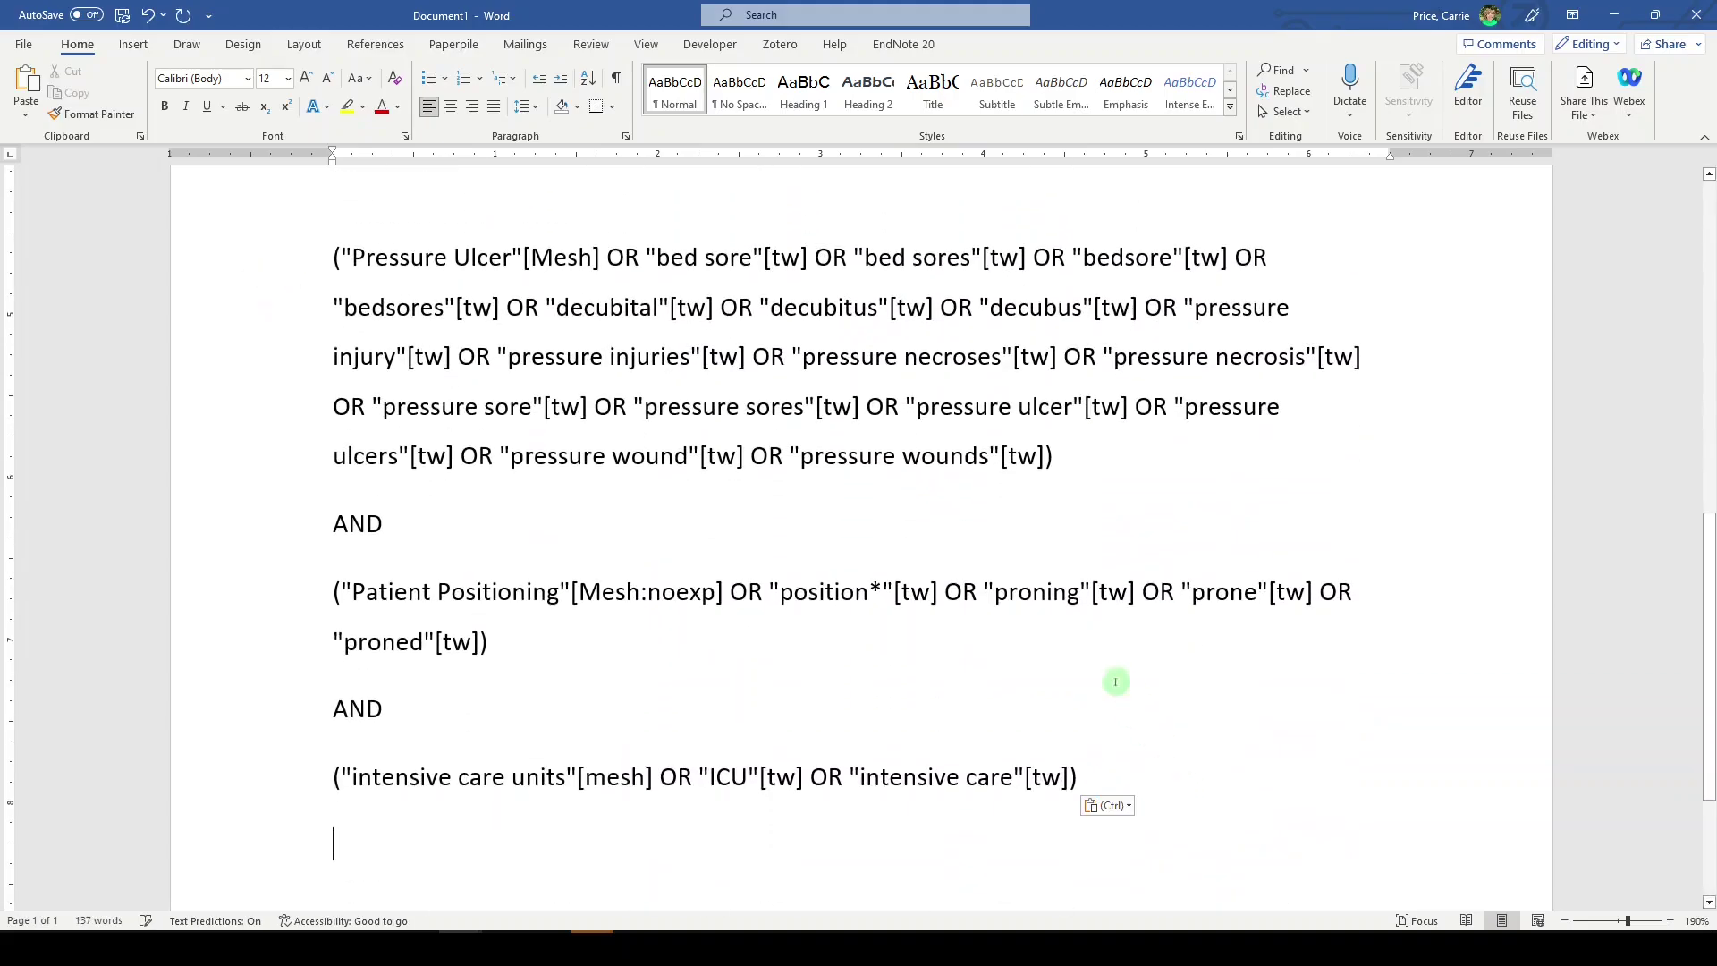
- Label the copy 'version 2' and add blank lines separating it from the original
left_click(412, 508)
type("vers")
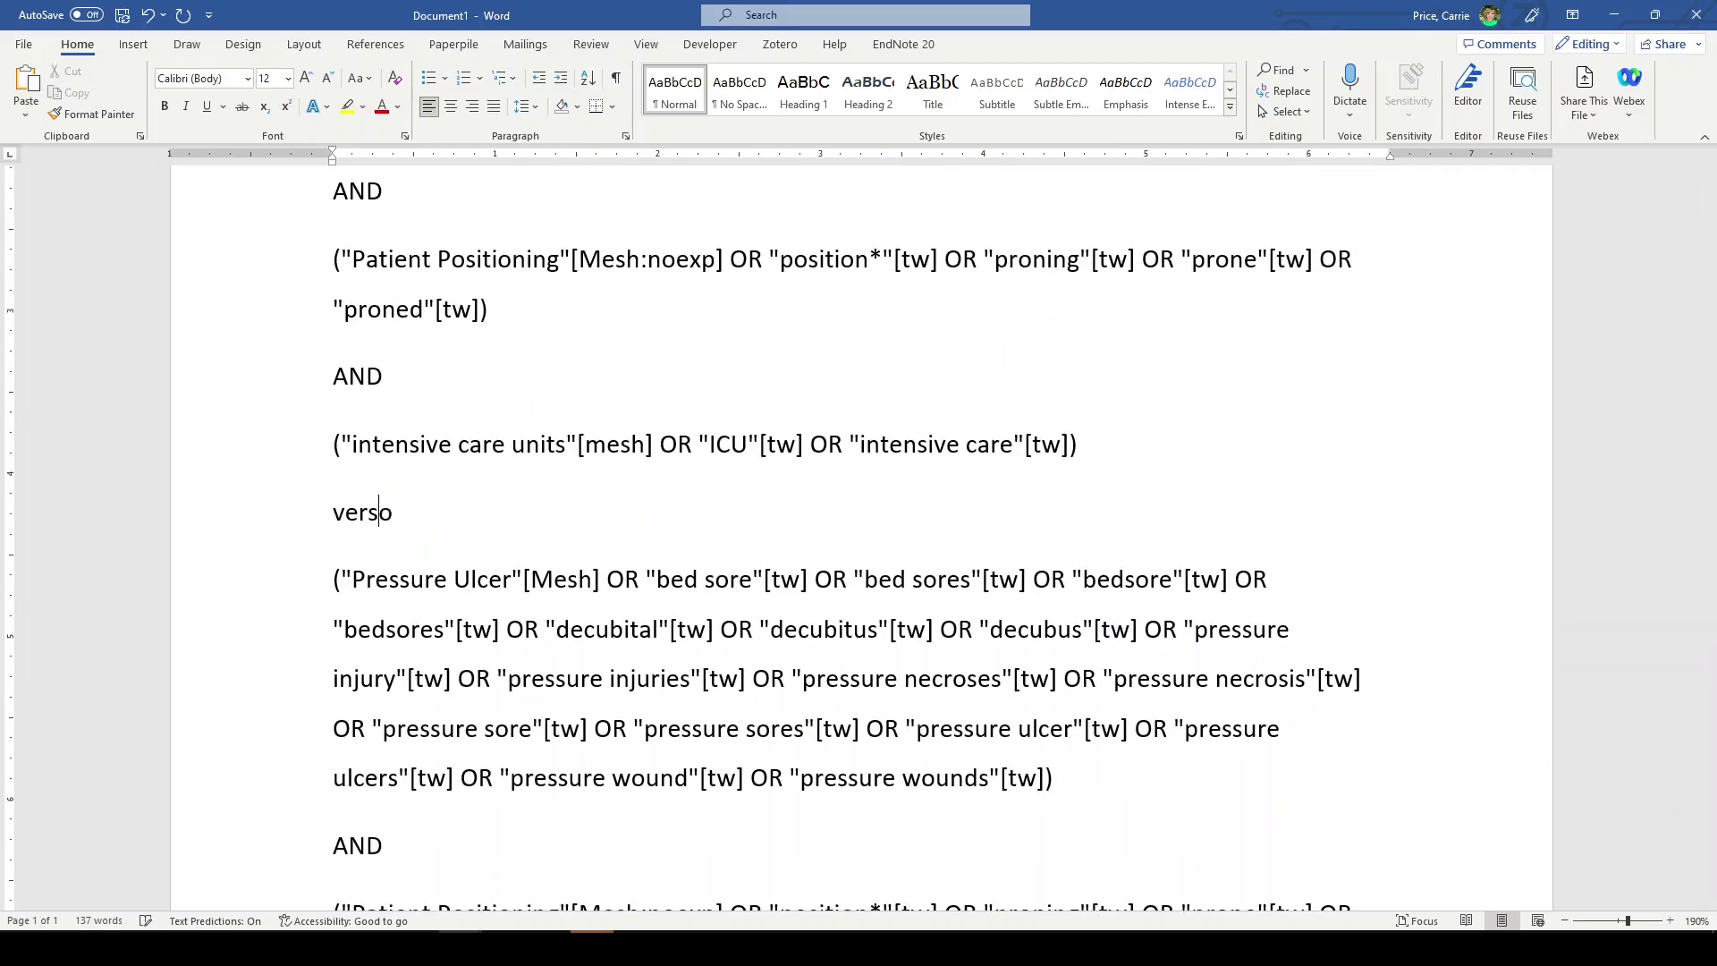
type("ion 2")
left_click(337, 512)
key("Return")
key("Return")
key("Up")
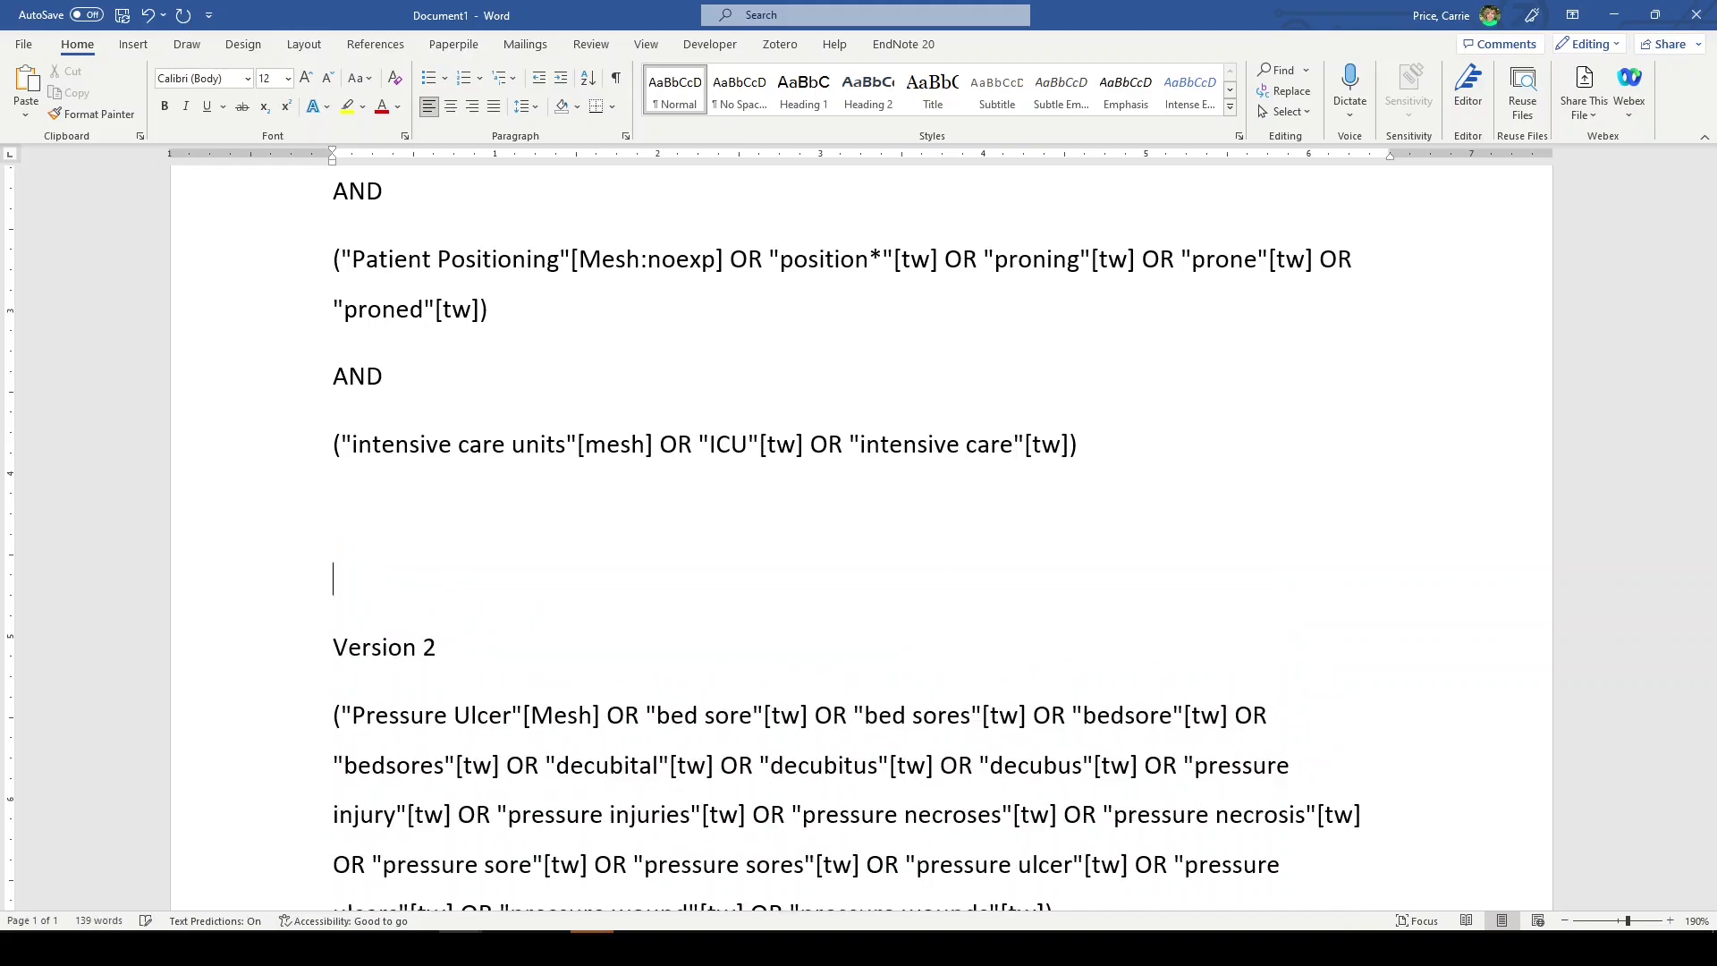
scroll(582, 586, "up", 3)
left_click(731, 661)
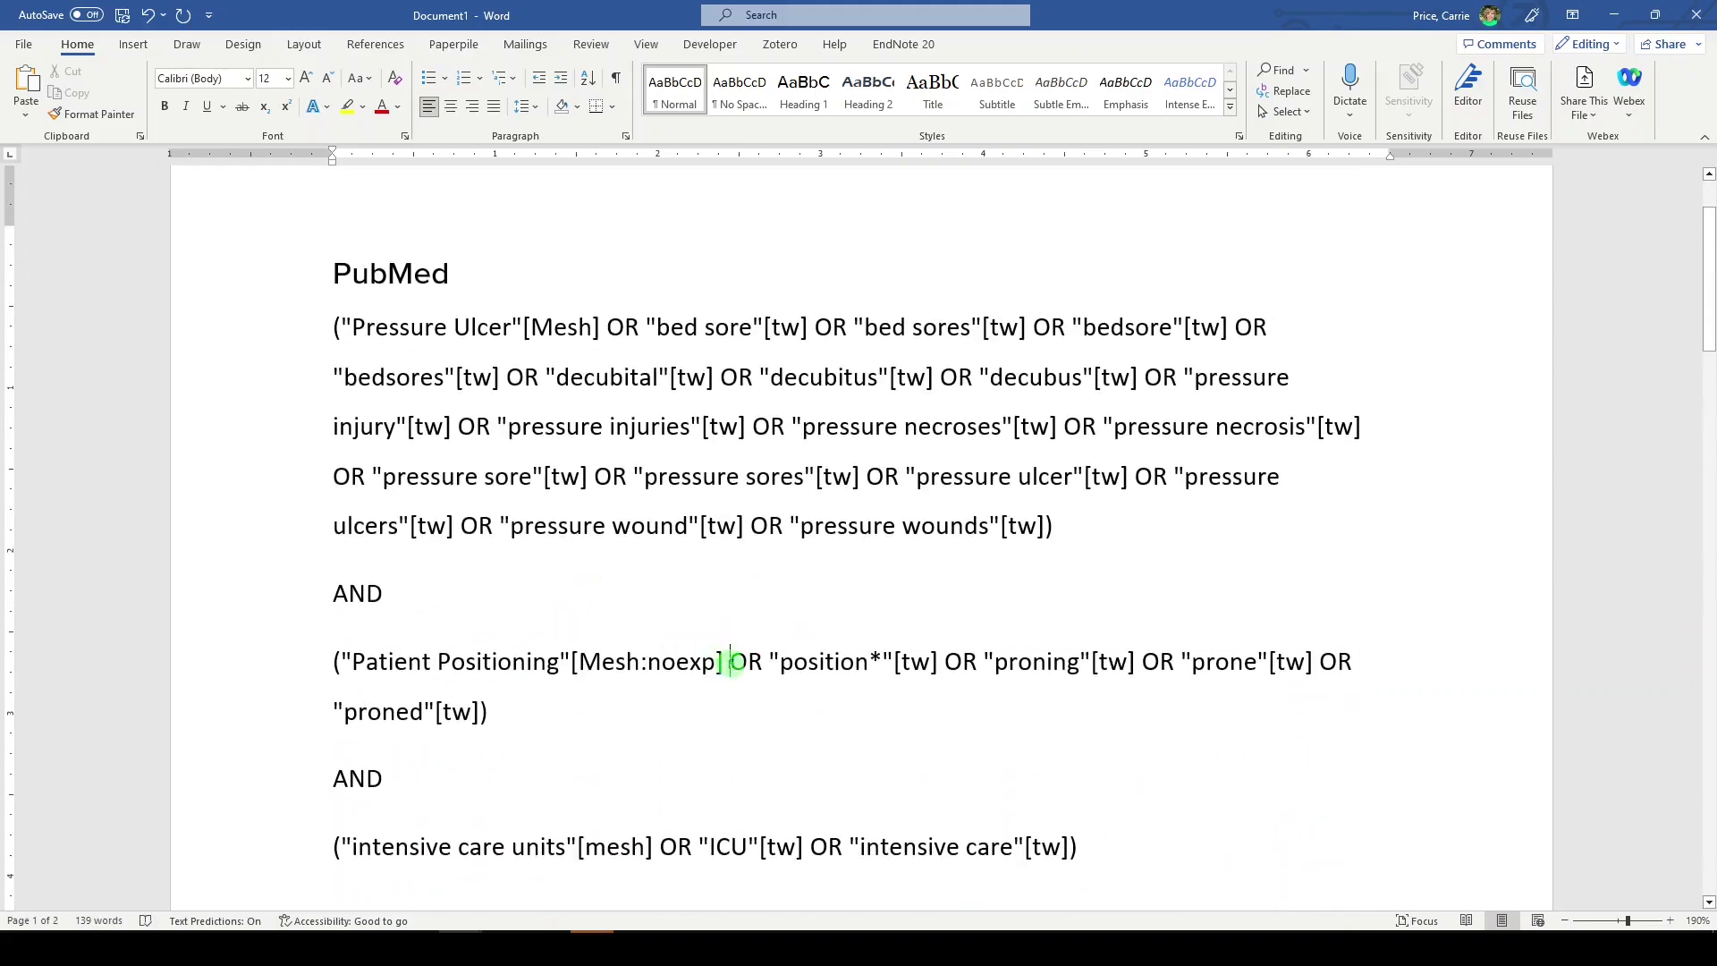
- Delete the Patient Positioning, Pressure Ulcer and intensive care units MeSH terms from the first query
left_click_drag(761, 662, 338, 659)
key("Delete")
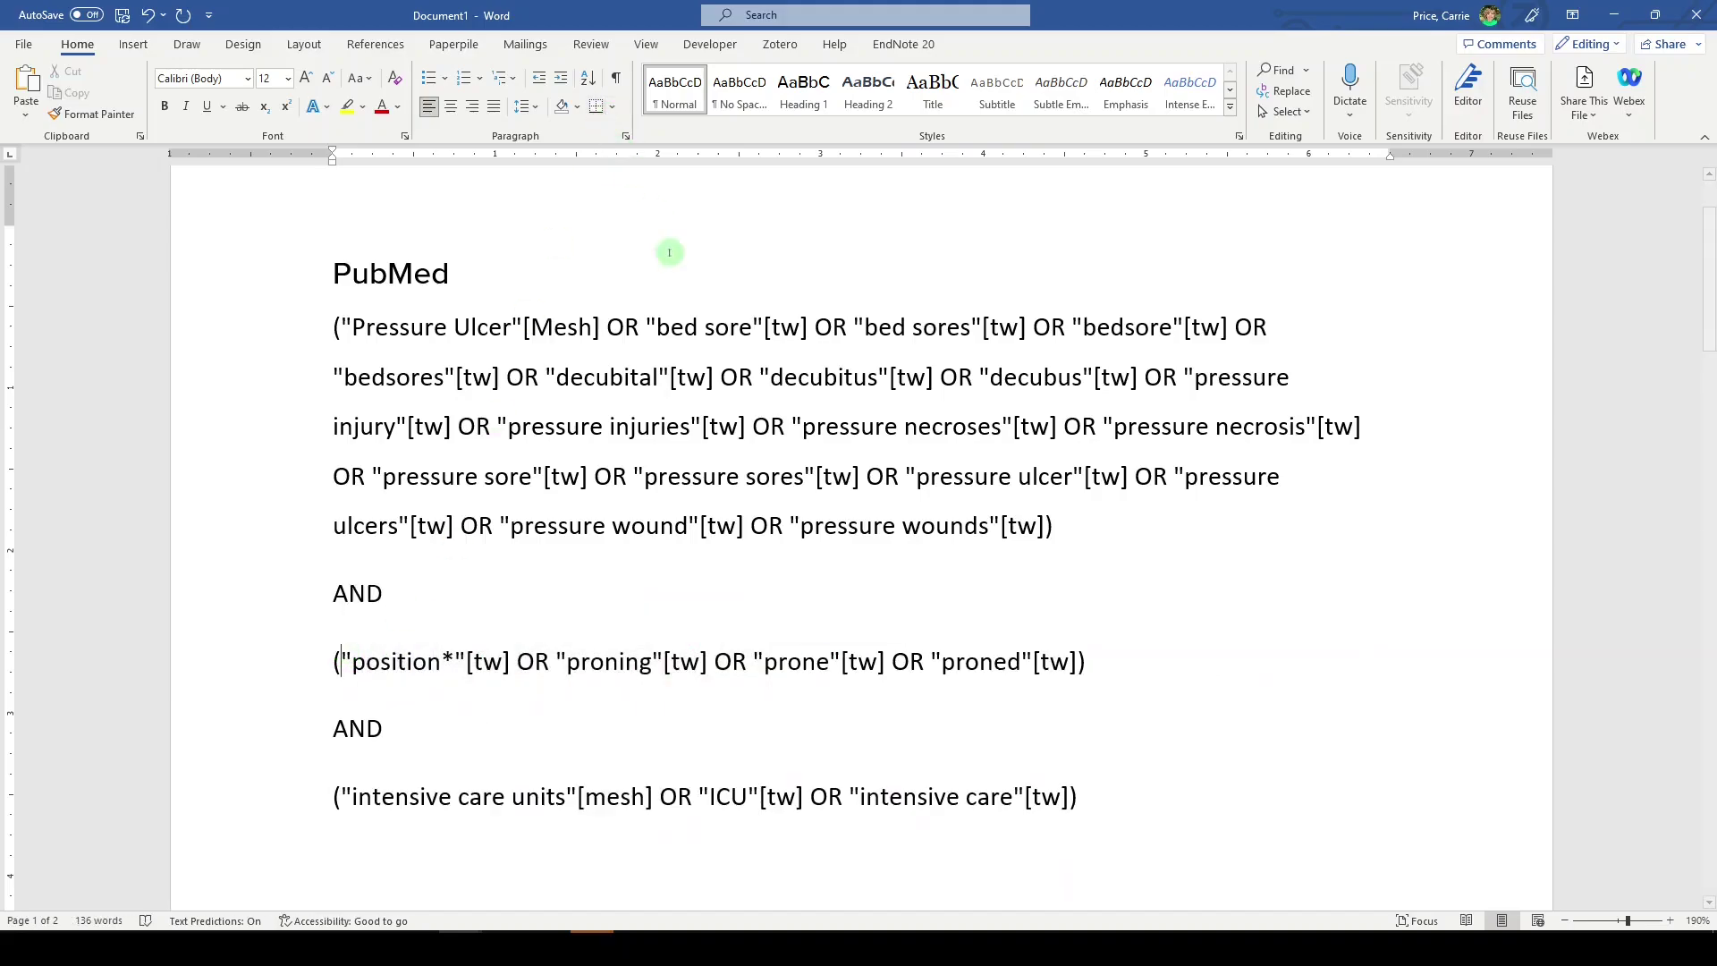
left_click_drag(608, 329, 344, 323)
key("Delete")
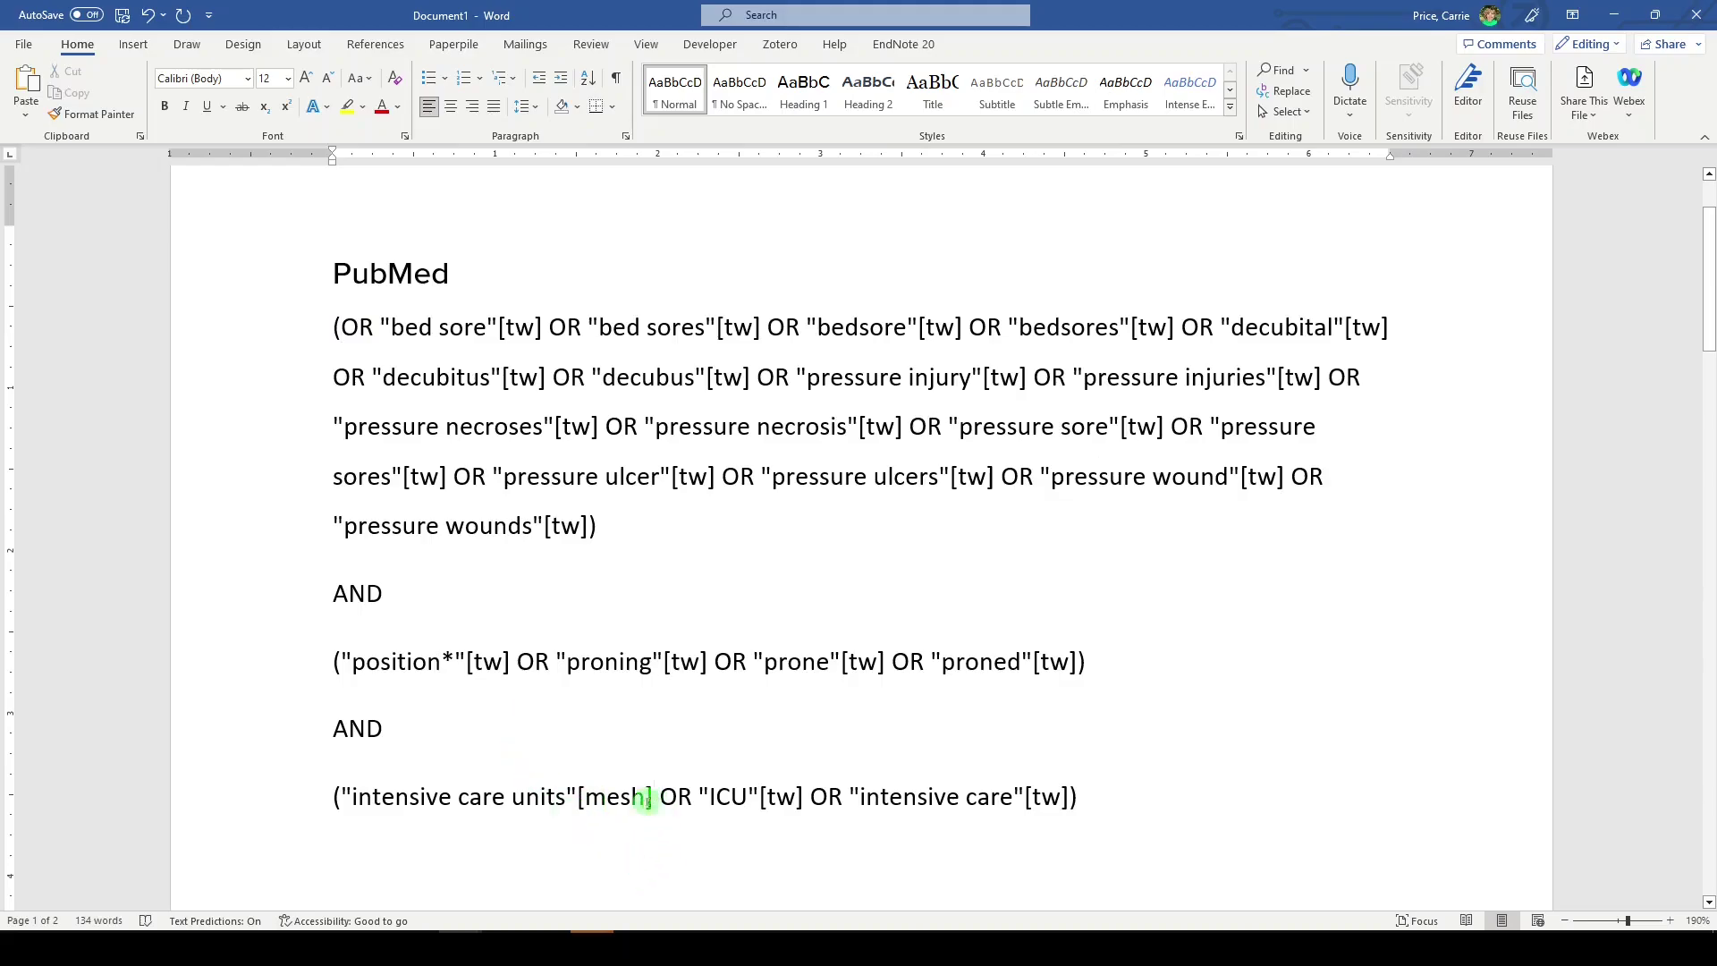
left_click_drag(644, 802, 343, 802)
key("Delete")
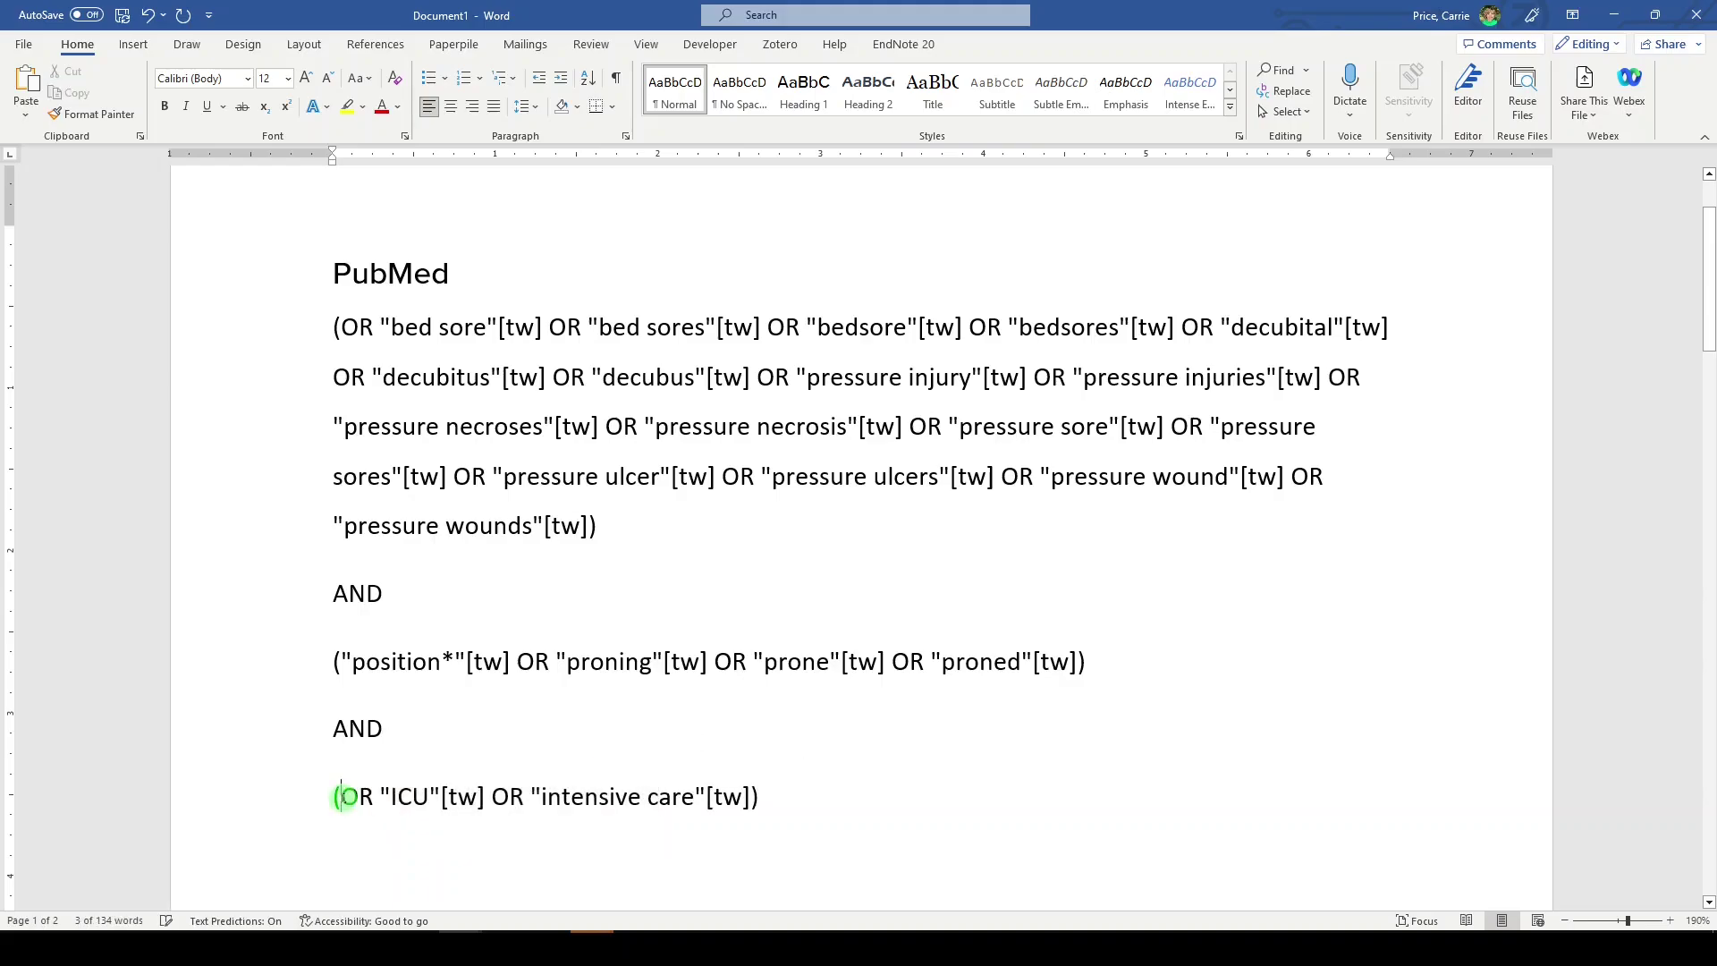
- Remove the stray OR left at the start of the pressure ulcer block
left_click_drag(795, 809, 132, 478)
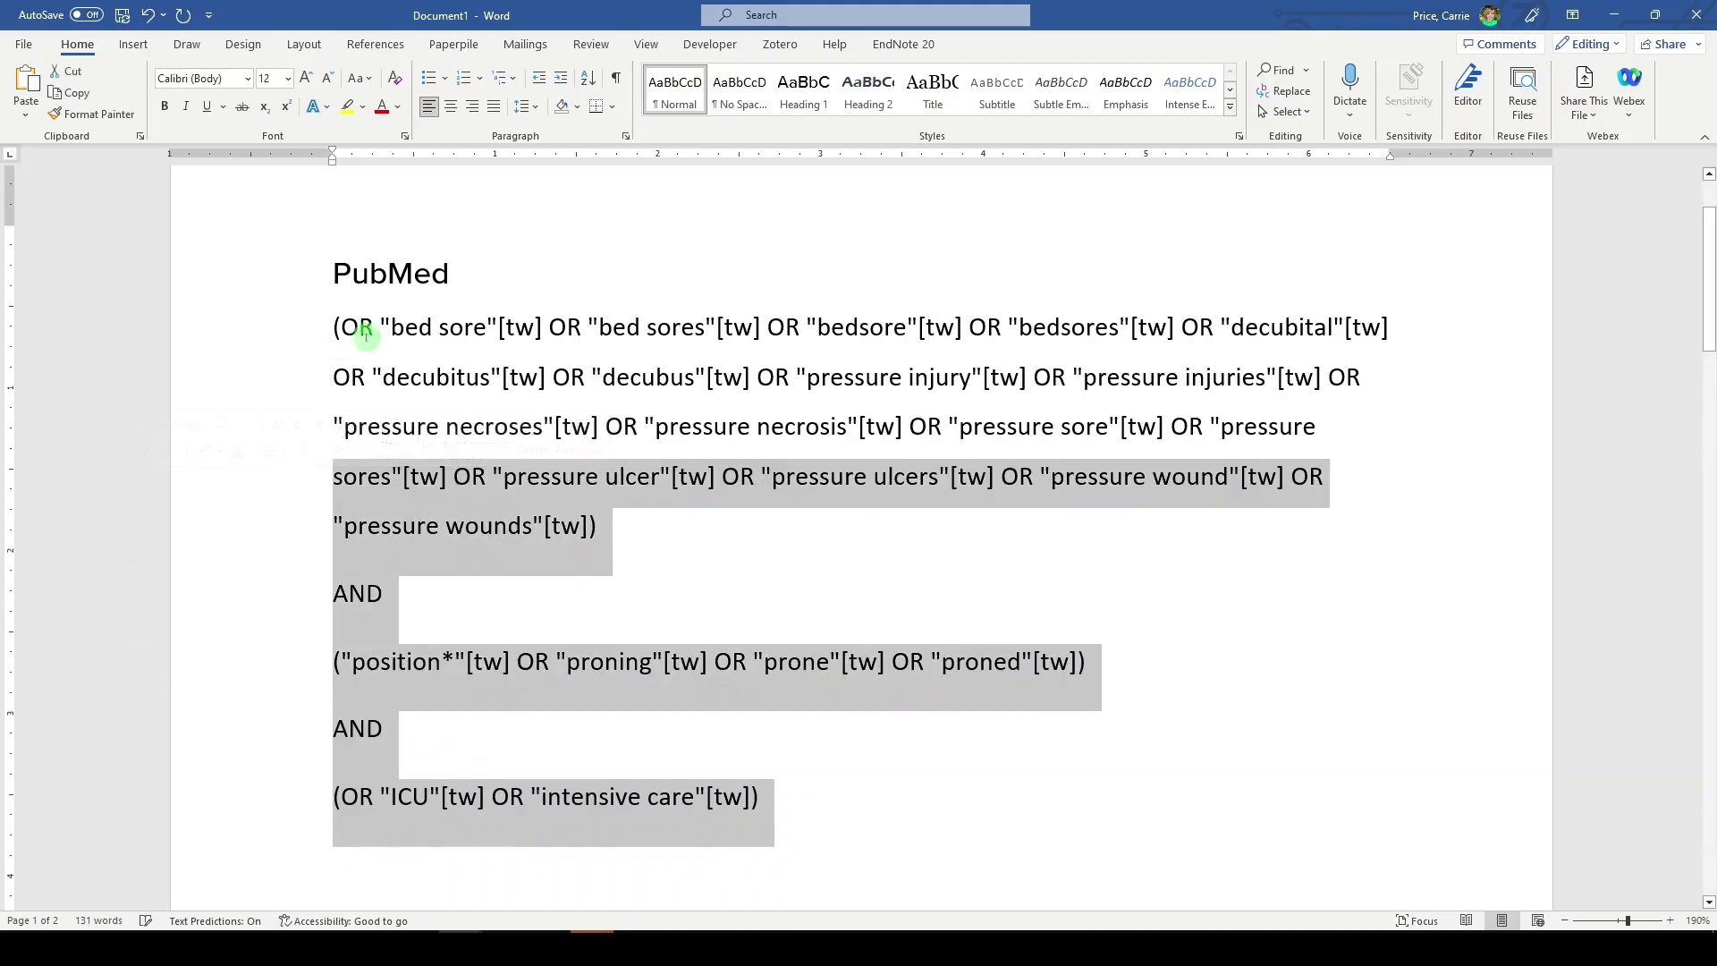
left_click(369, 327)
key("BackSpace")
key("BackSpace")
key("Delete")
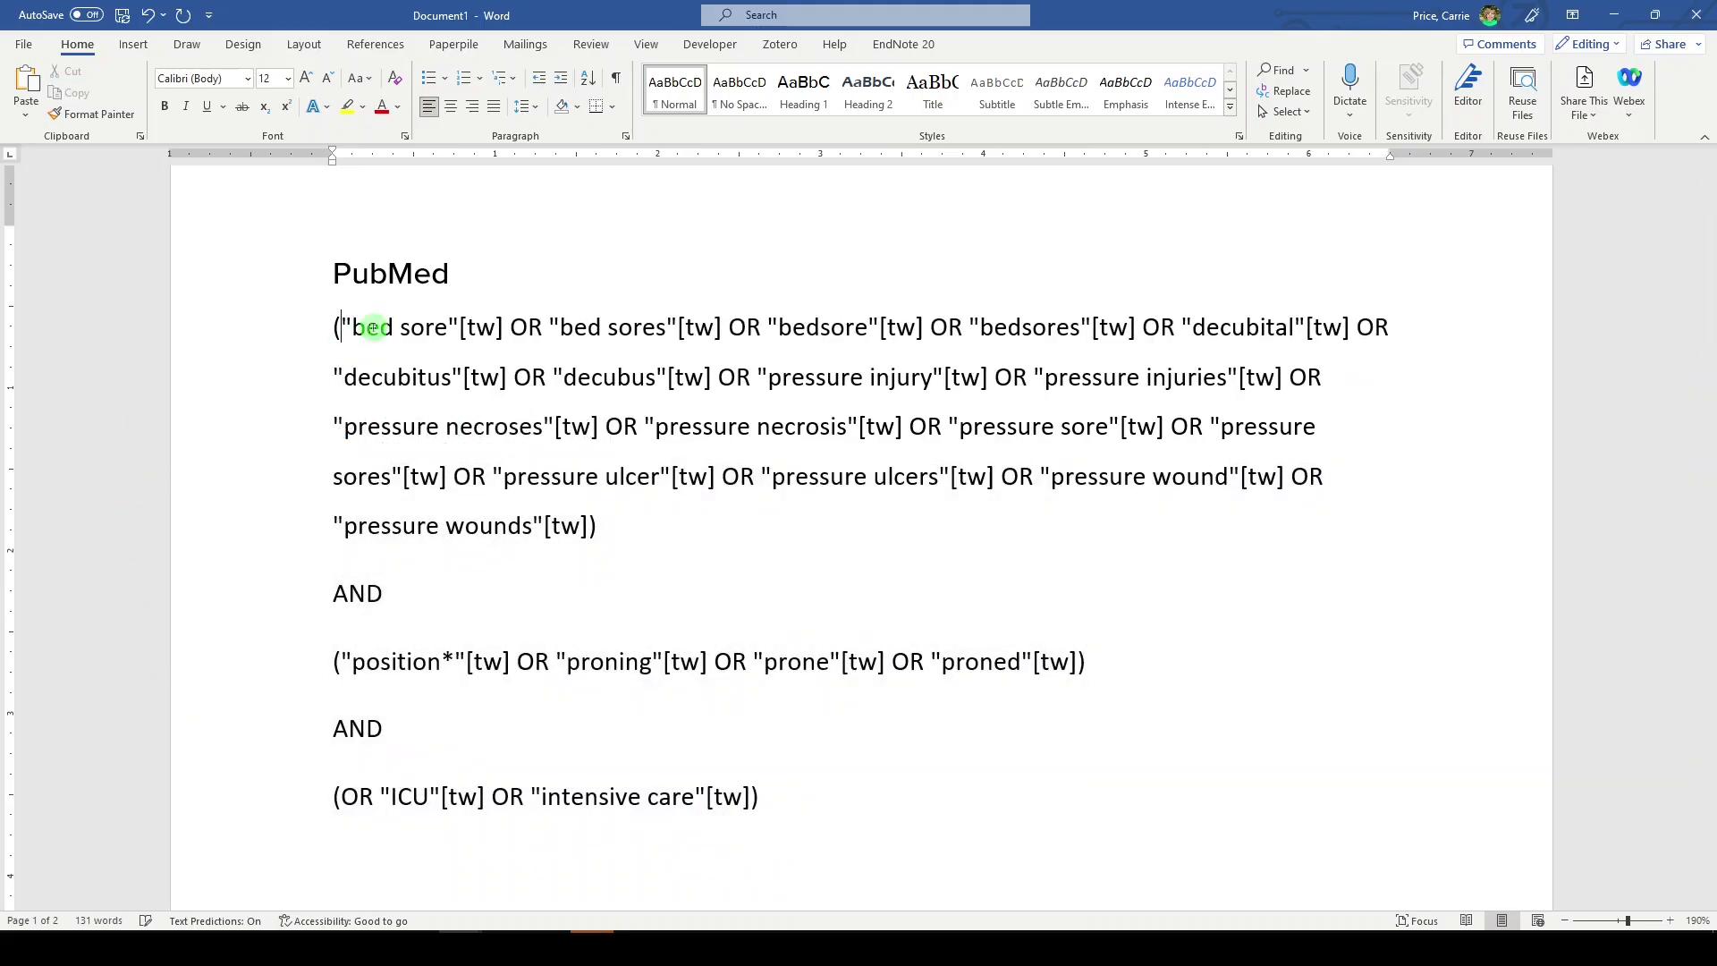
- Replace all [tw] tags with [title] in the selected first query only, leaving the rest unchanged
left_click_drag(800, 807, 253, 345)
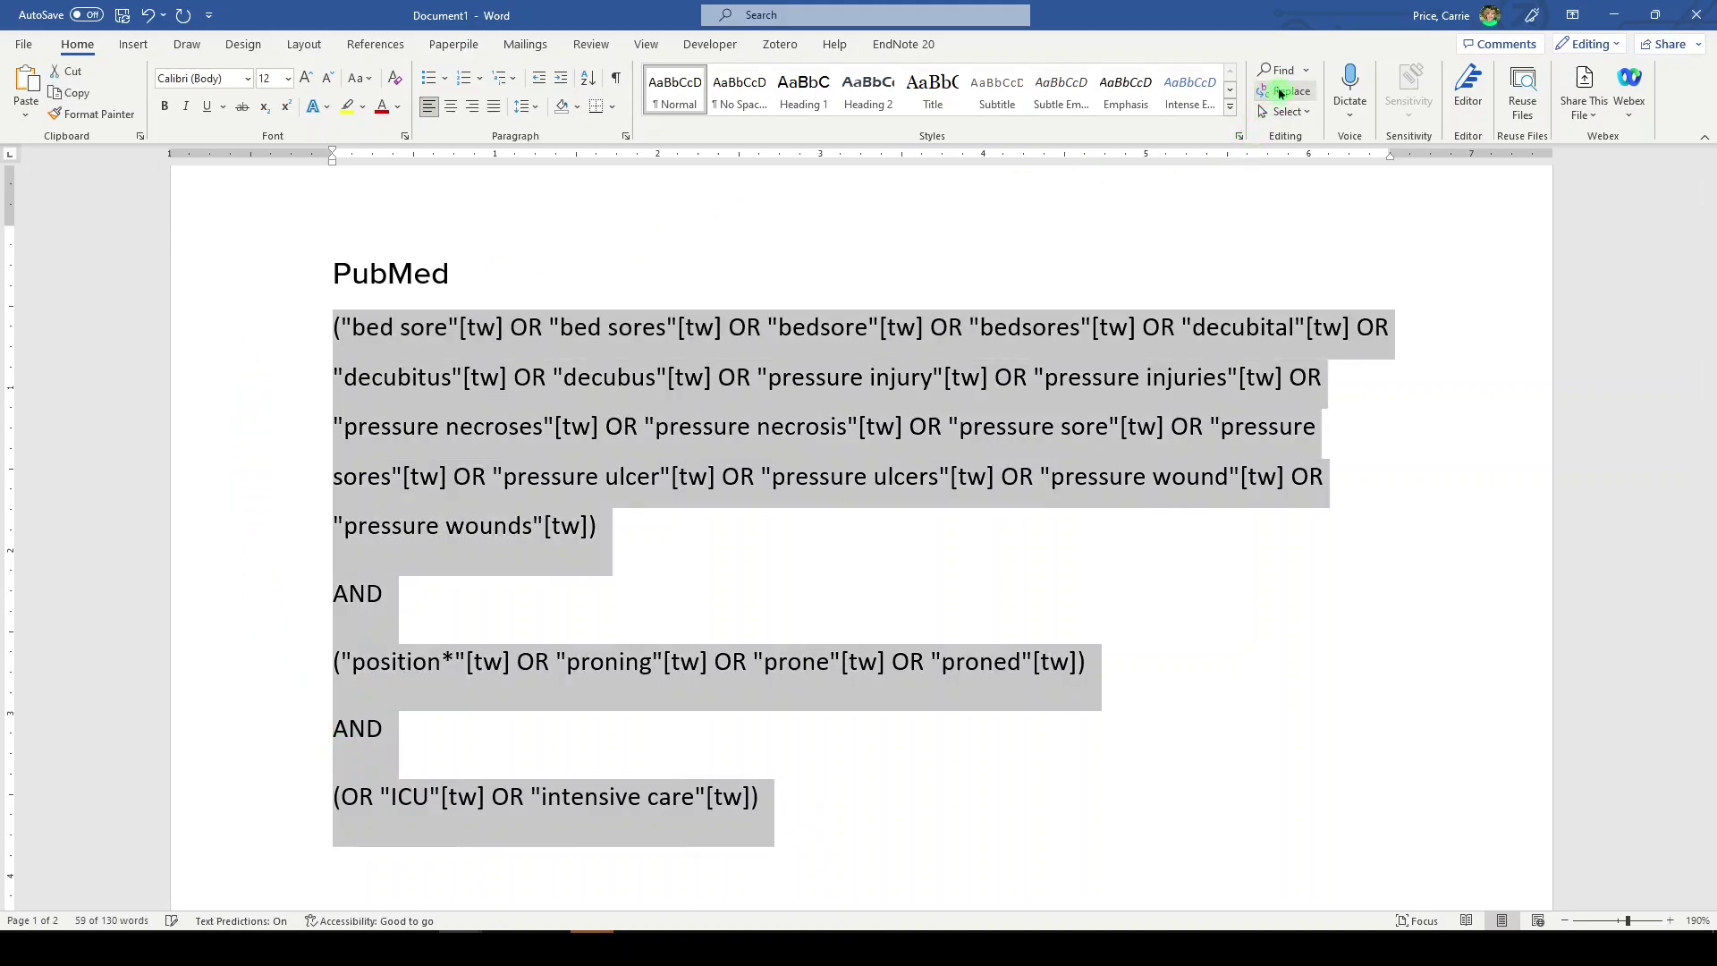
left_click(1284, 91)
type("[tw]")
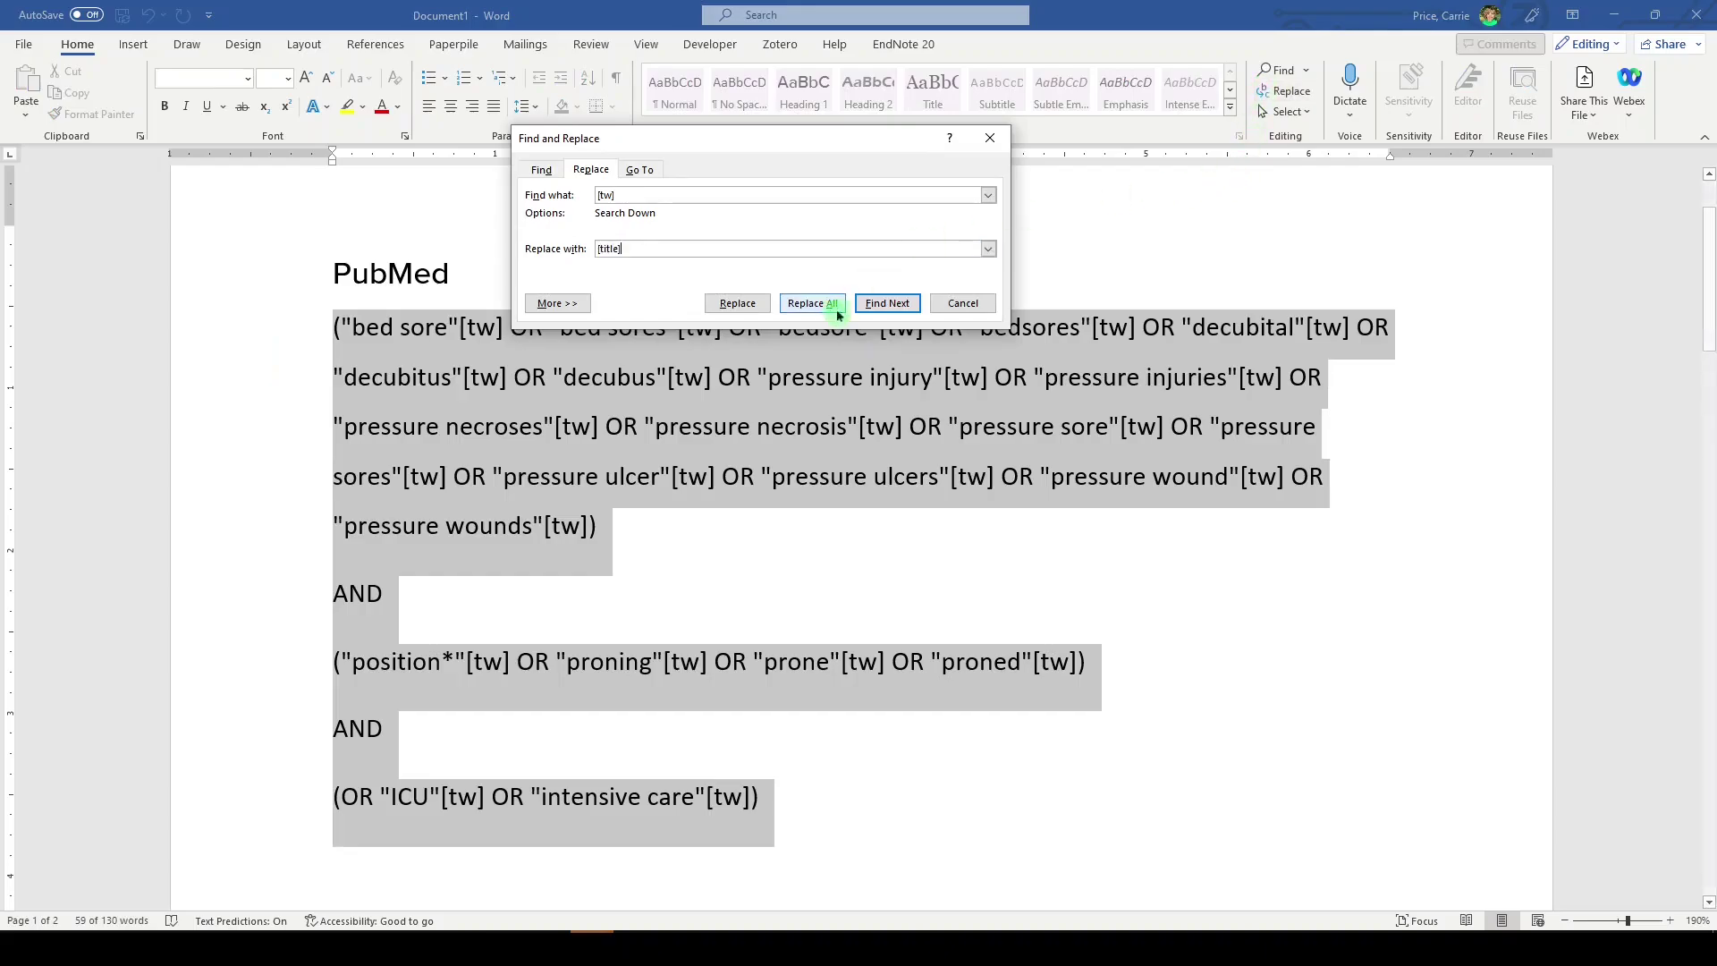
left_click(810, 303)
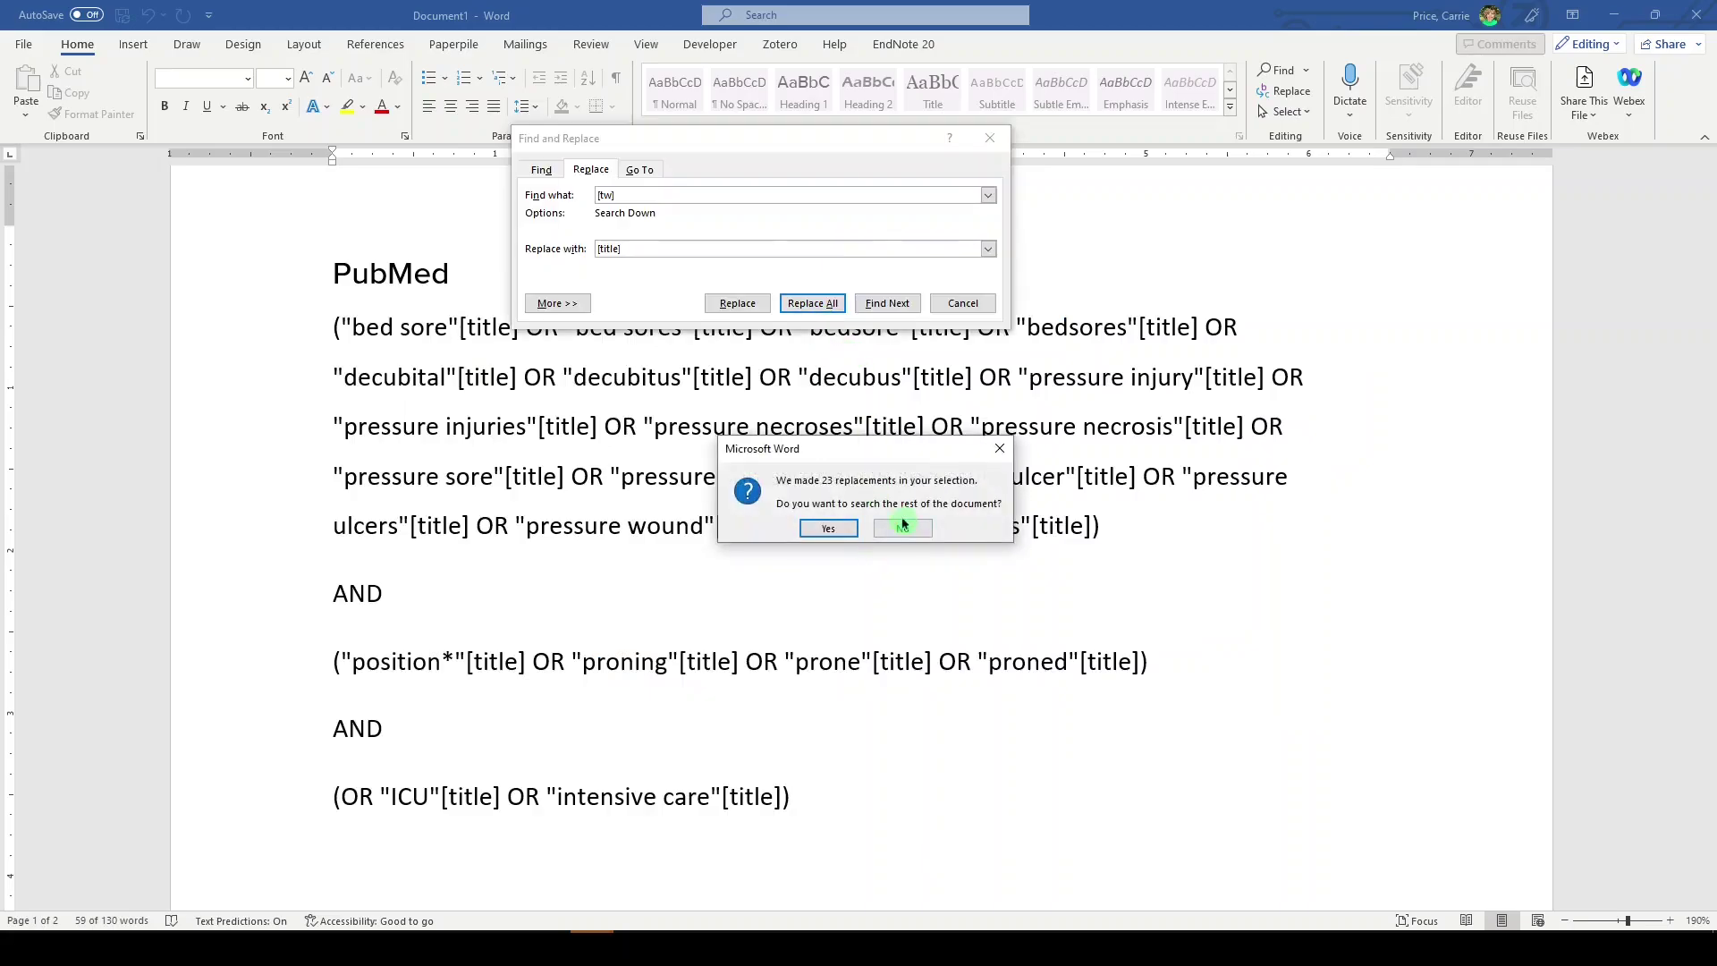
left_click(901, 528)
left_click(987, 139)
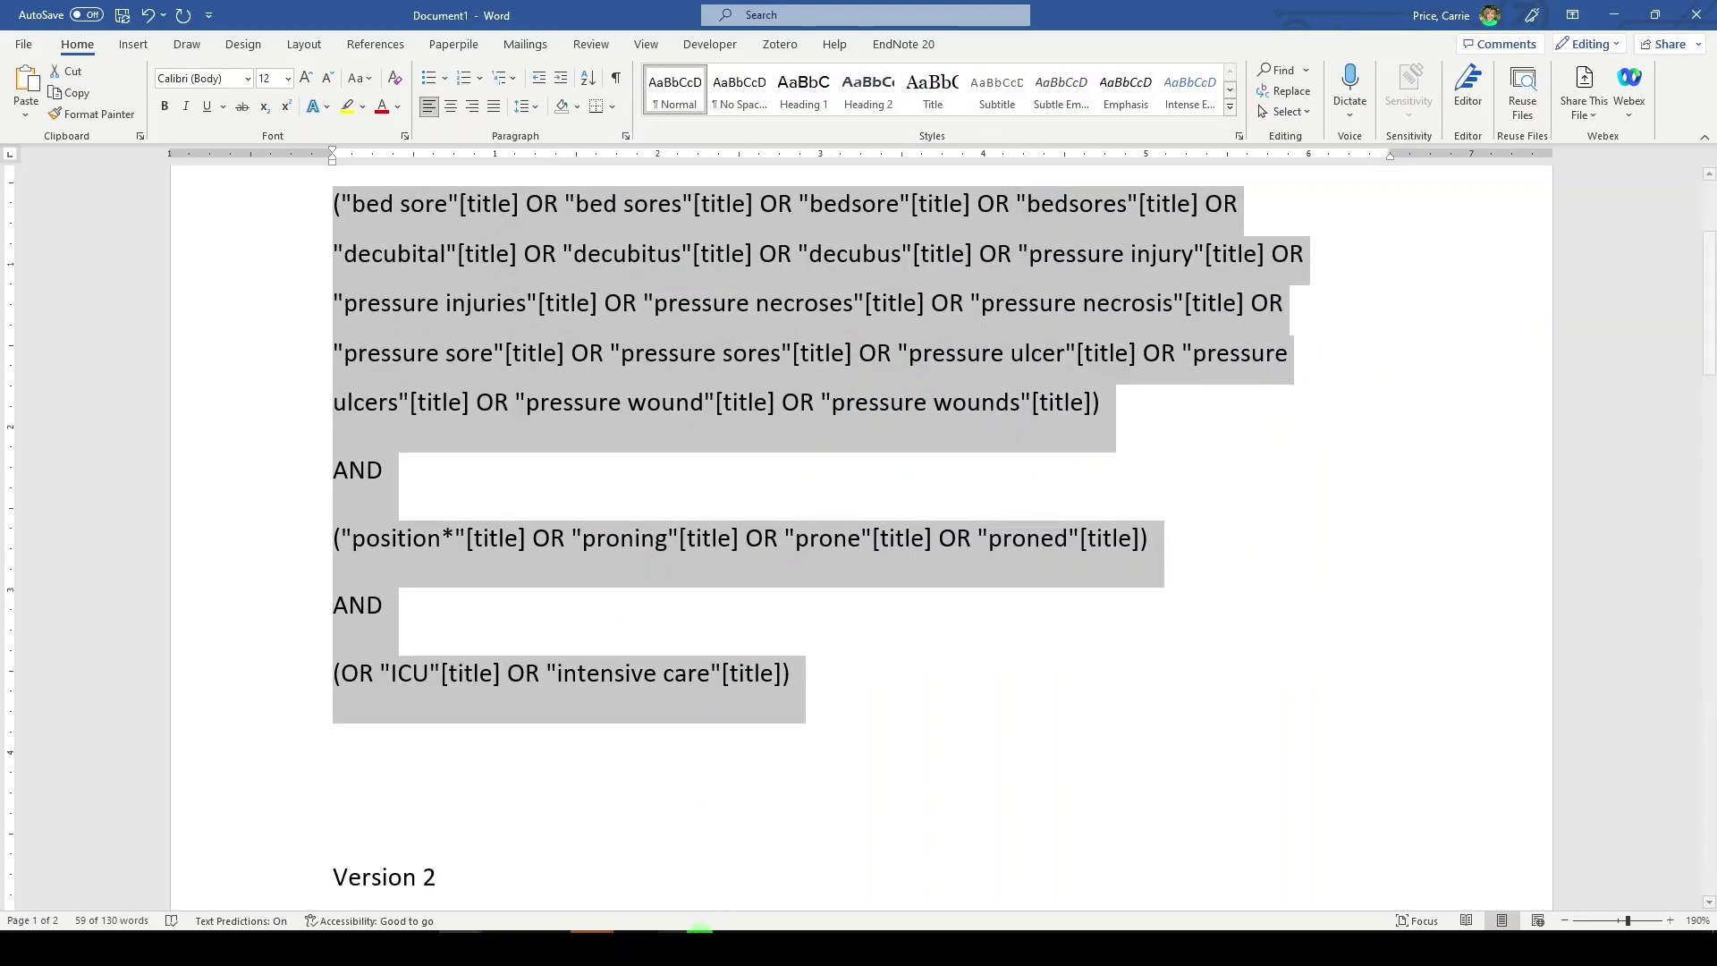
left_click(700, 930)
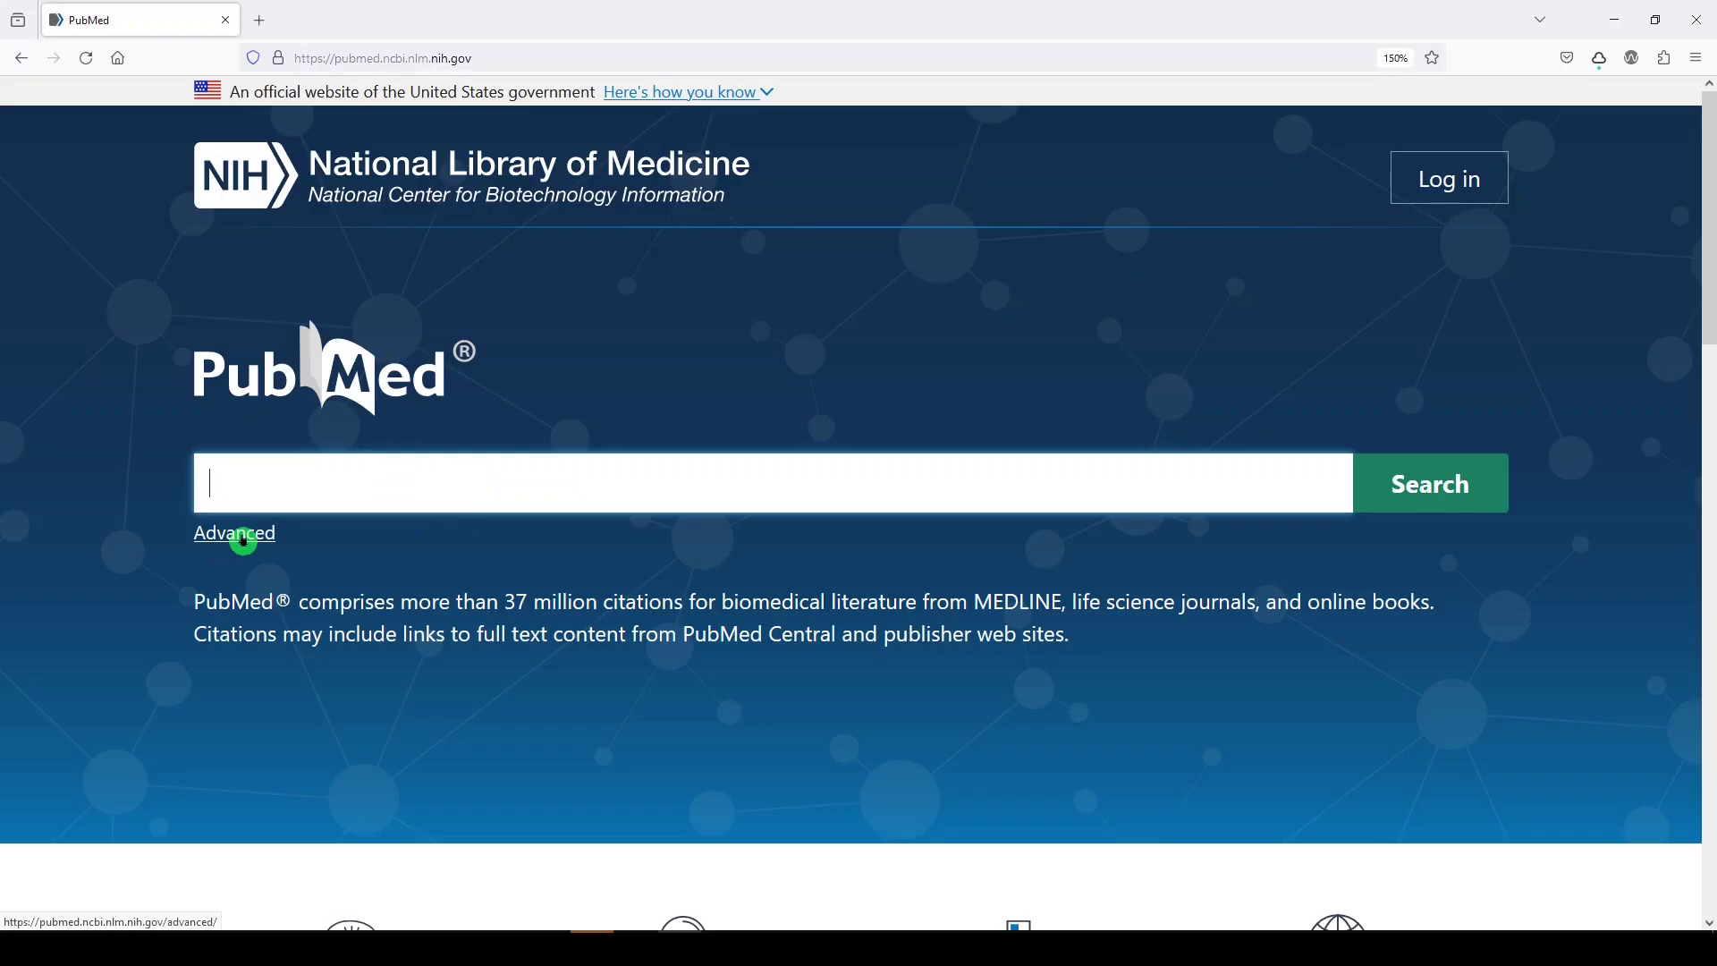
- Build an Advanced search for "cystic fibrosis" in the Title field, get 32,913 results, and return home
left_click(243, 542)
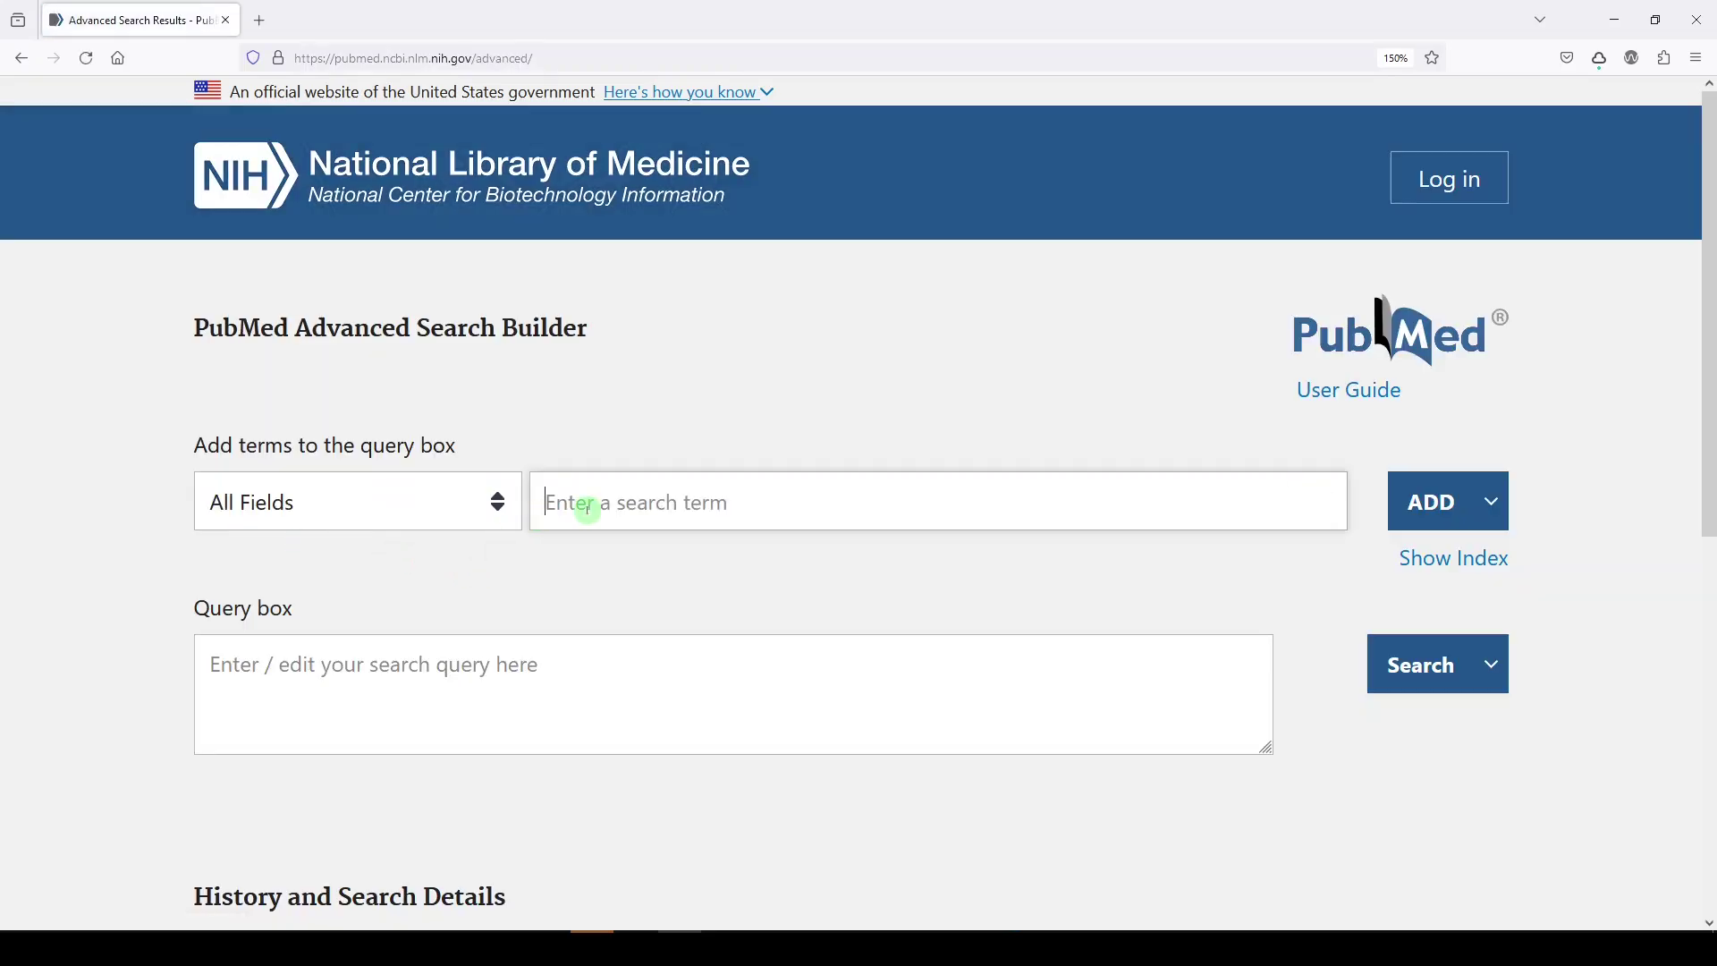
type("\"cystic f")
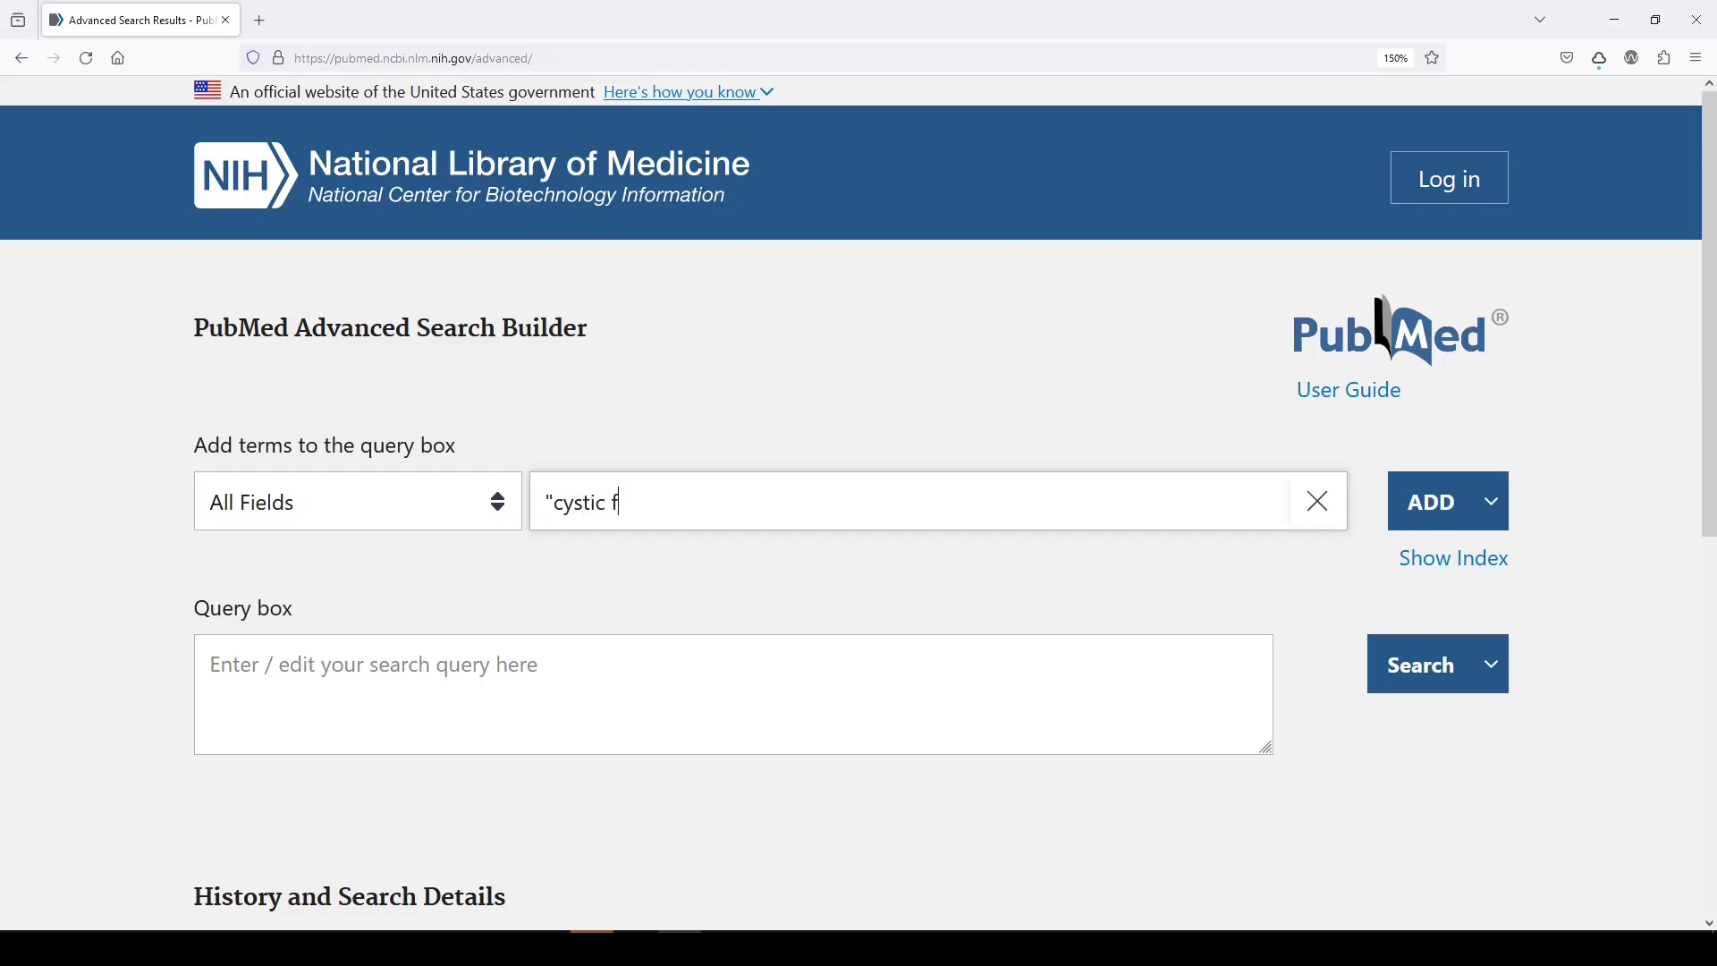
type("ibrosis\"")
left_click(498, 502)
scroll(358, 760, "down", 10)
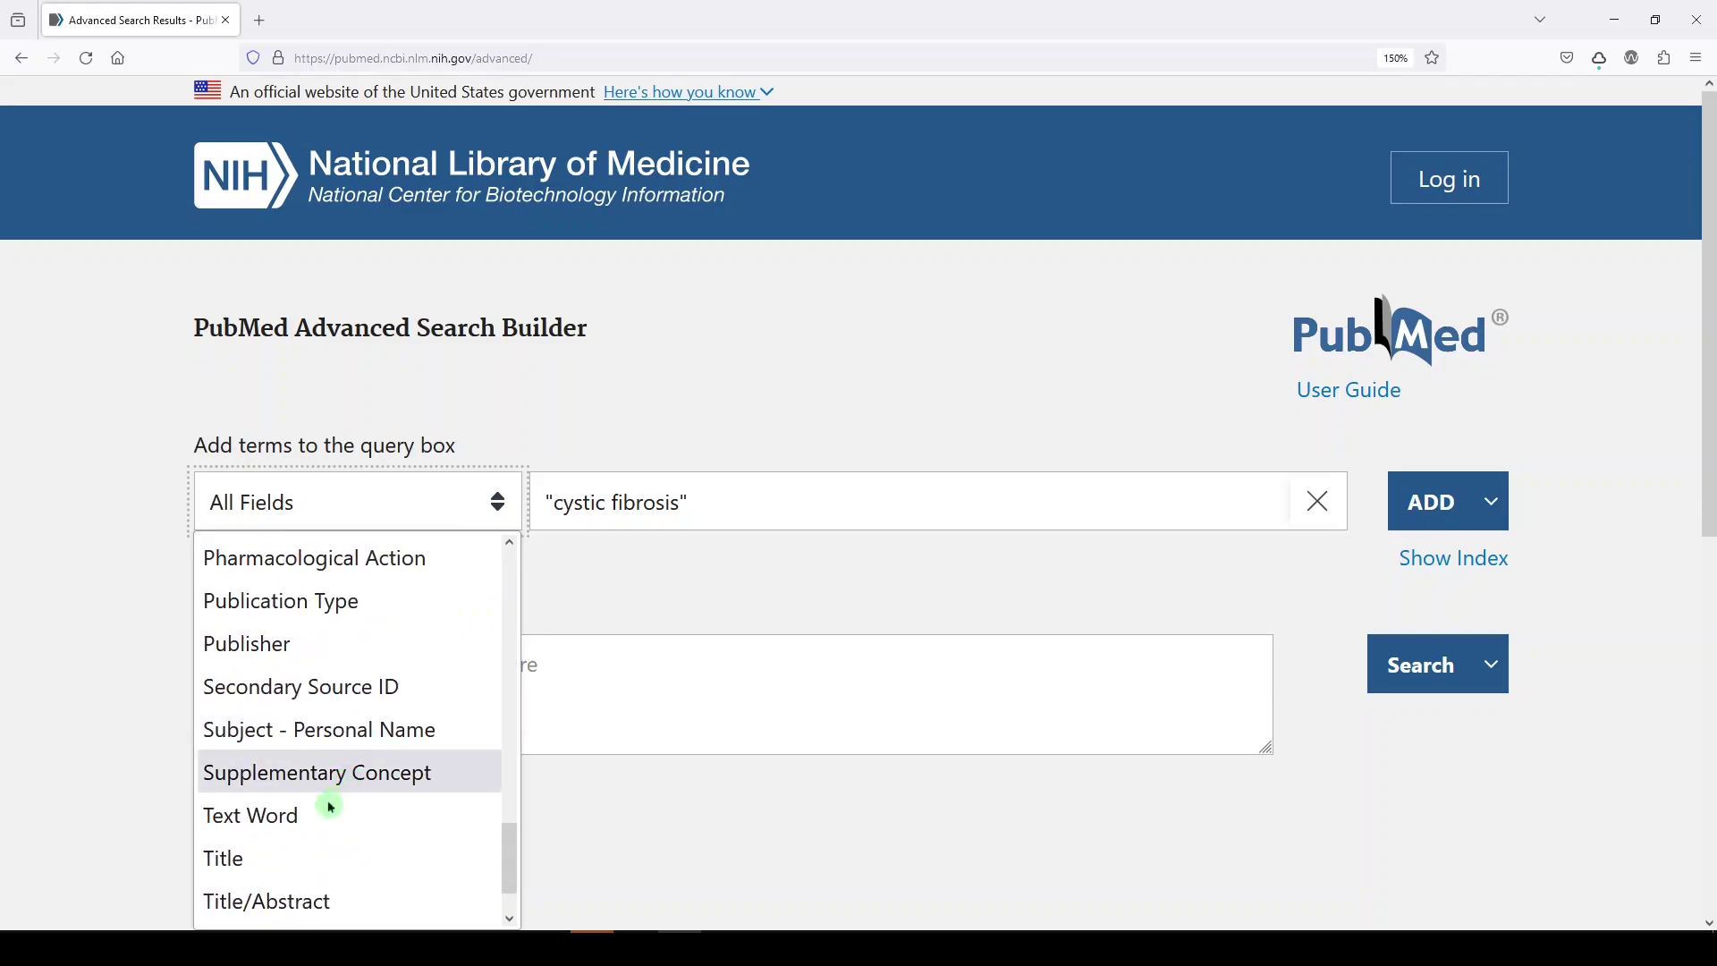
left_click(243, 860)
left_click(1402, 500)
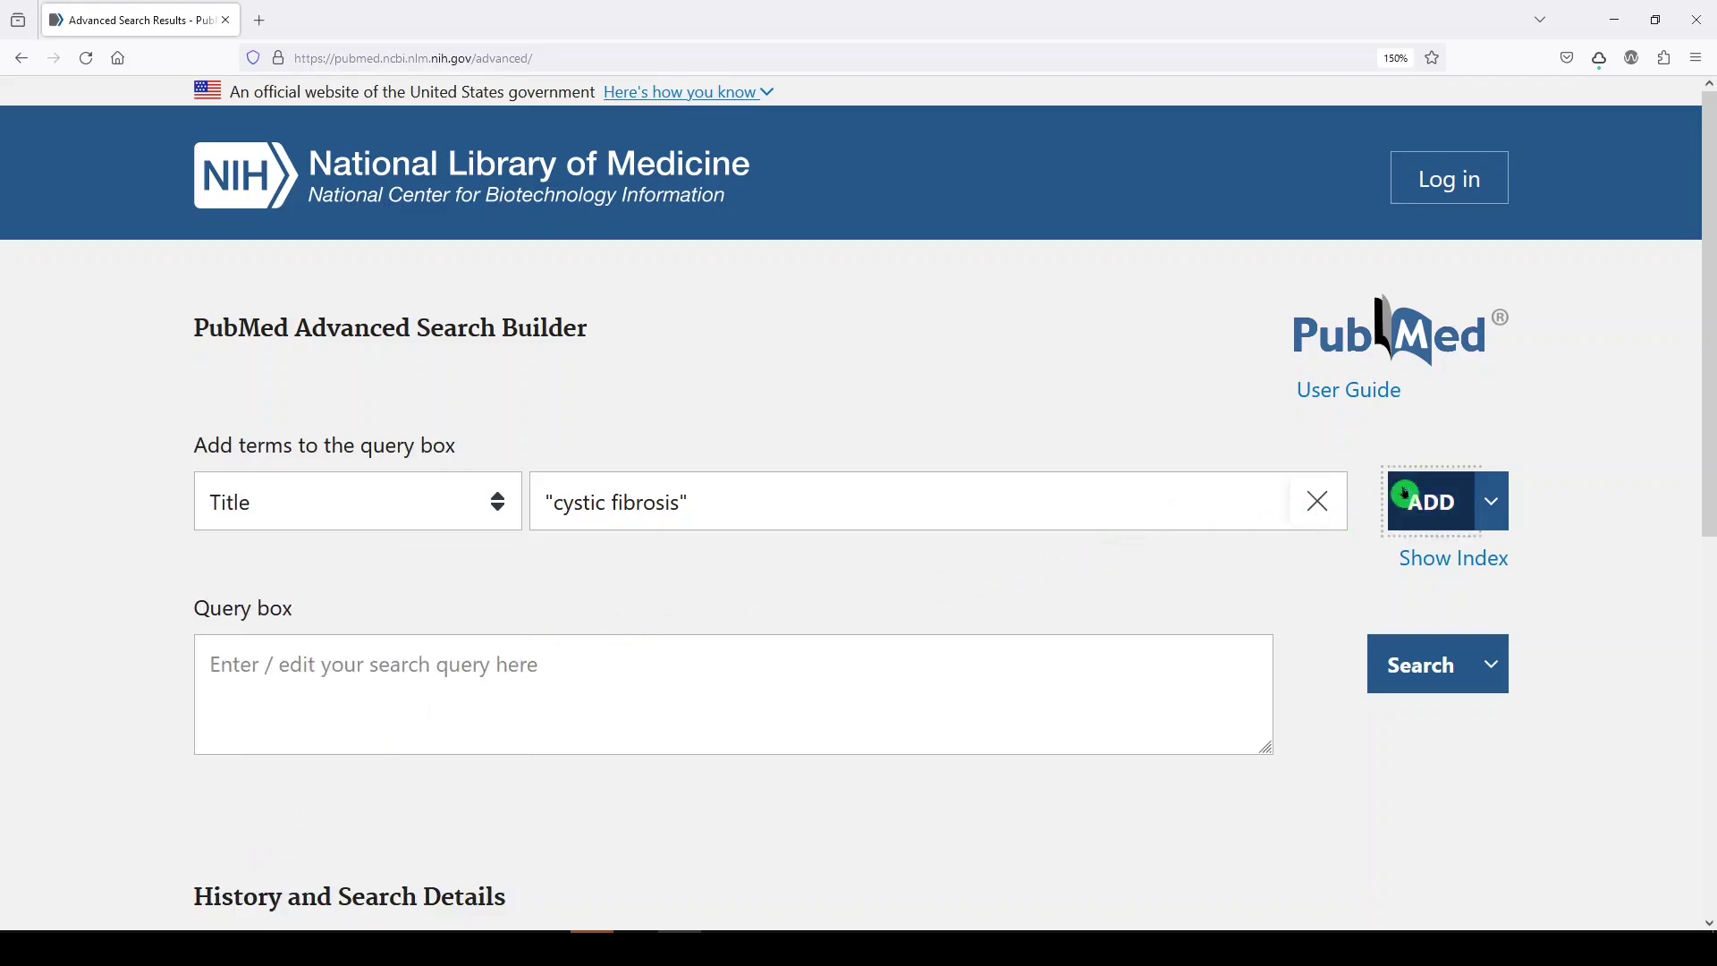
left_click_drag(417, 663, 354, 665)
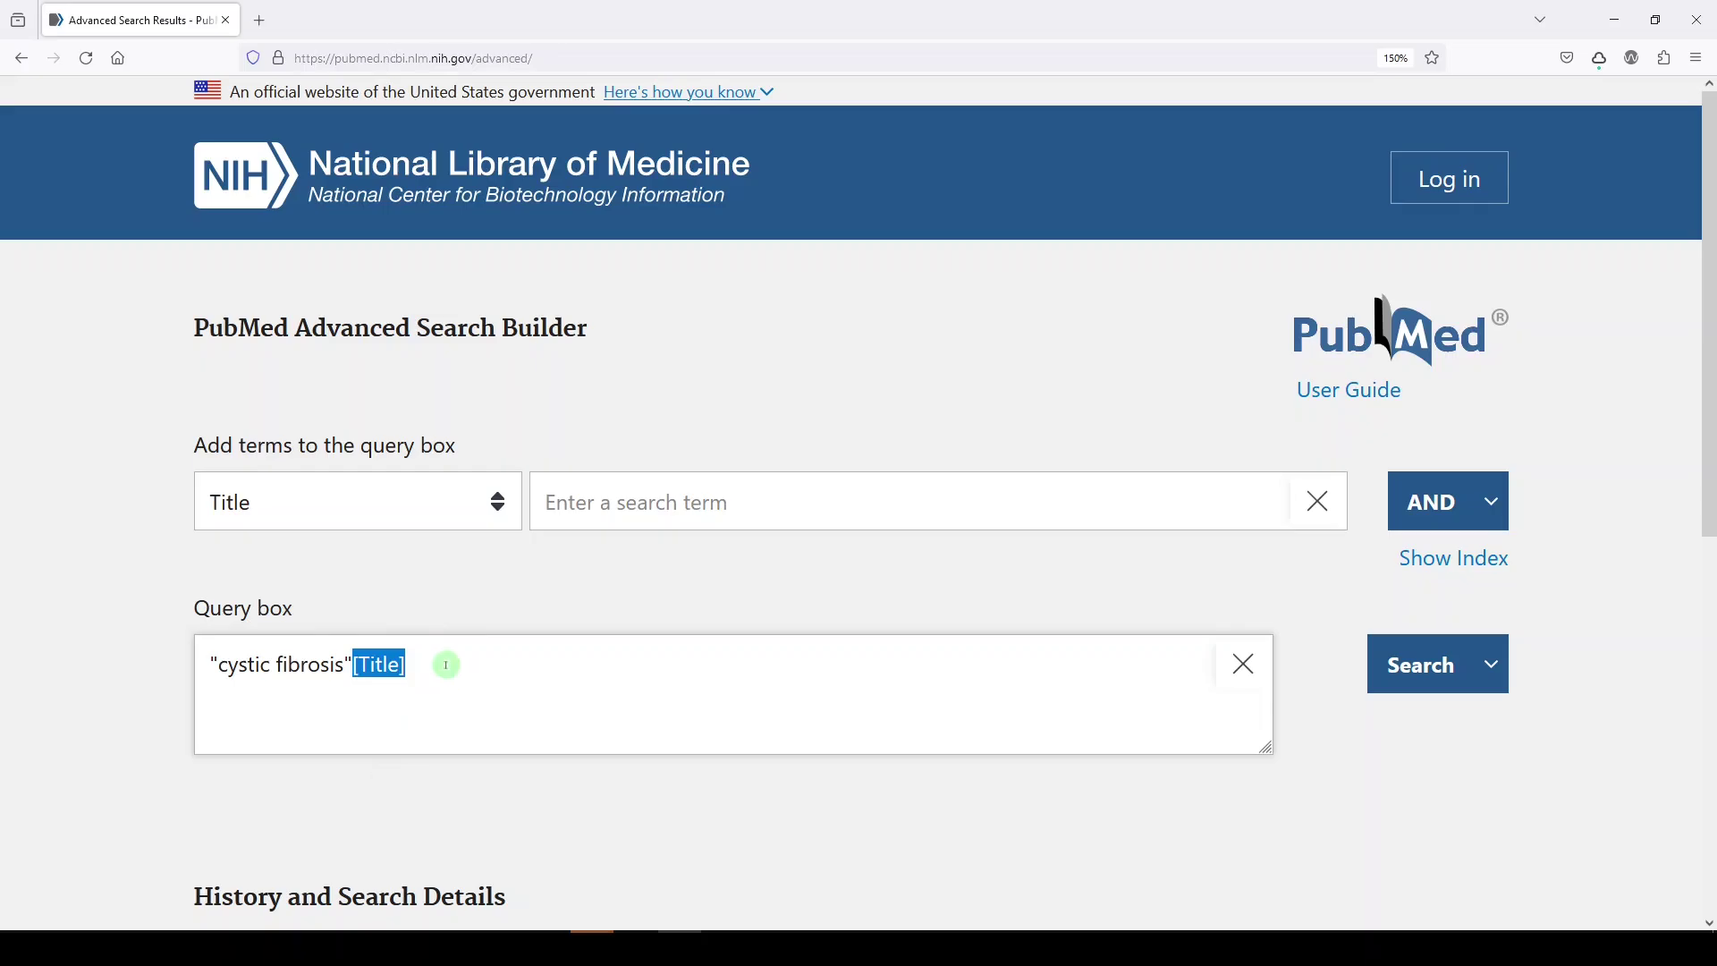
left_click(1413, 669)
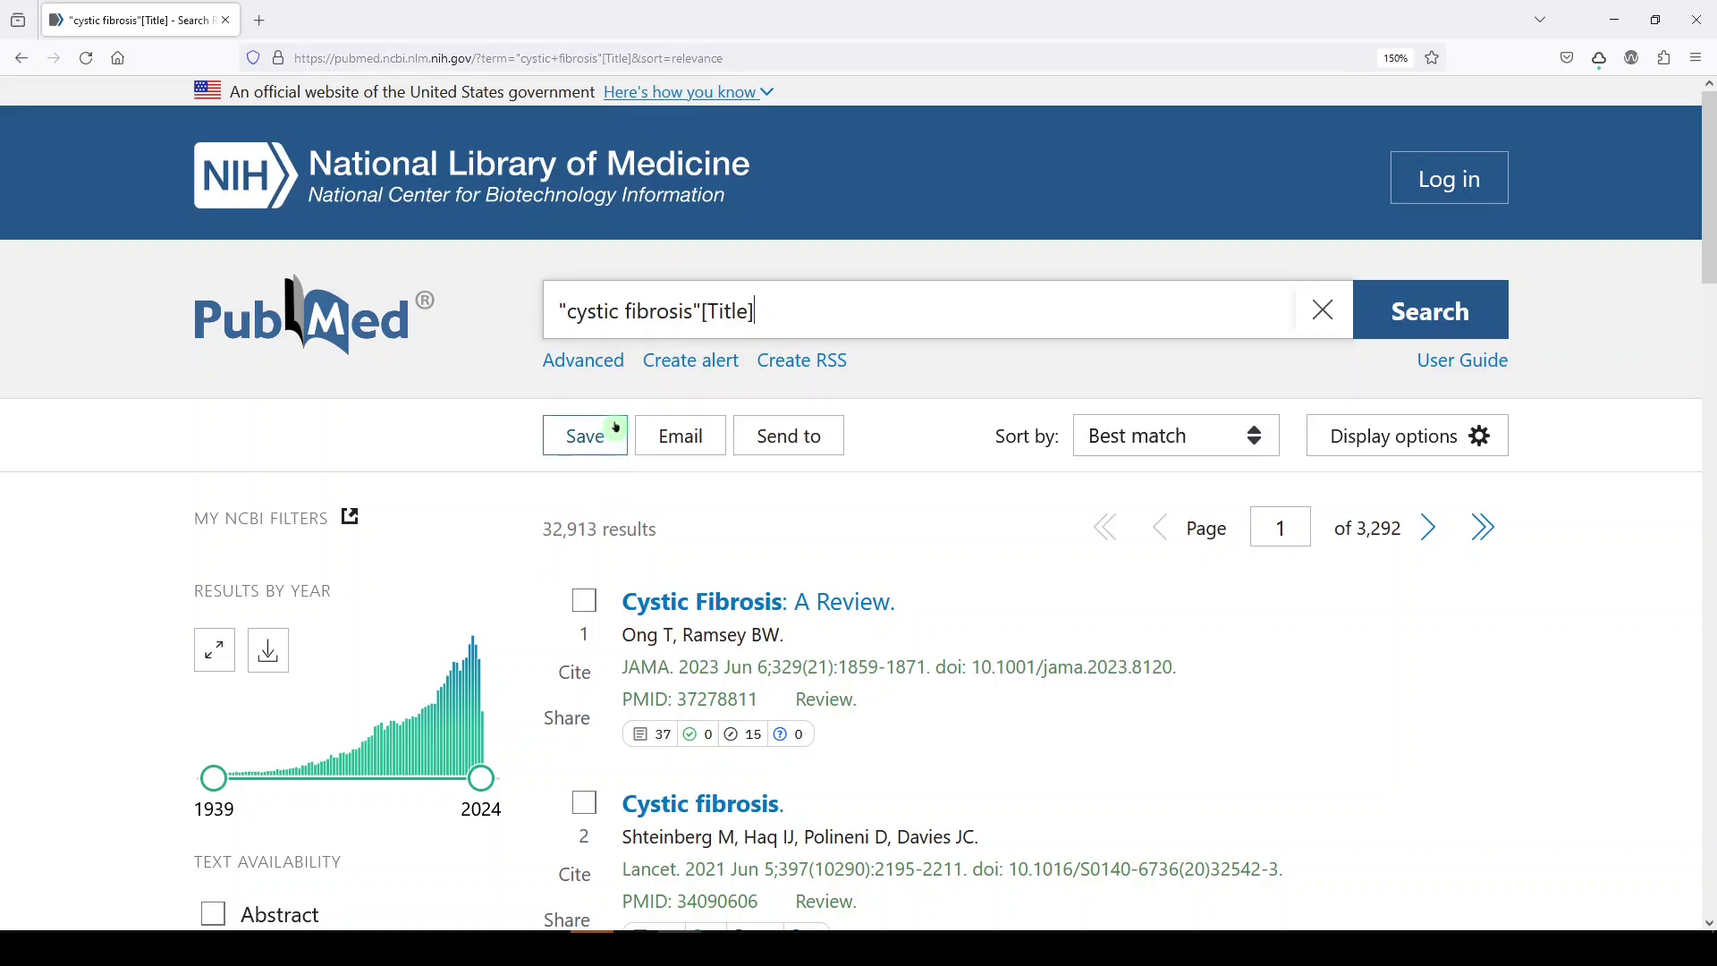
left_click(602, 363)
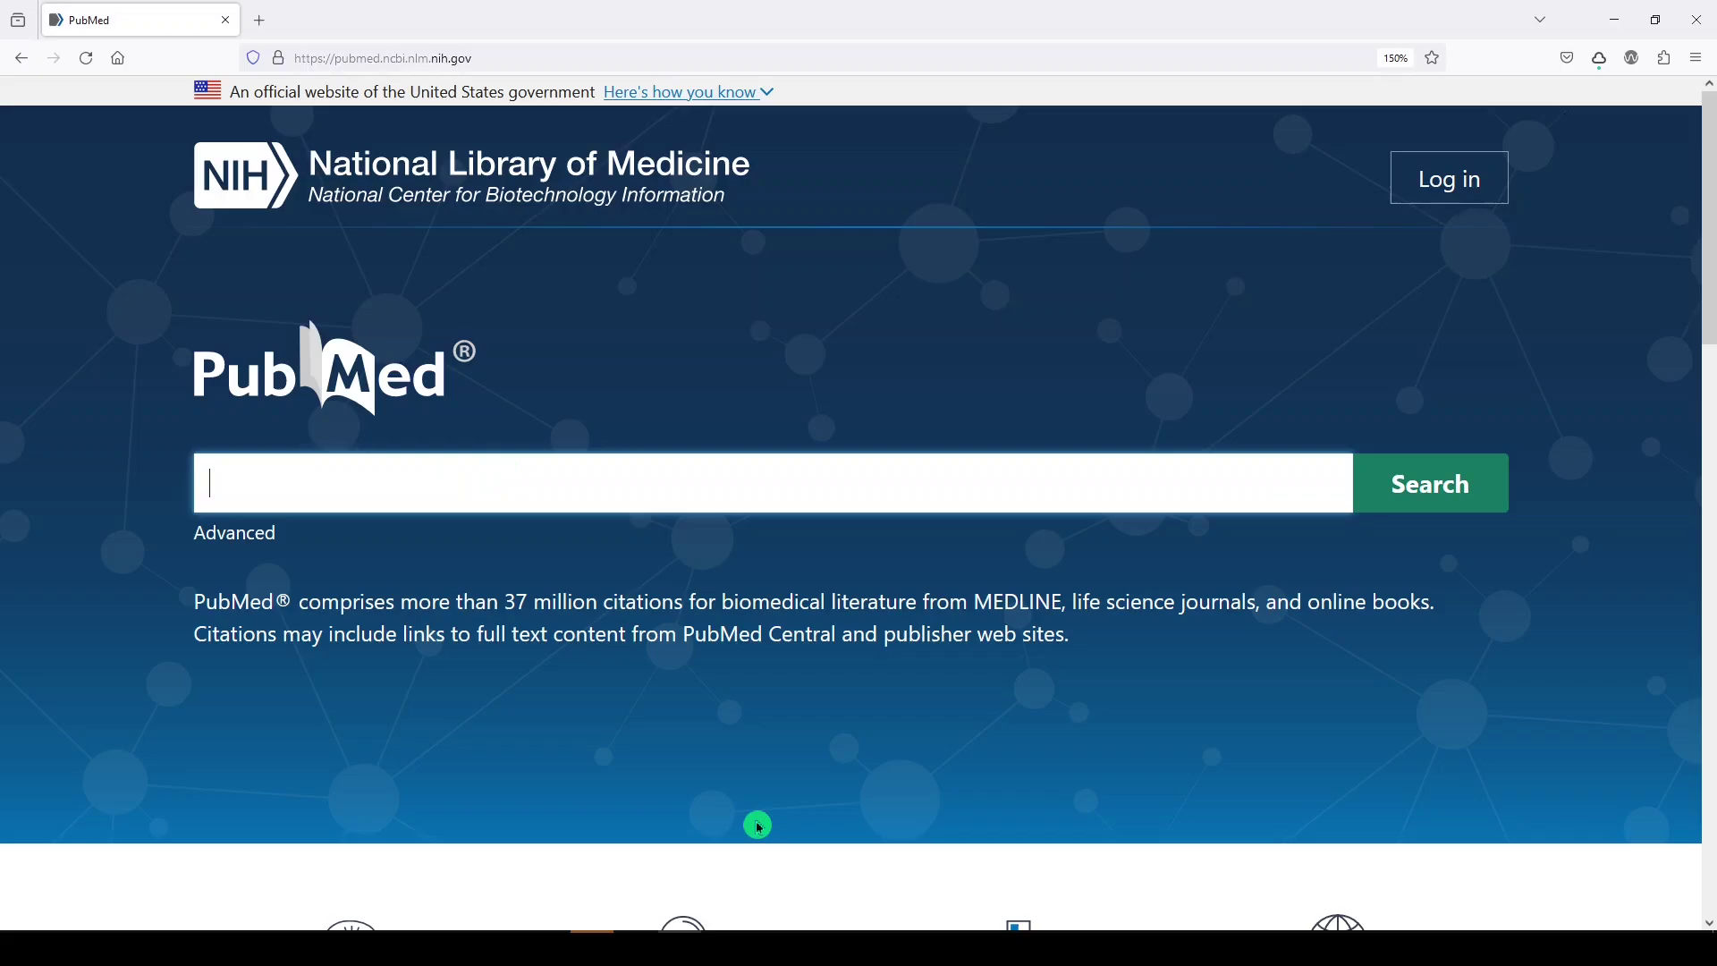
- Paste the title-only query, delete the stray OR after 'AND (', and run it for 14 results
key("ctrl+v")
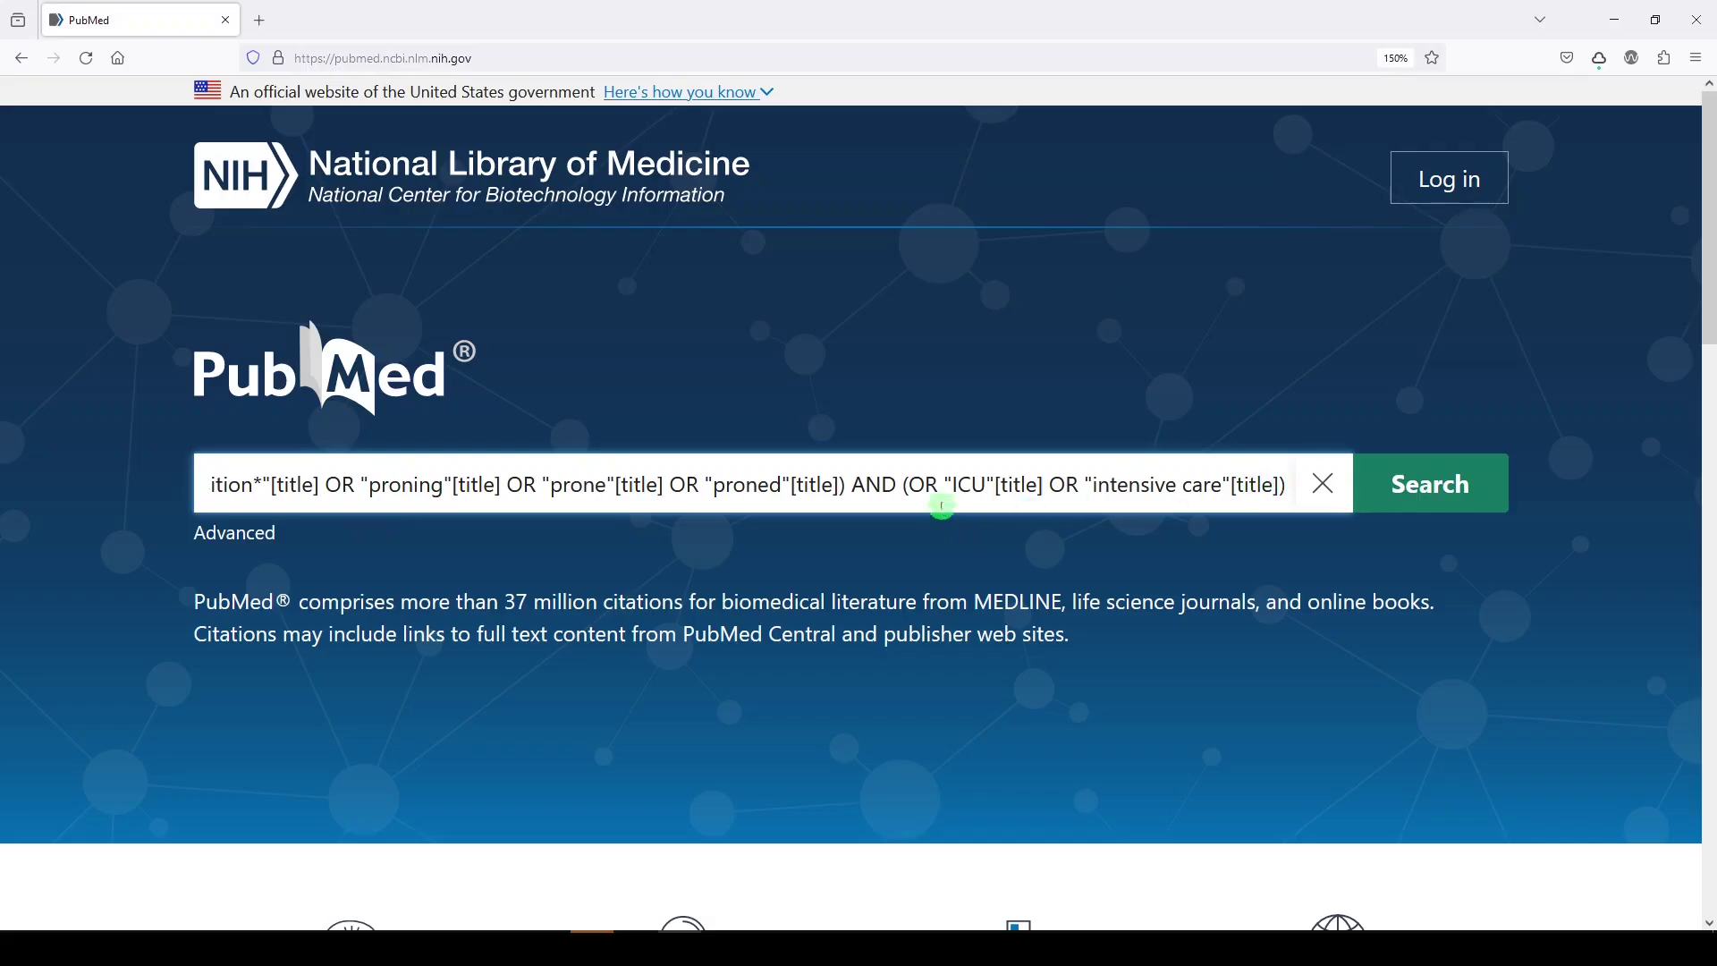
double_click(918, 486)
key("BackSpace")
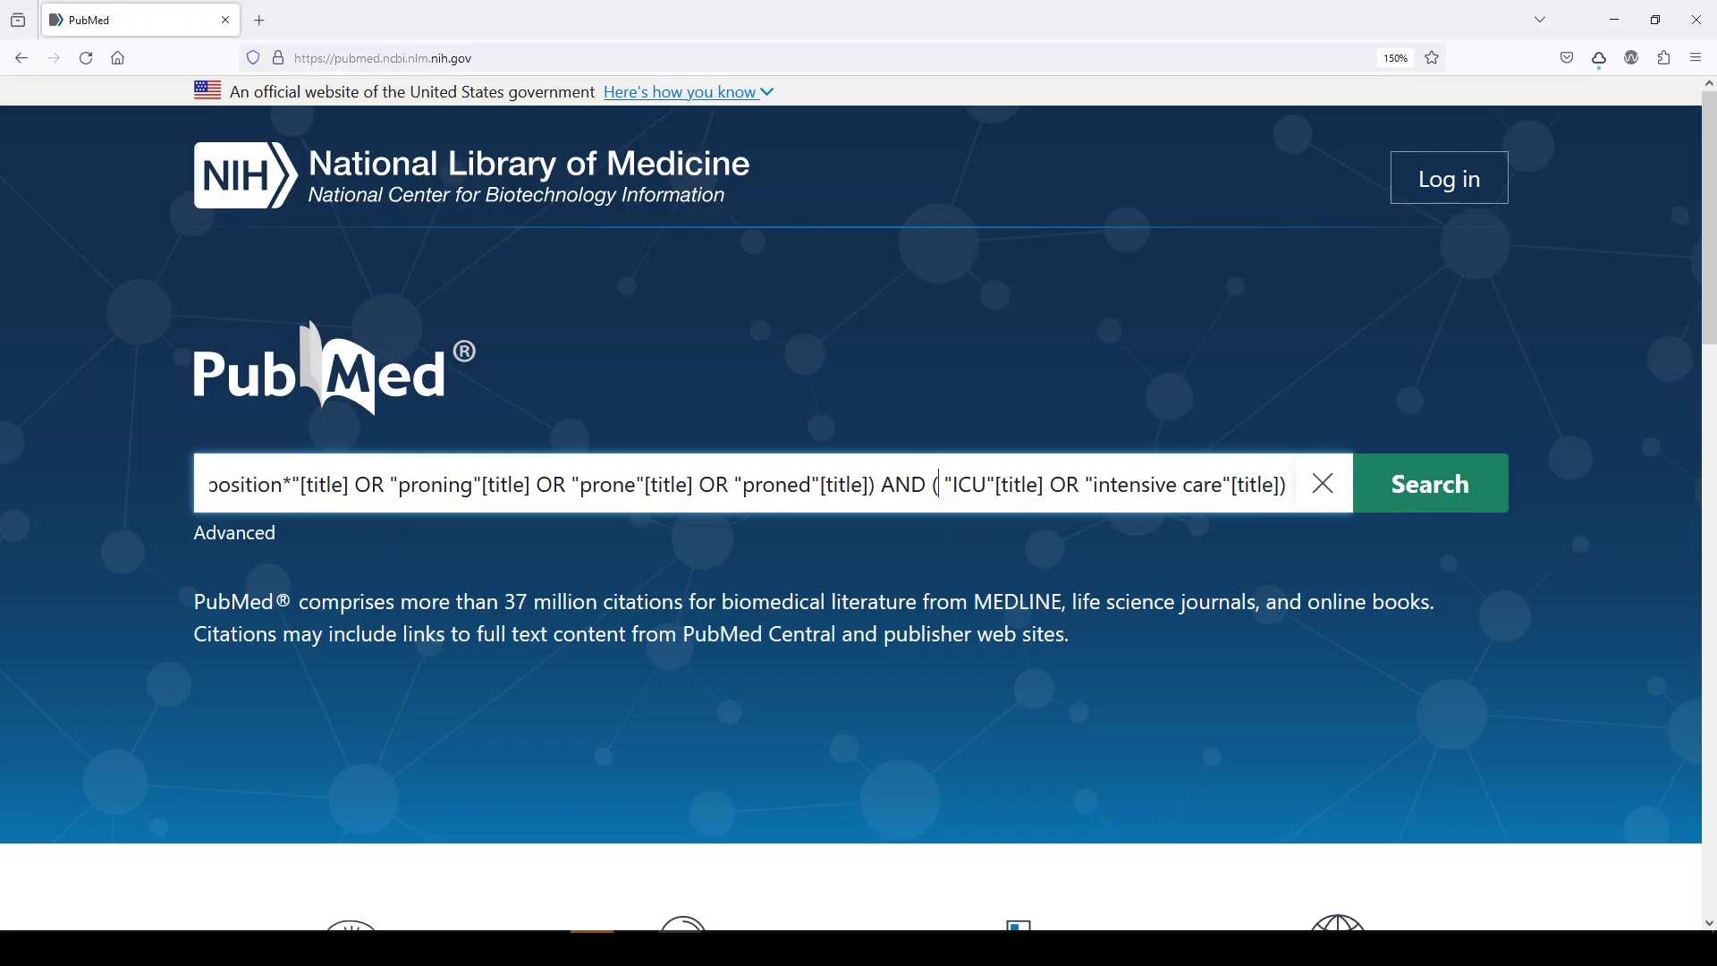
left_click_drag(911, 486, 181, 492)
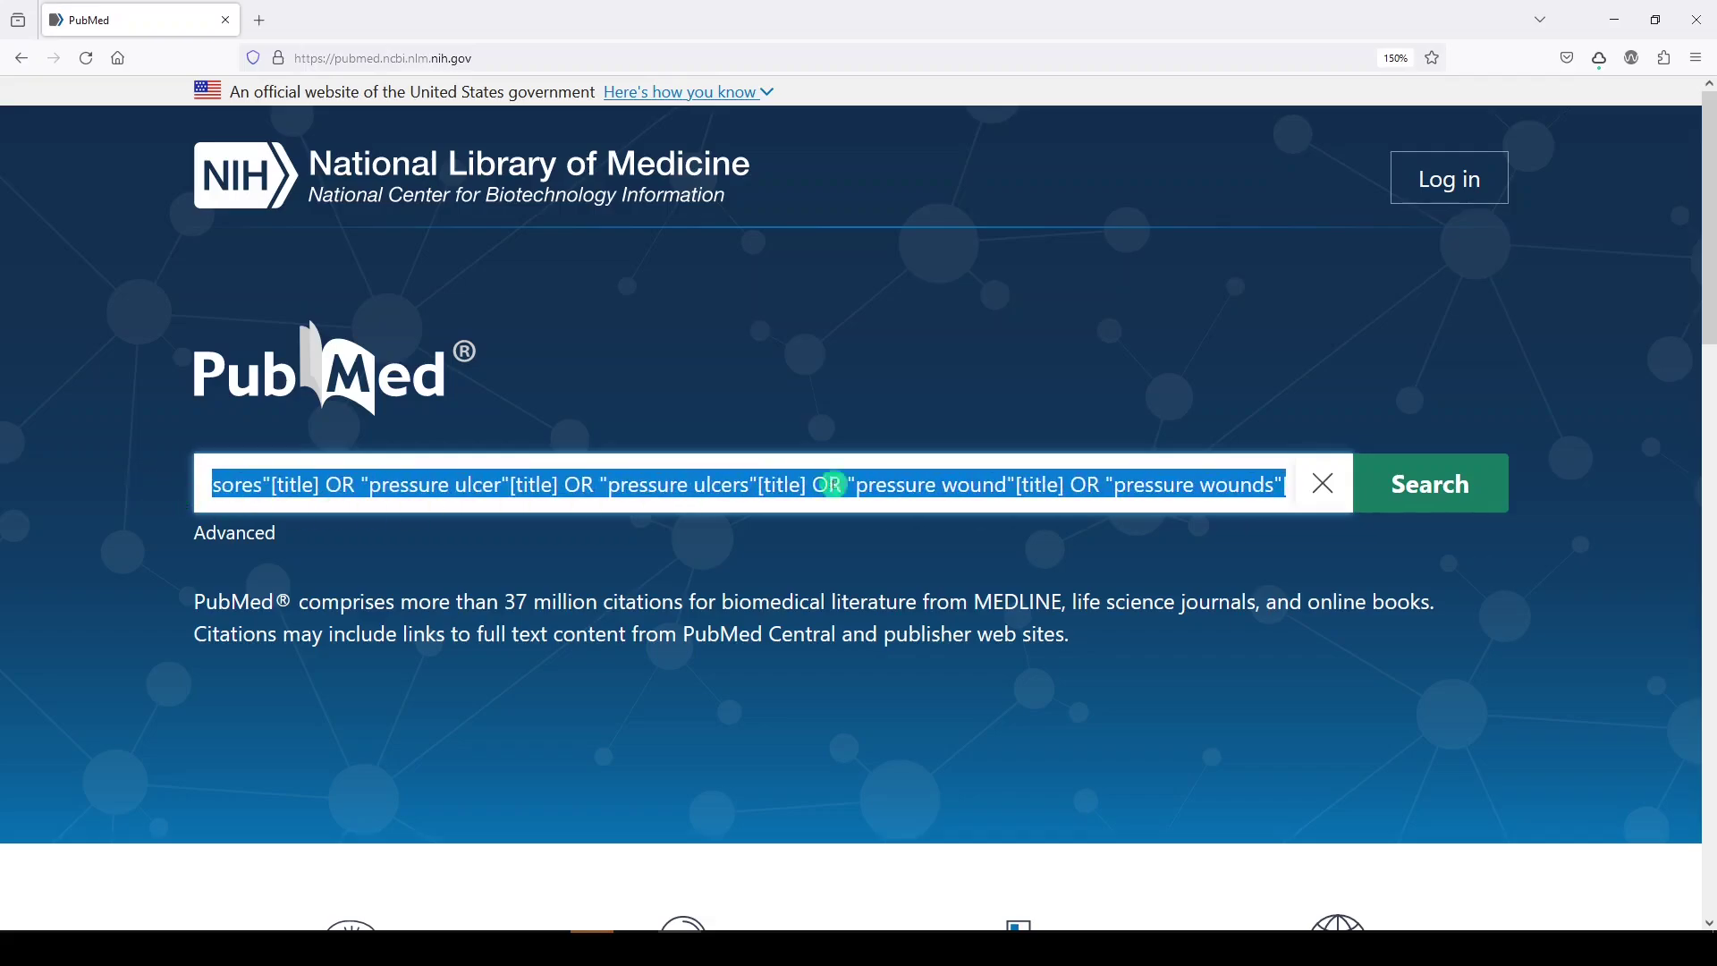
left_click(1050, 489)
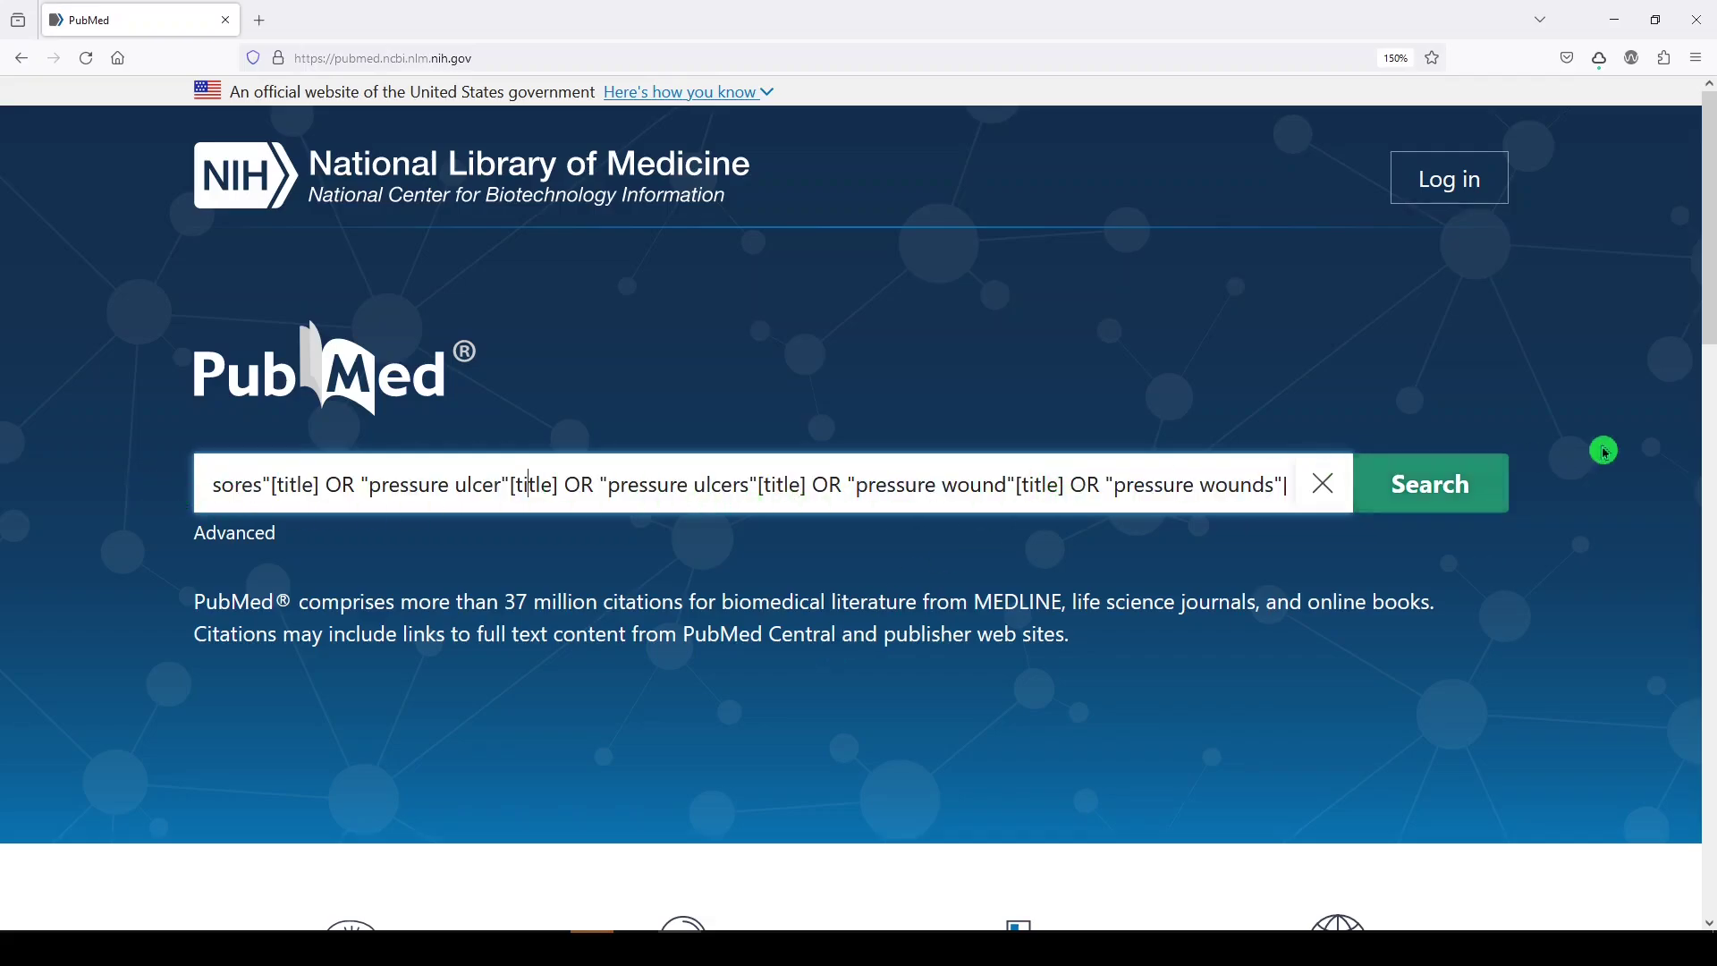
left_click(1433, 481)
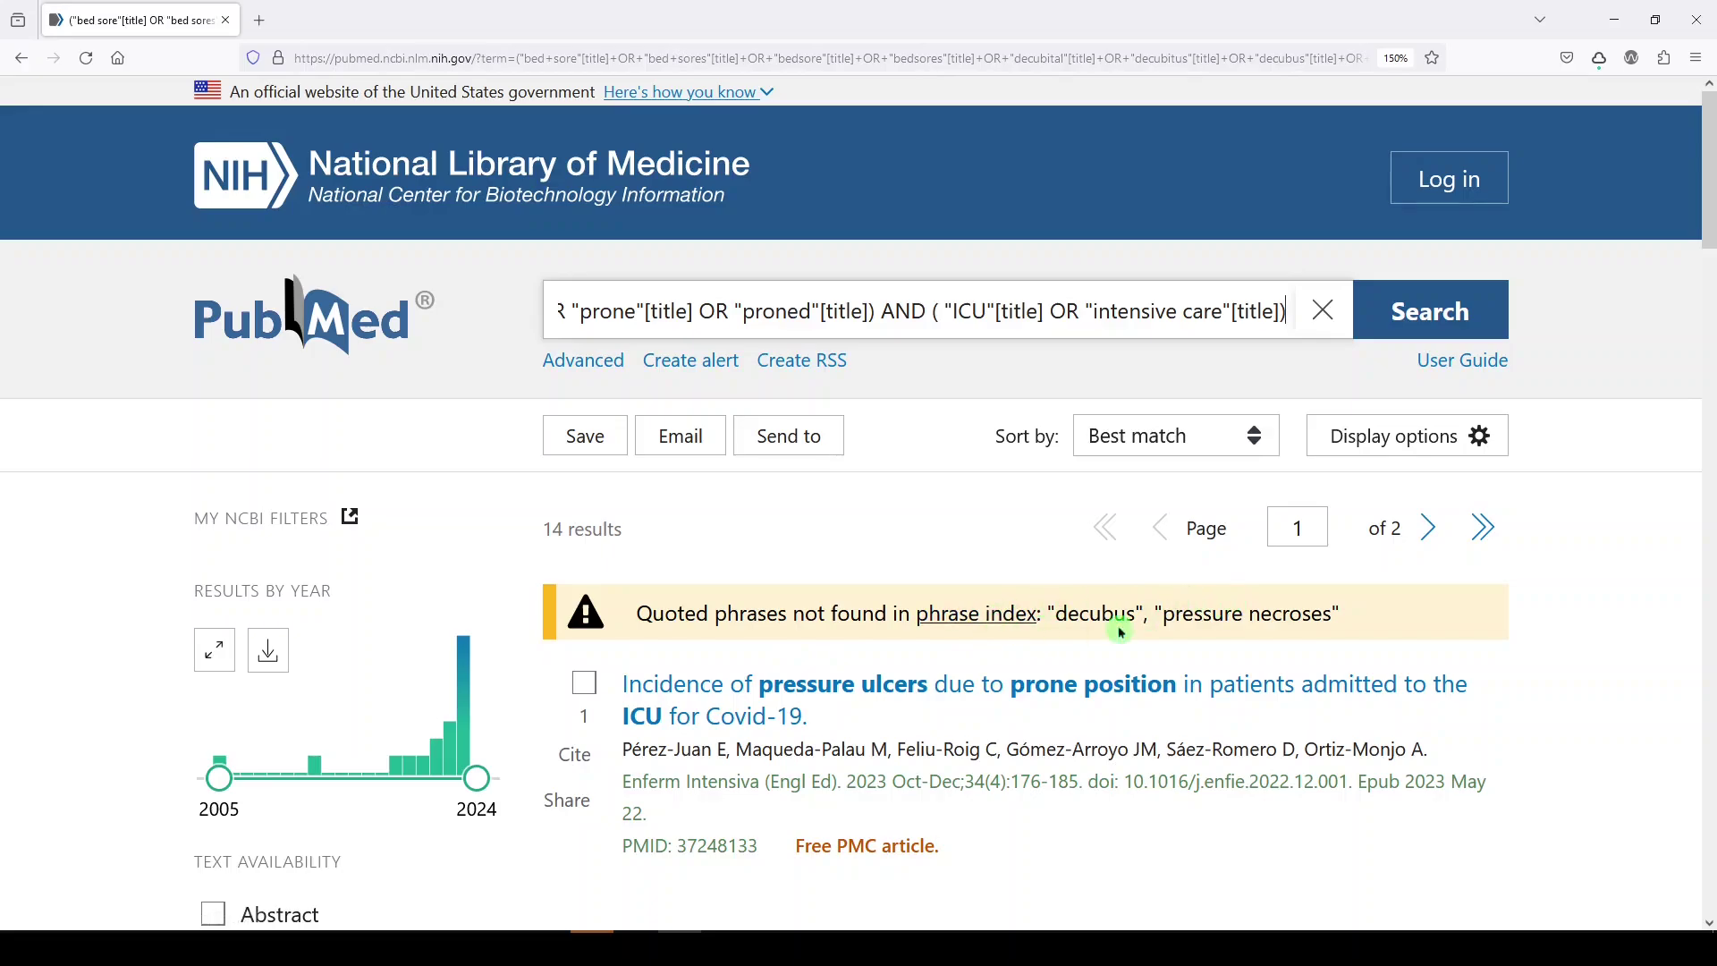
- Scroll through the first ten title-search results, then switch back to the Word query
scroll(1252, 715, "down", 2)
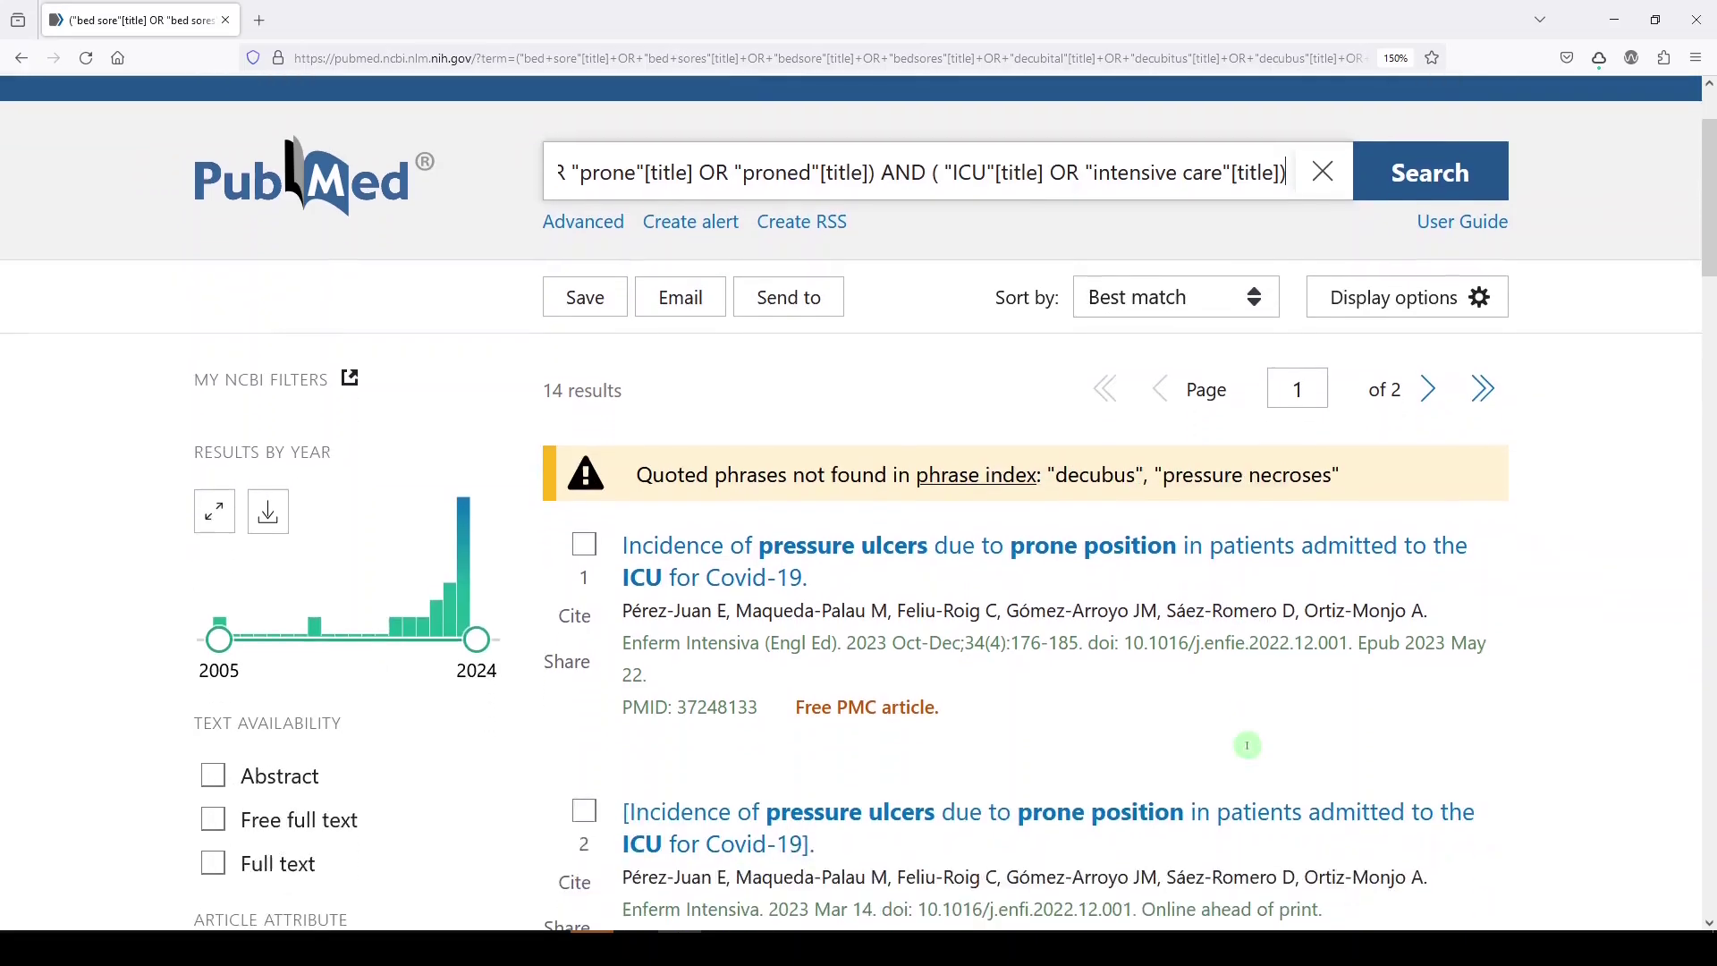
scroll(1227, 737, "down", 3)
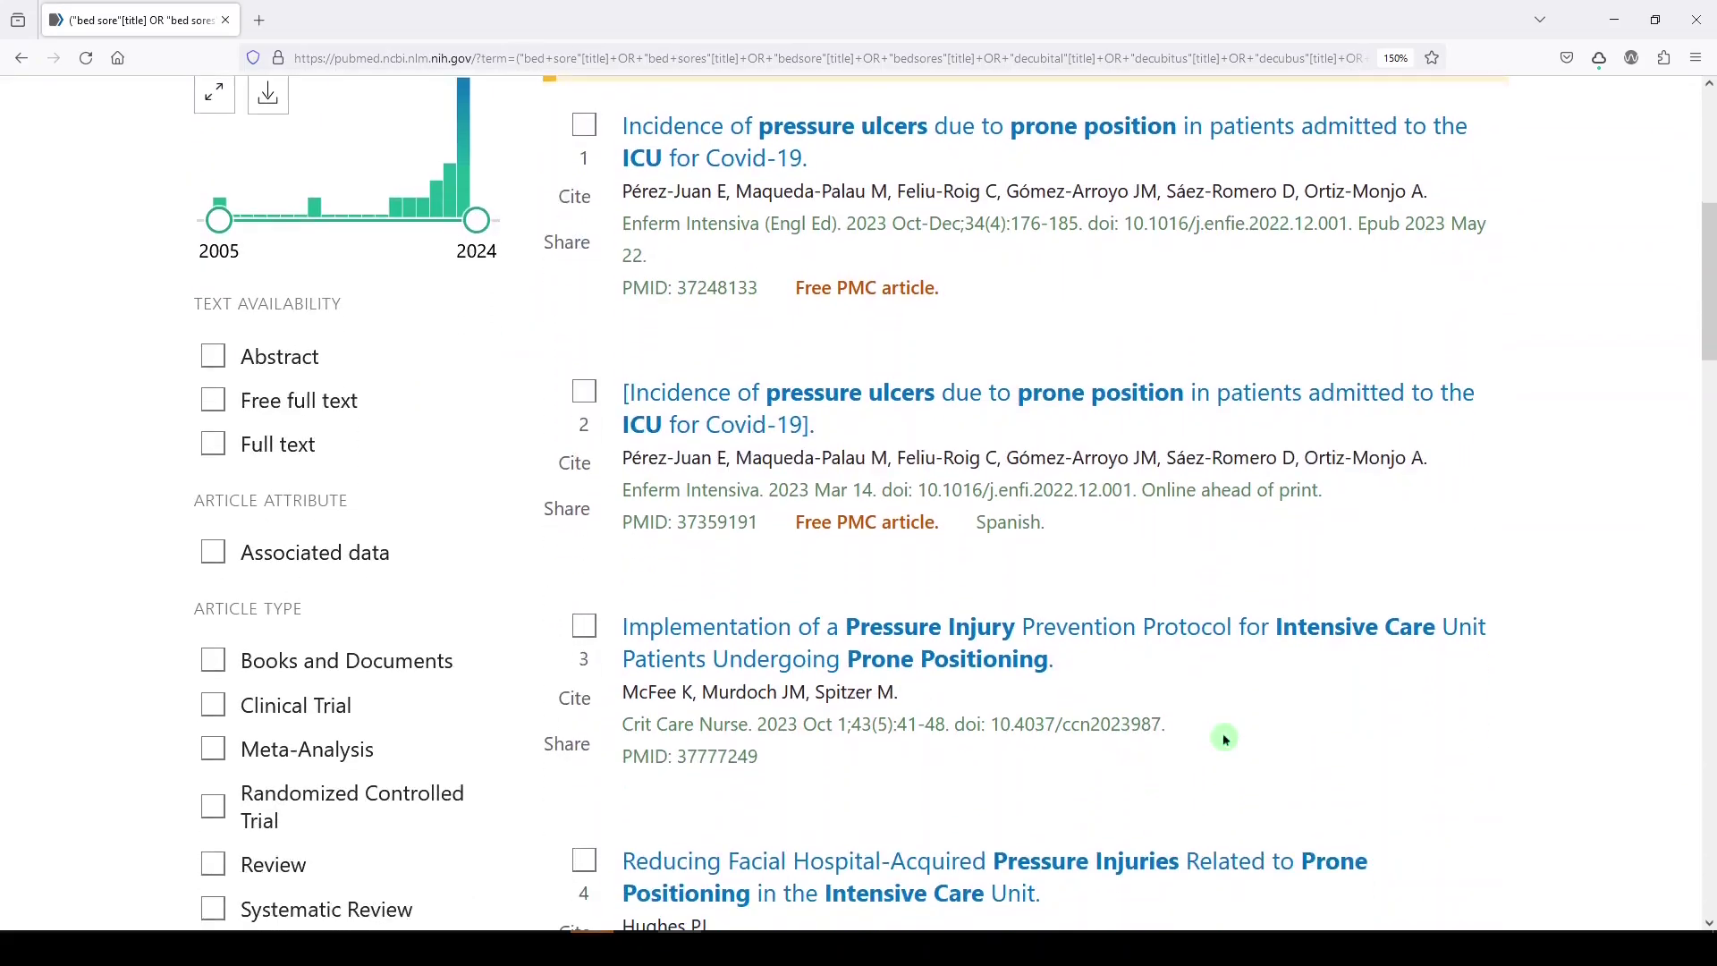
scroll(1225, 740, "down", 5)
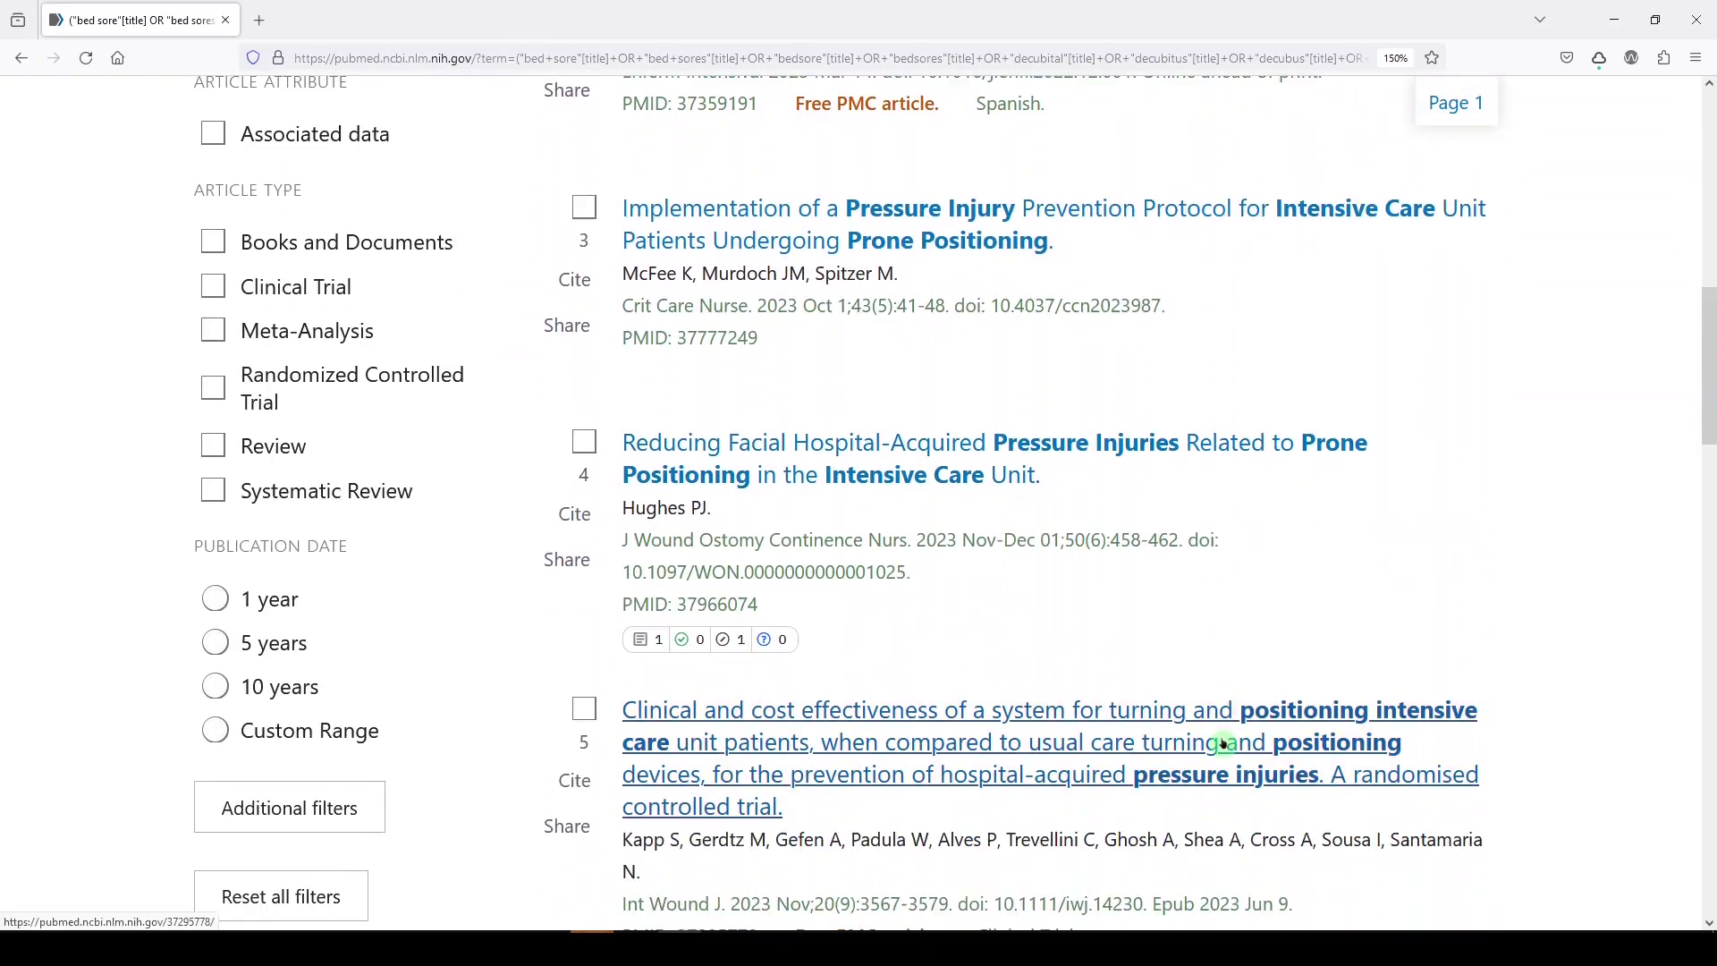
scroll(1222, 735, "down", 6)
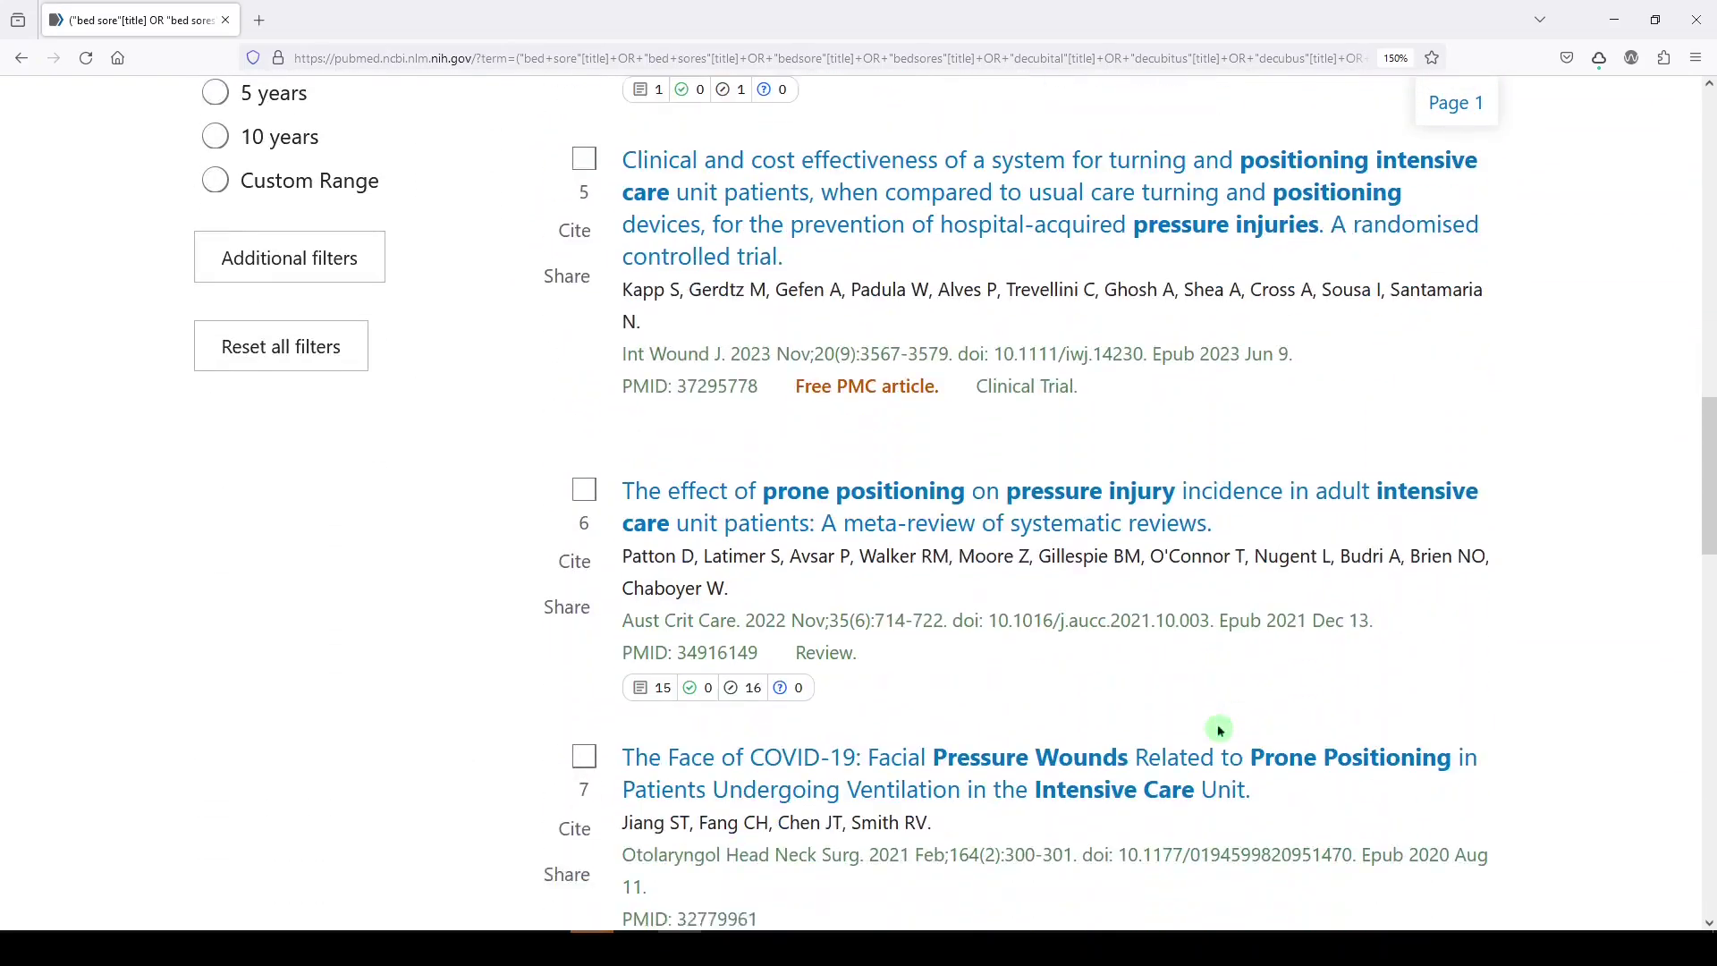
scroll(1221, 729, "down", 1)
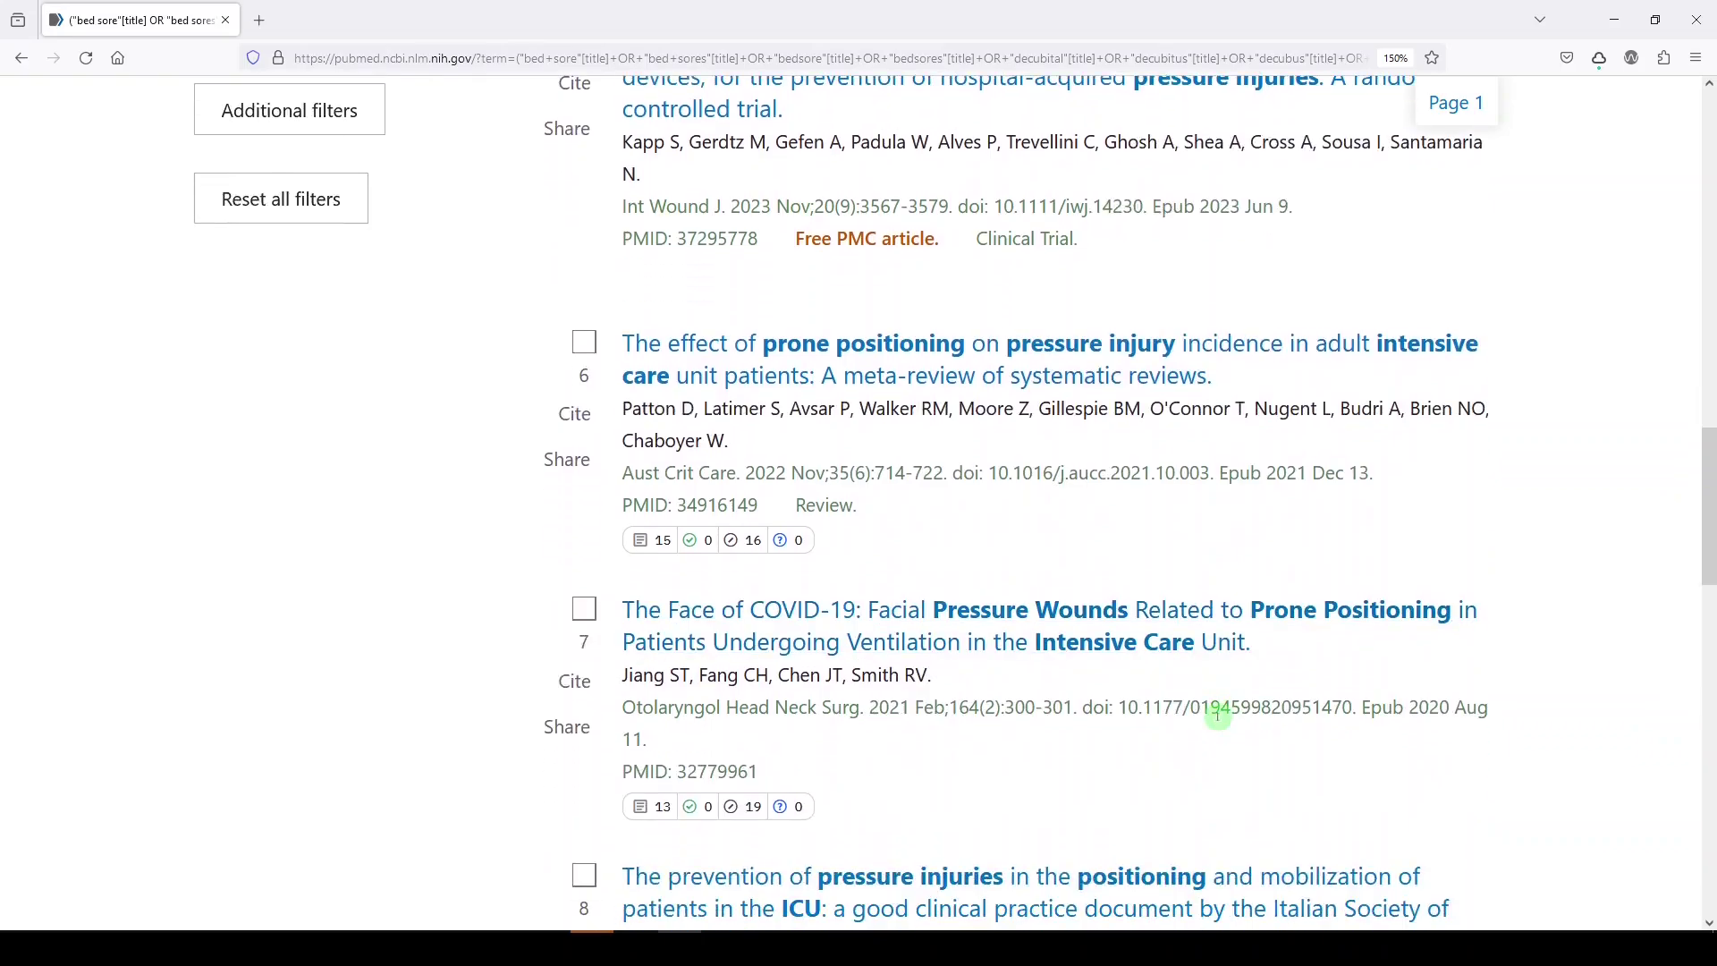
scroll(1207, 729, "down", 3)
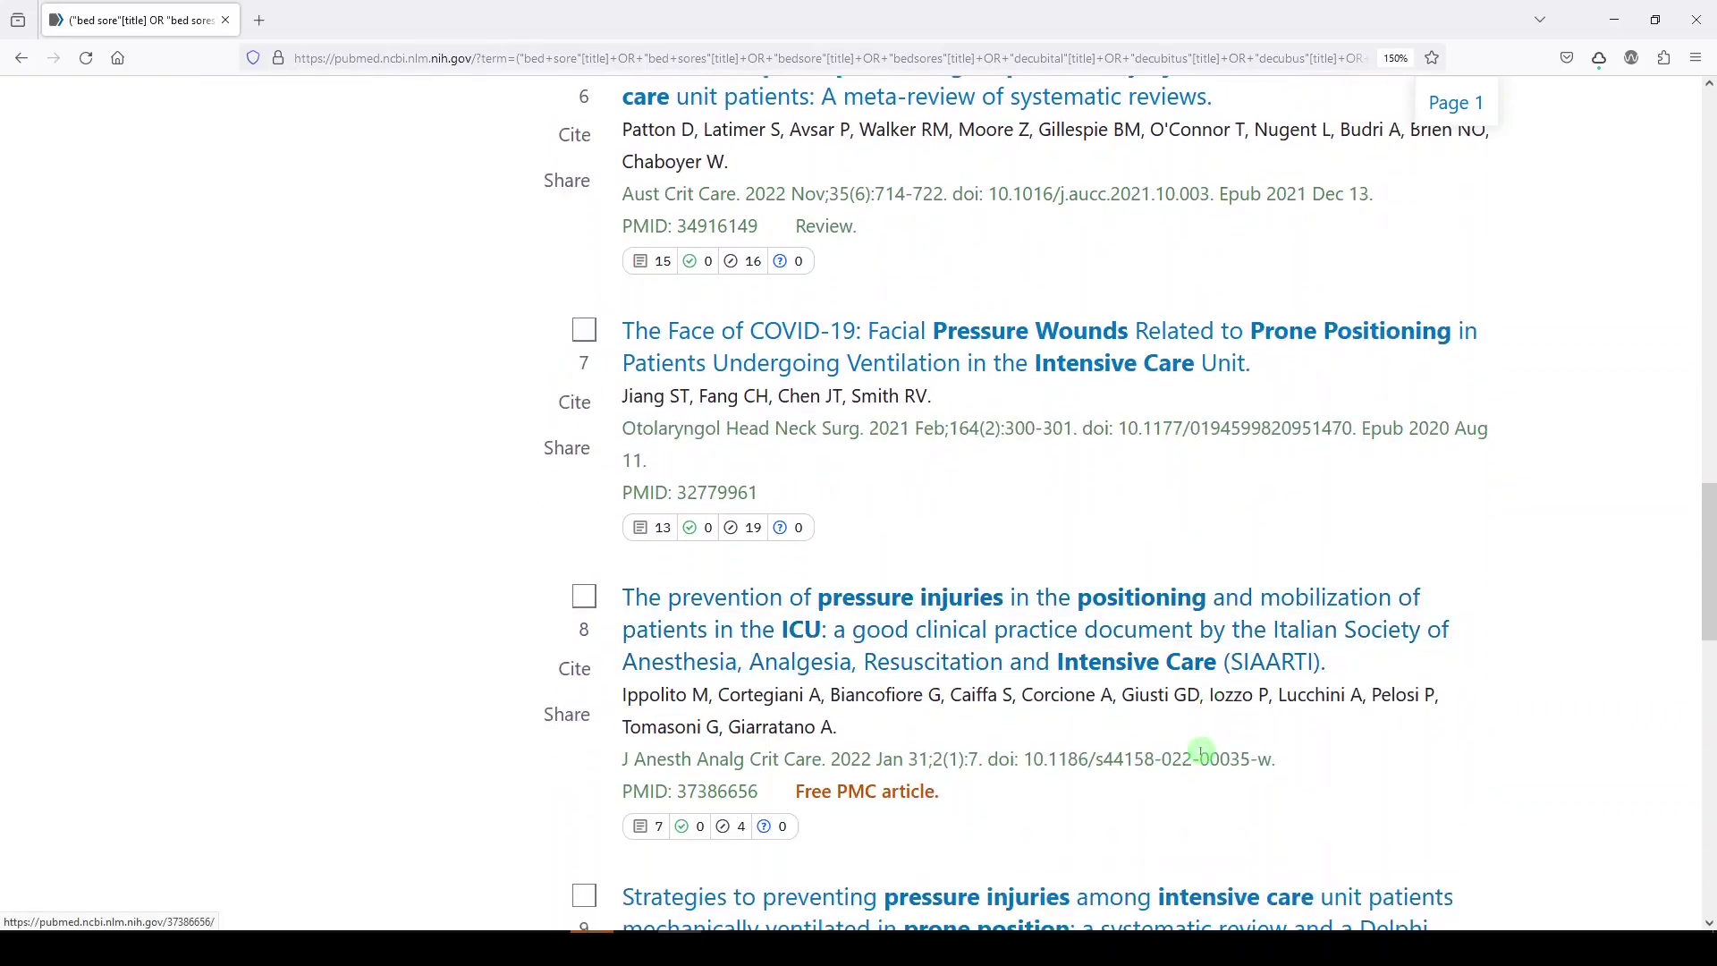
scroll(1201, 751, "down", 7)
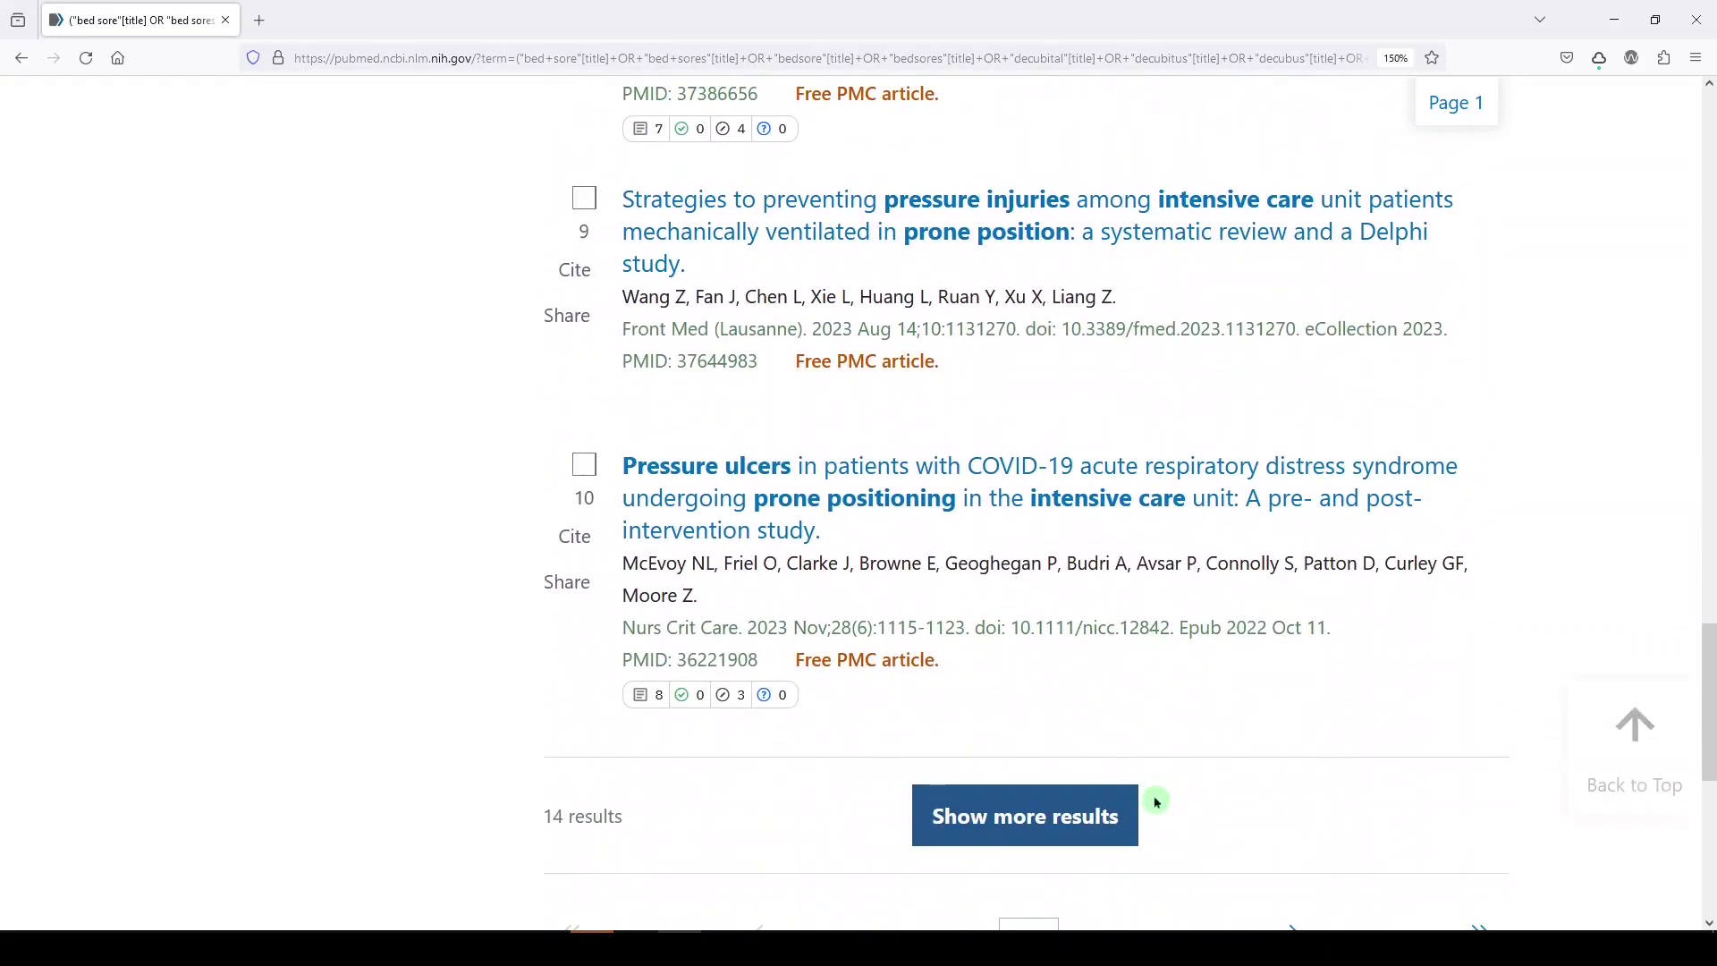
key("alt+Tab")
scroll(817, 671, "up", 1)
- Replace all 23 [title] tags with [tiab] in the selected search string only
left_click(775, 760)
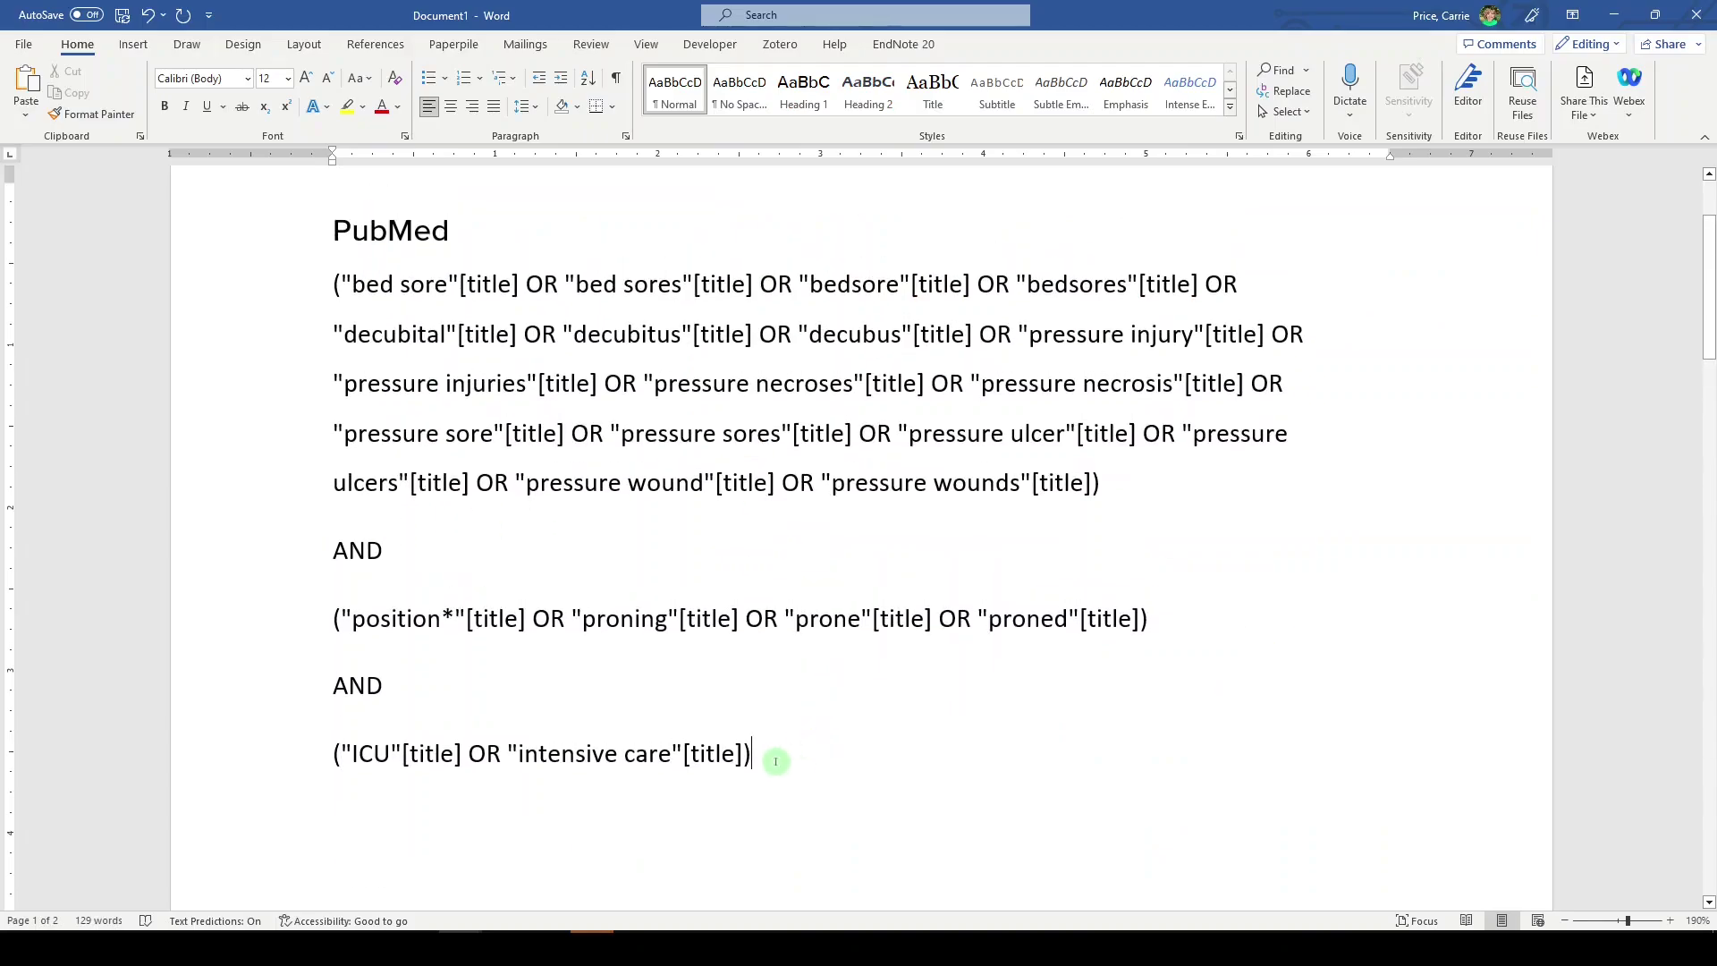
left_click_drag(775, 760, 271, 291)
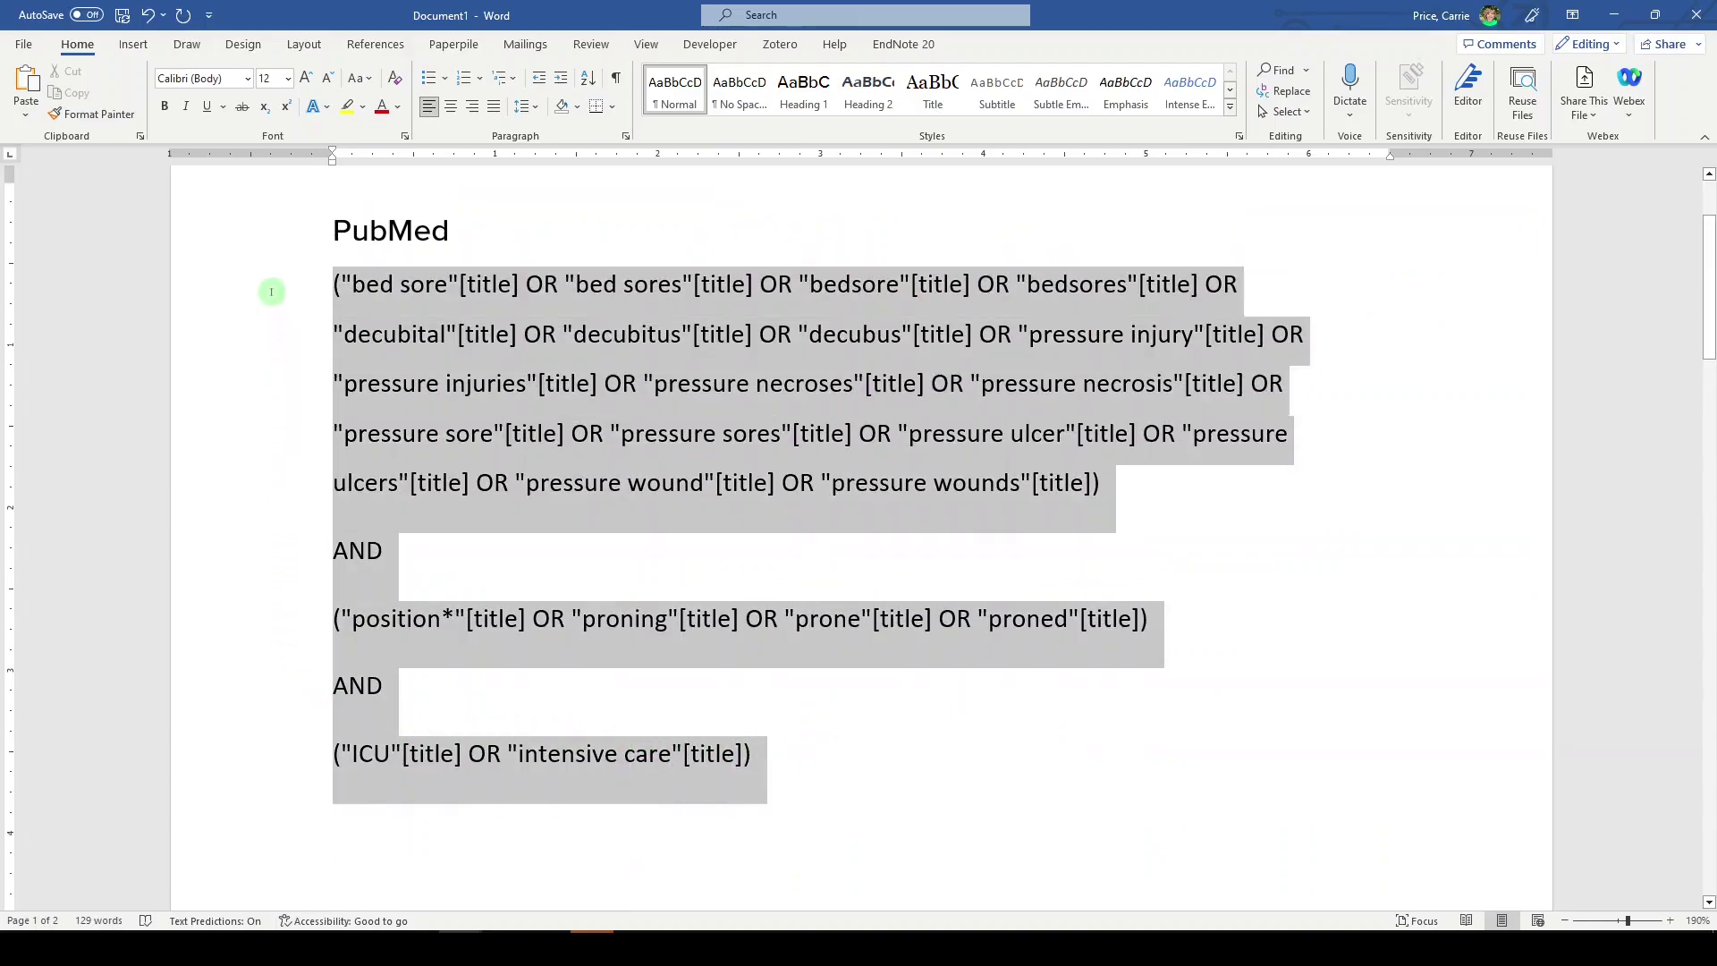
left_click(1288, 91)
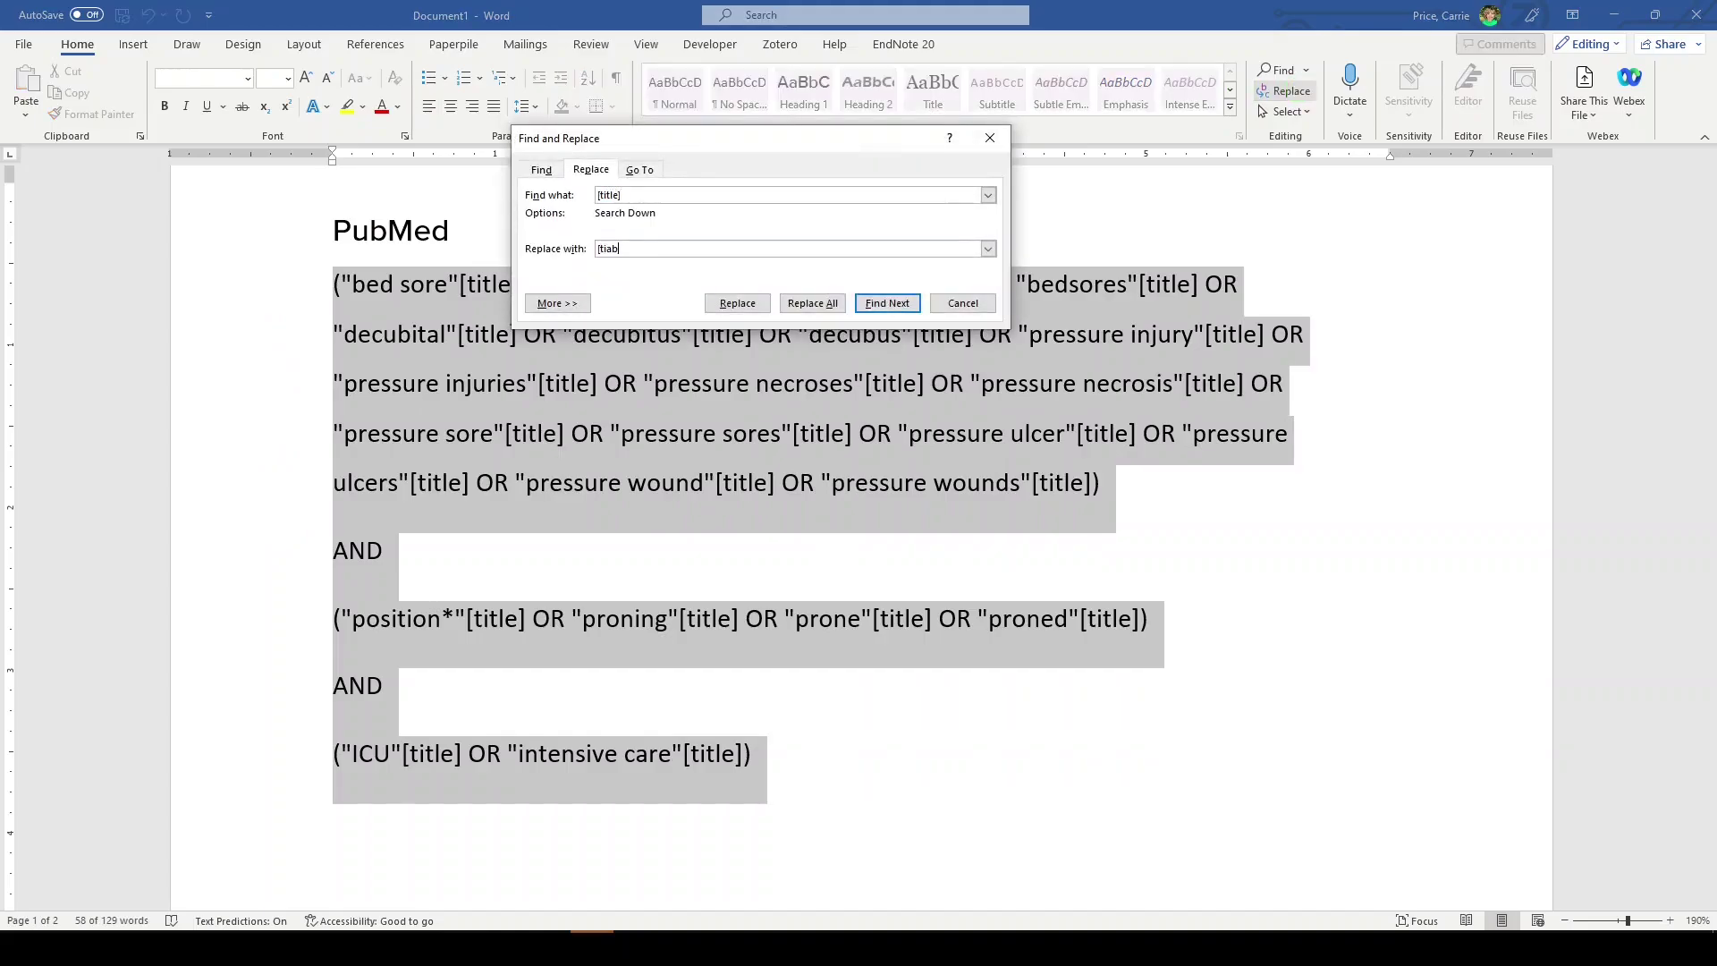
left_click(810, 304)
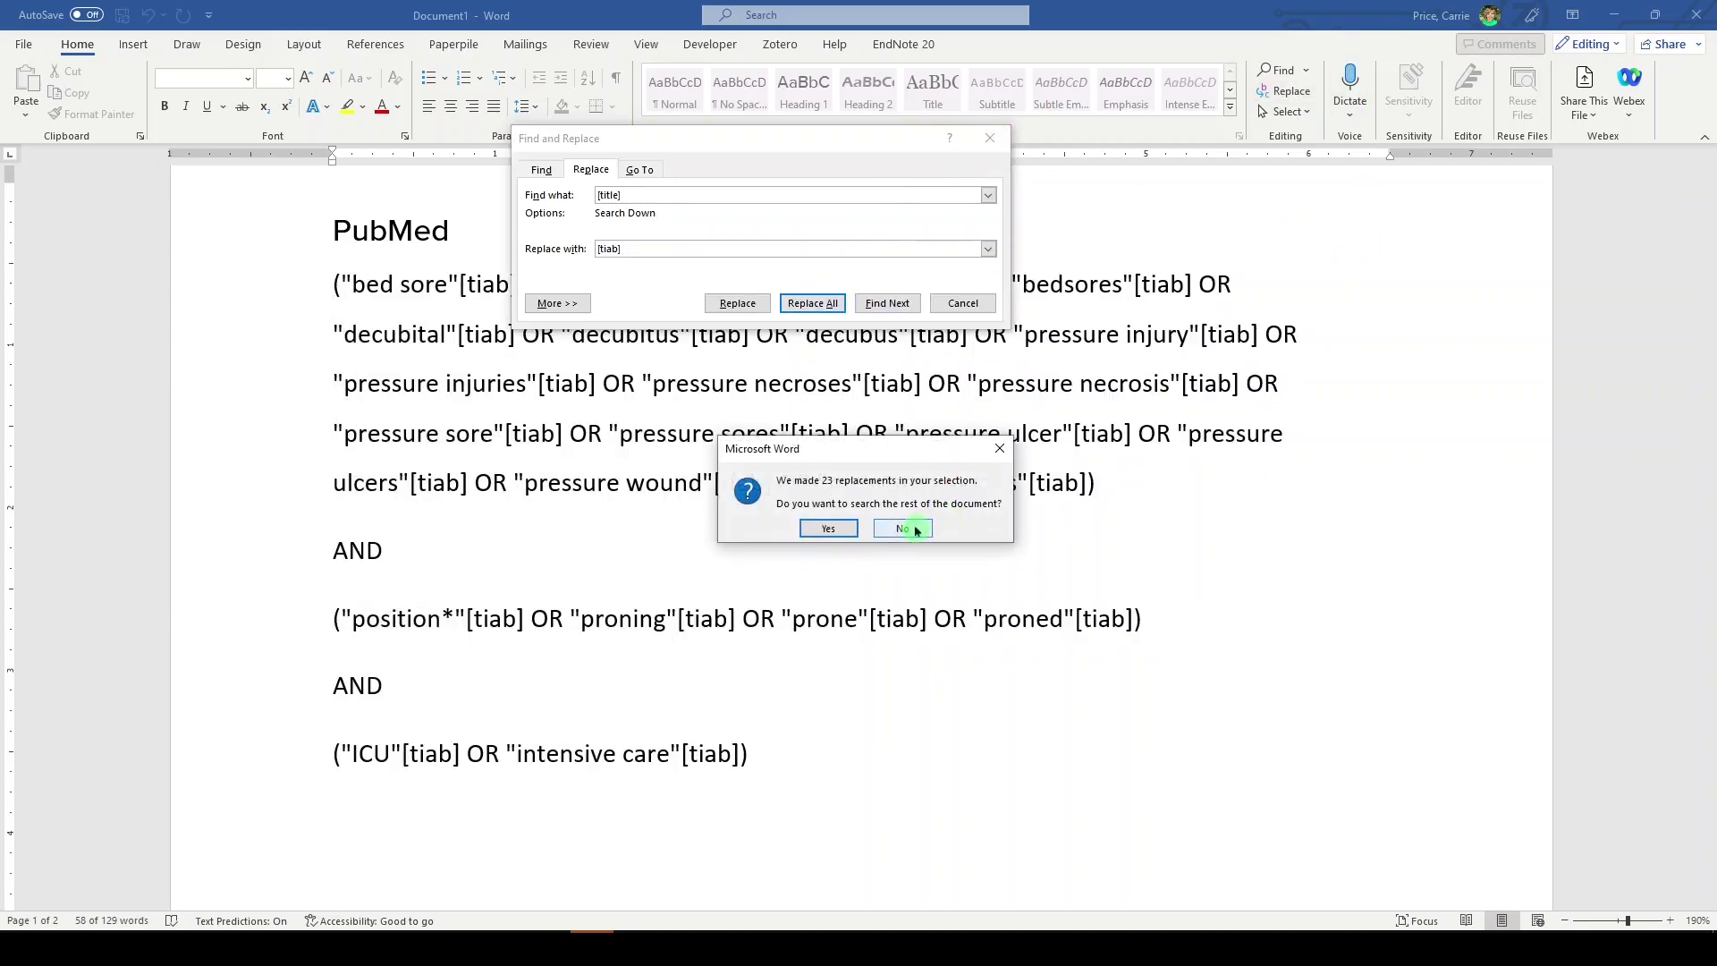
left_click(902, 529)
left_click(989, 137)
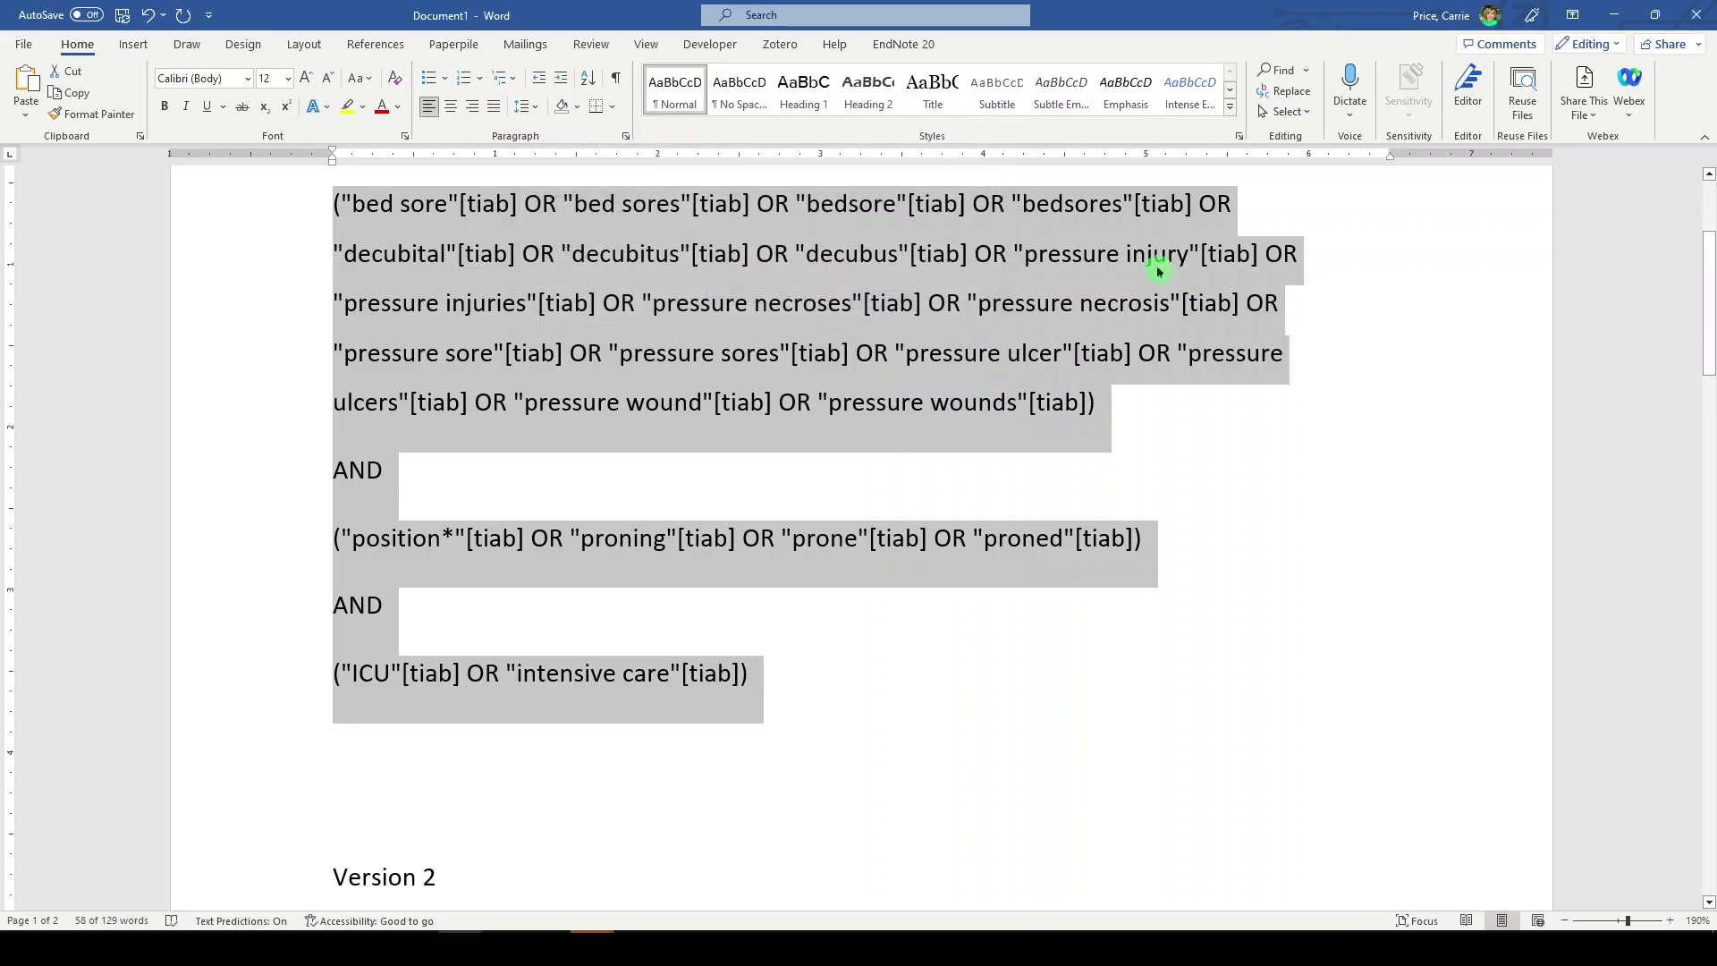
left_click(812, 353)
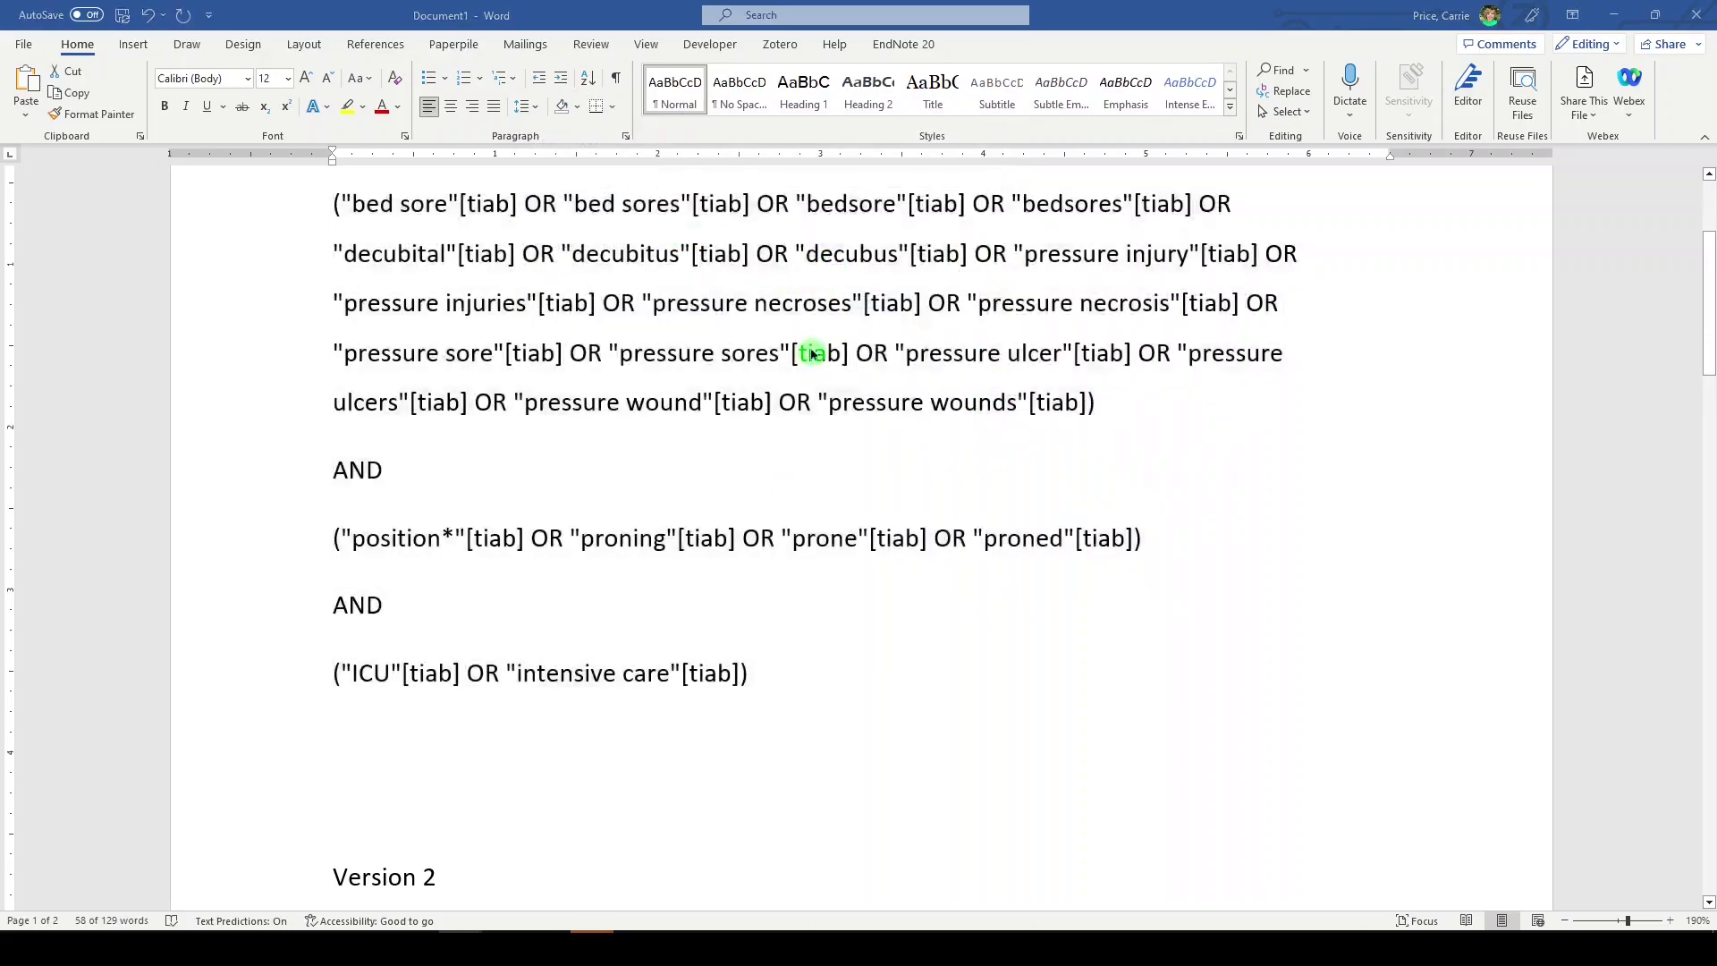
key("alt+Tab")
scroll(894, 474, "up", 10)
- Swap the PubMed query for the pasted [tiab] version and run the title/abstract search
scroll(865, 483, "up", 5)
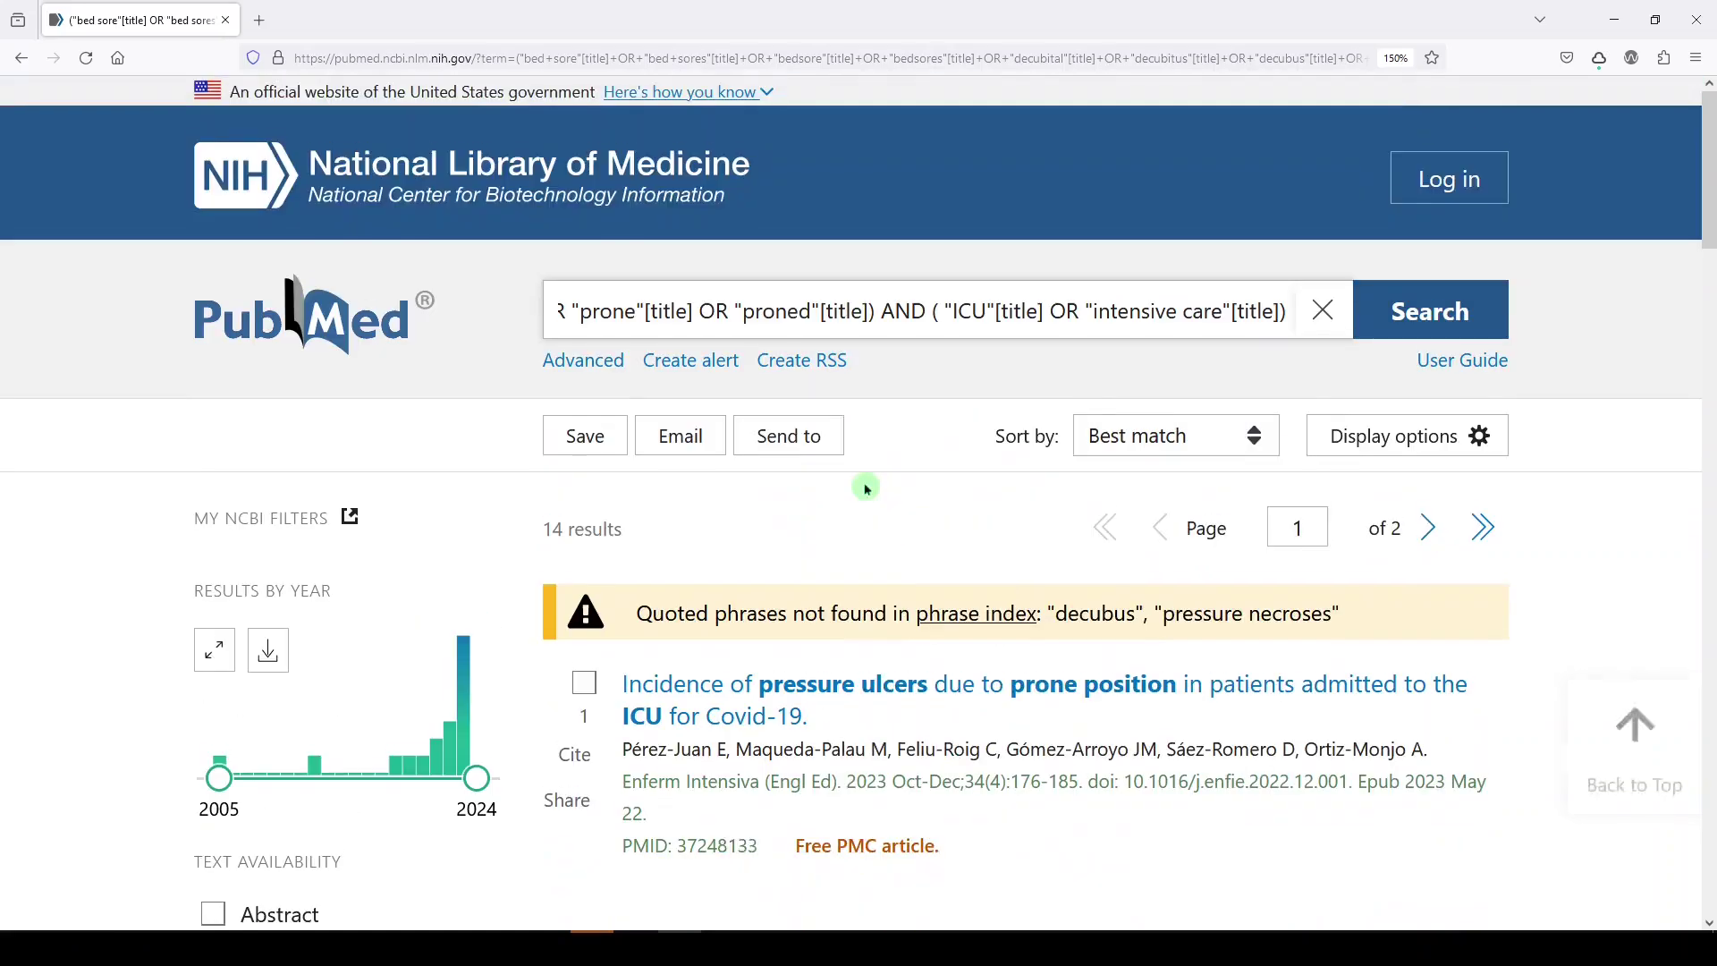
left_click(1311, 311)
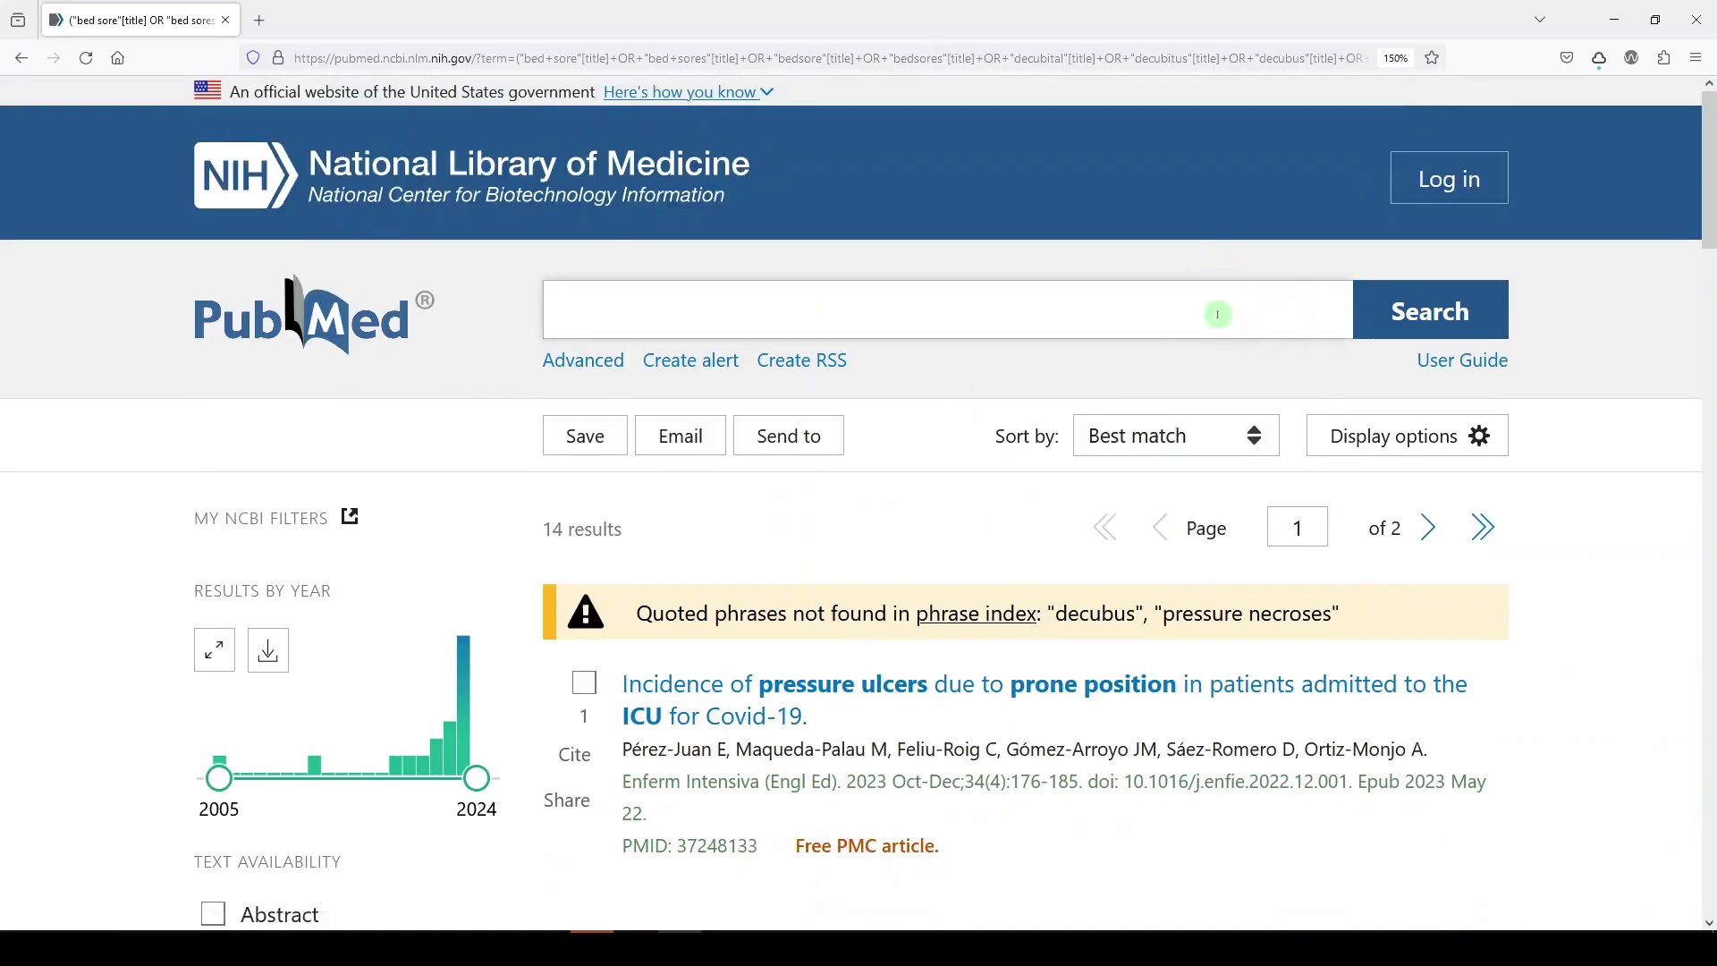
left_click(886, 309)
key("ctrl+v")
left_click(1412, 316)
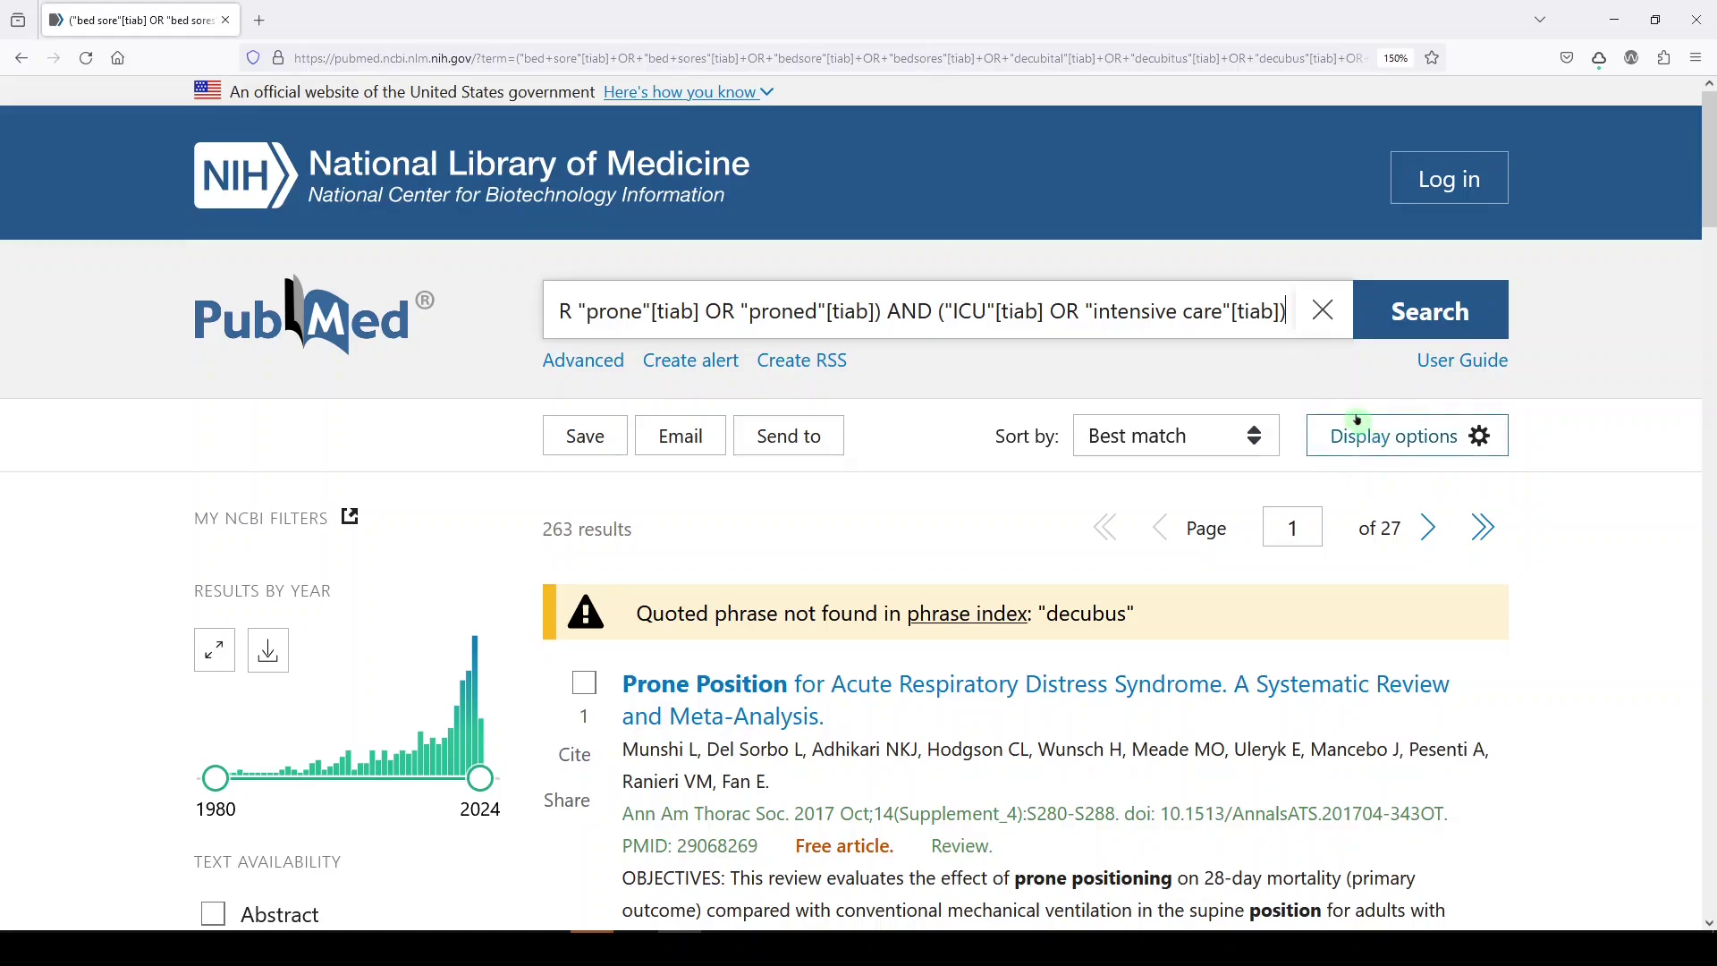
- Scroll through the title/abstract results, then return to Word and scroll toward Version 2
scroll(981, 843, "down", 2)
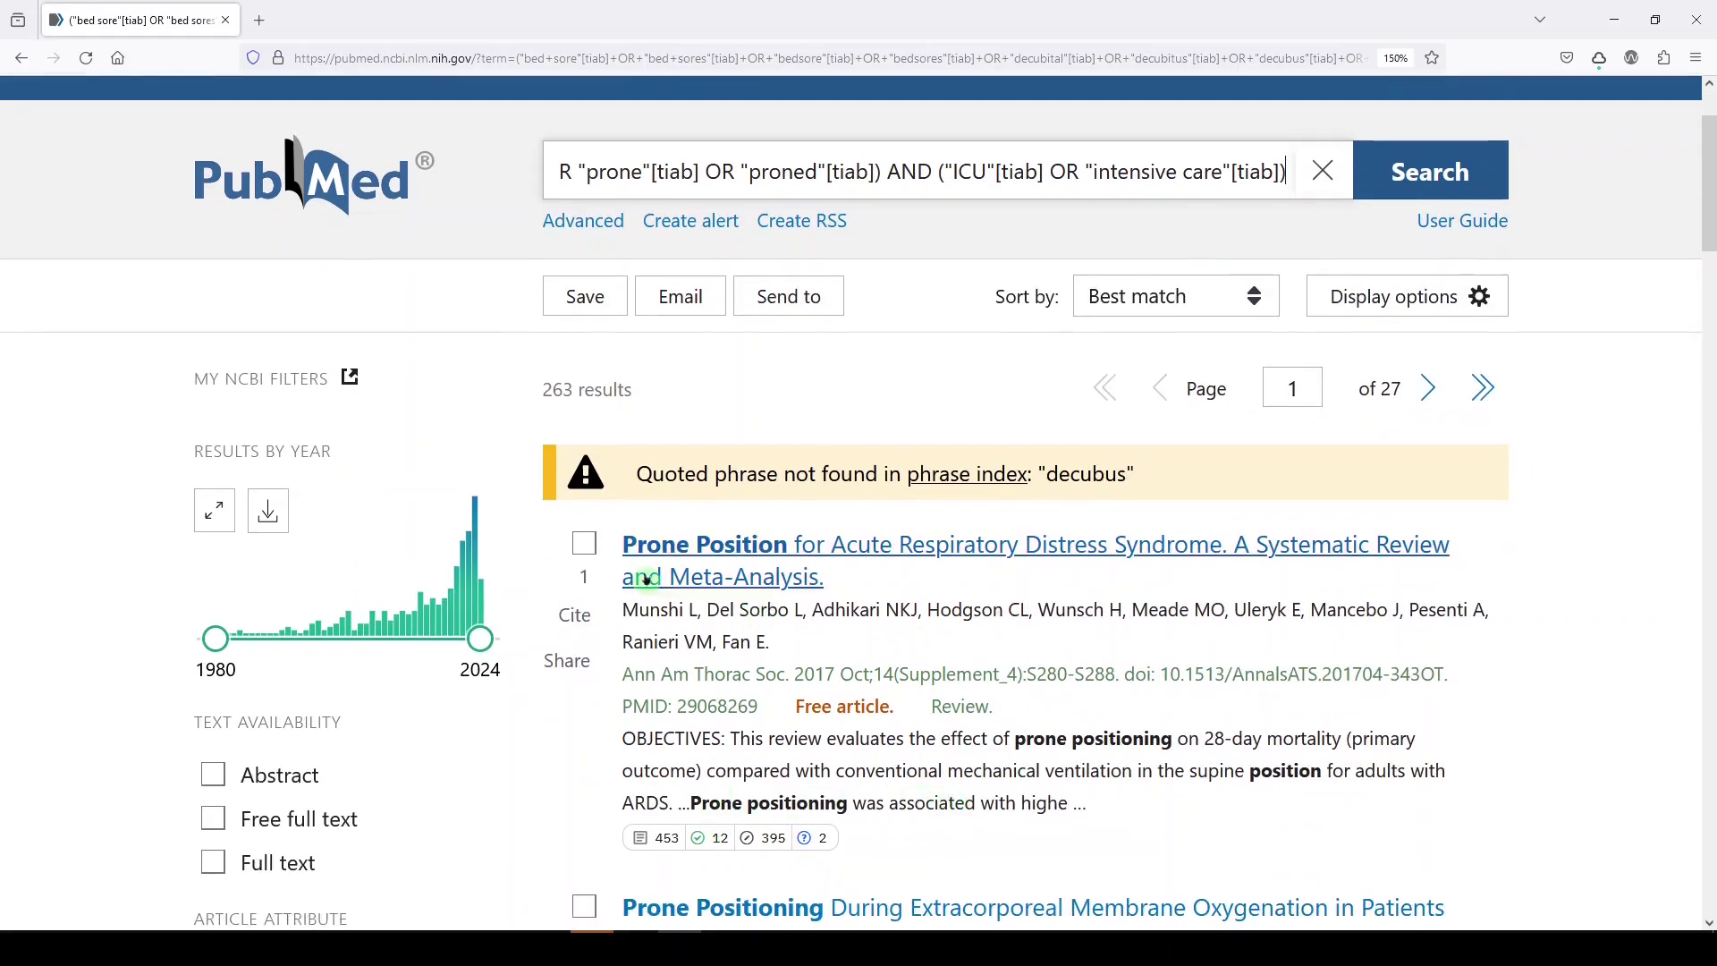
scroll(763, 669, "down", 6)
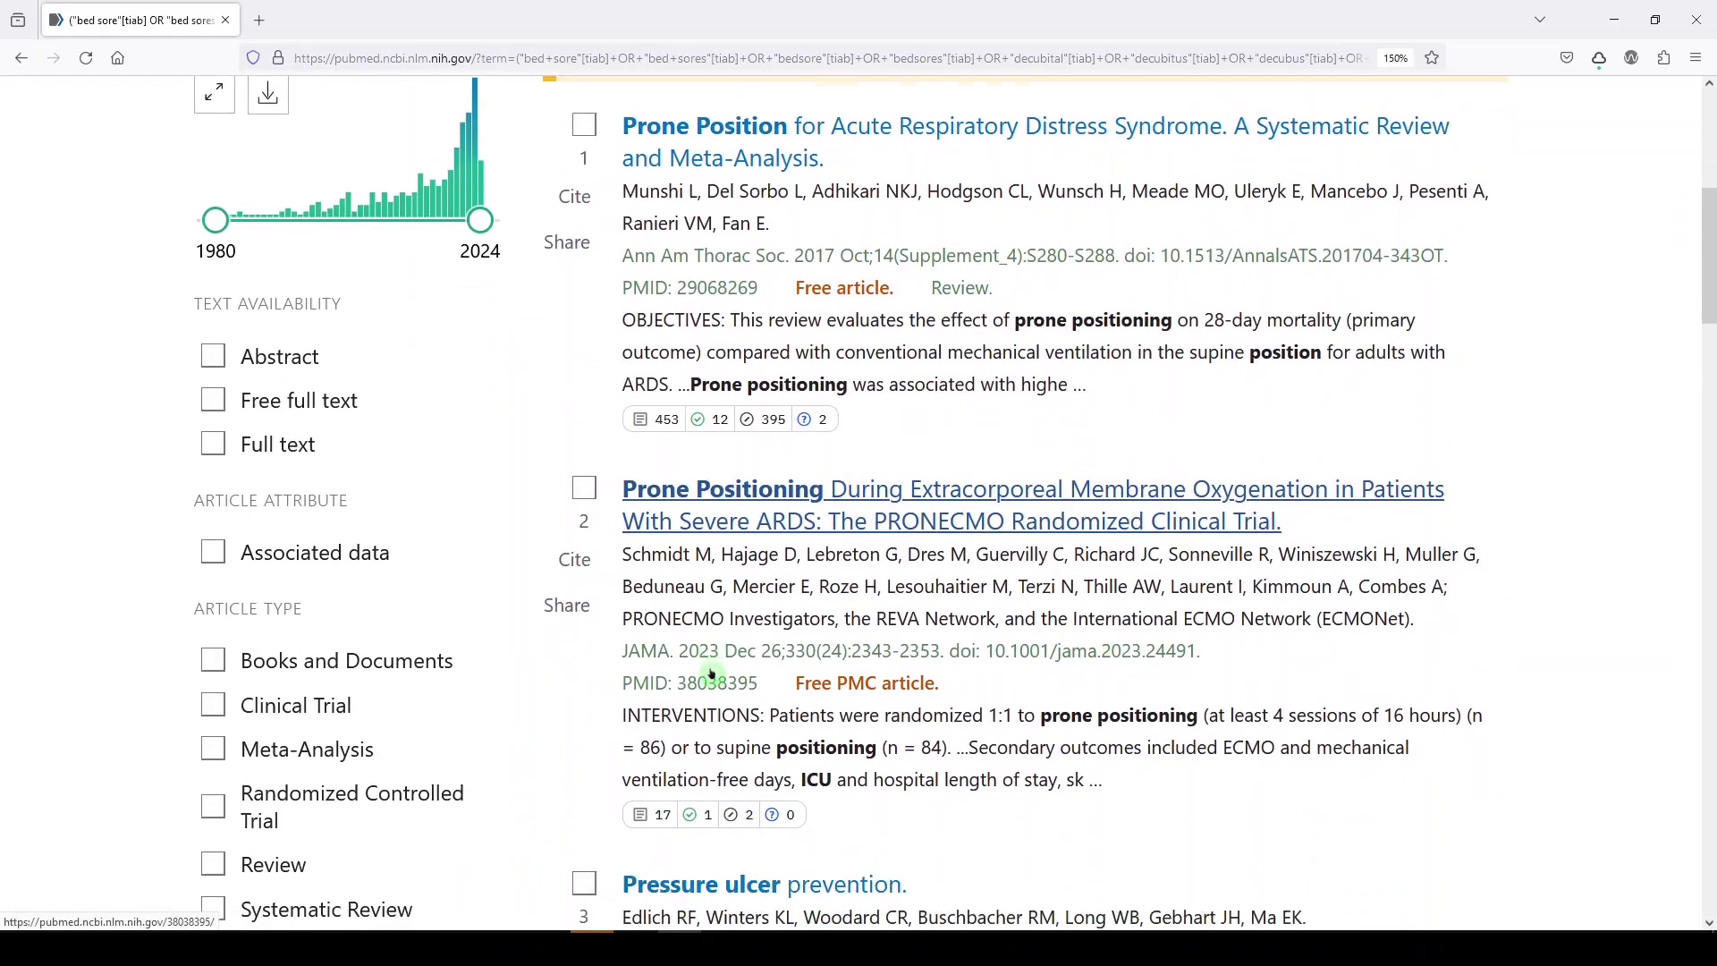
scroll(721, 669, "down", 2)
scroll(721, 669, "down", 2)
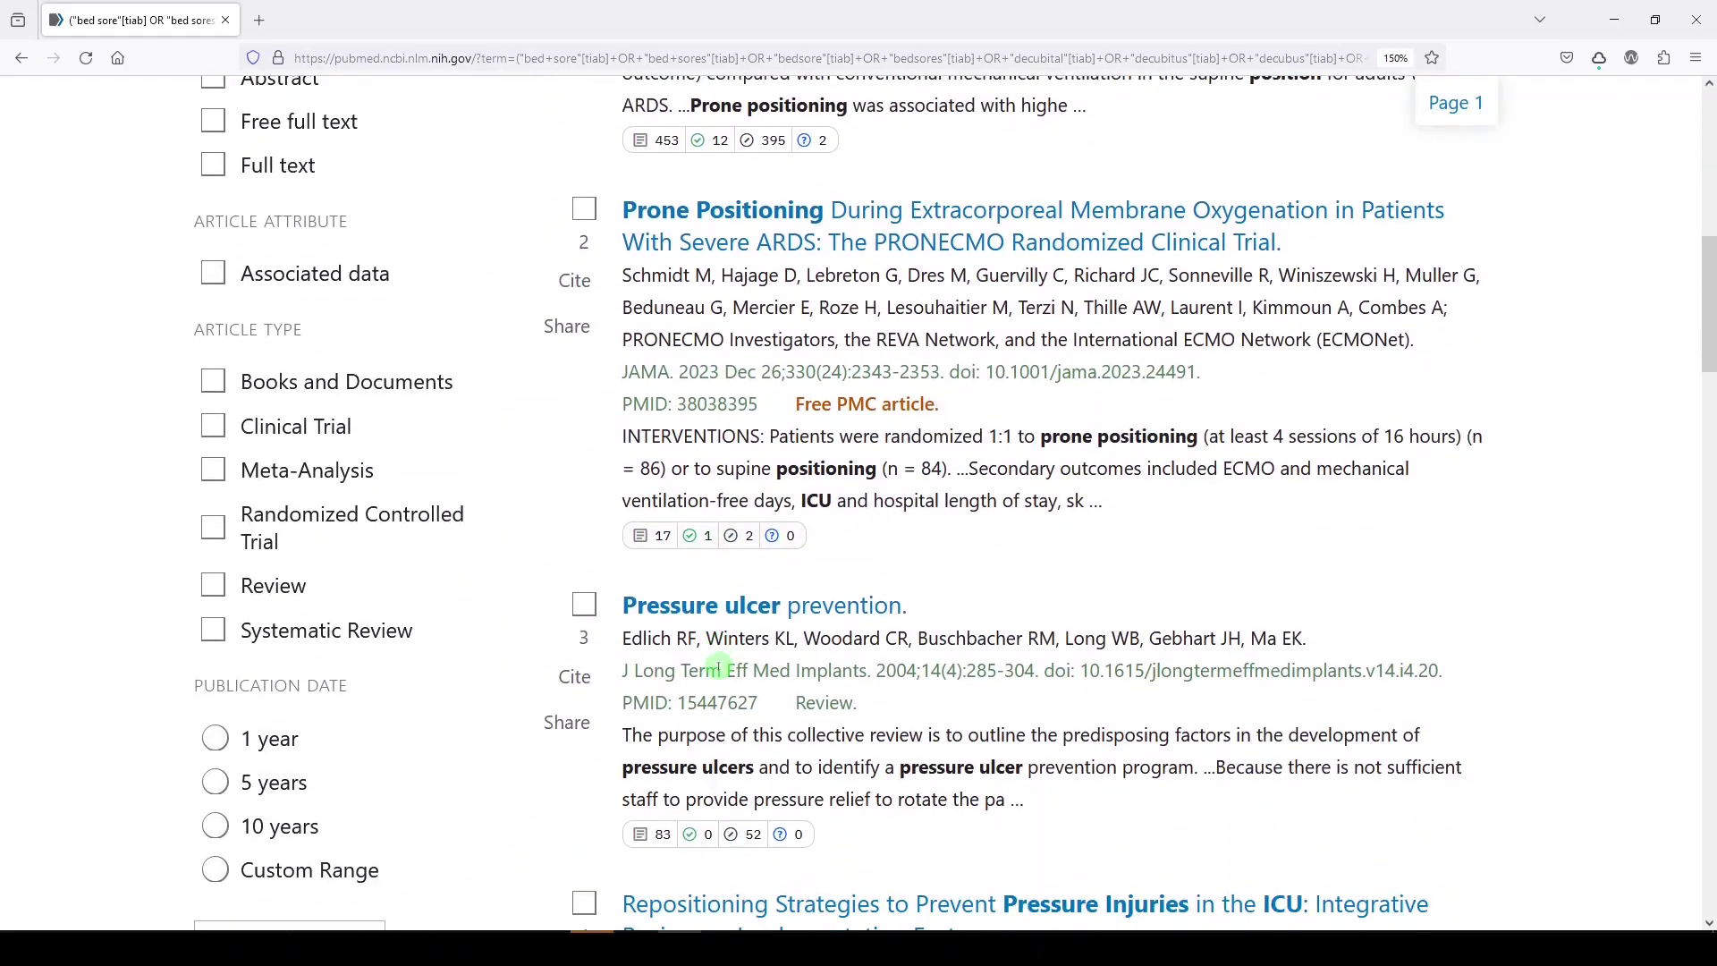
scroll(721, 669, "down", 2)
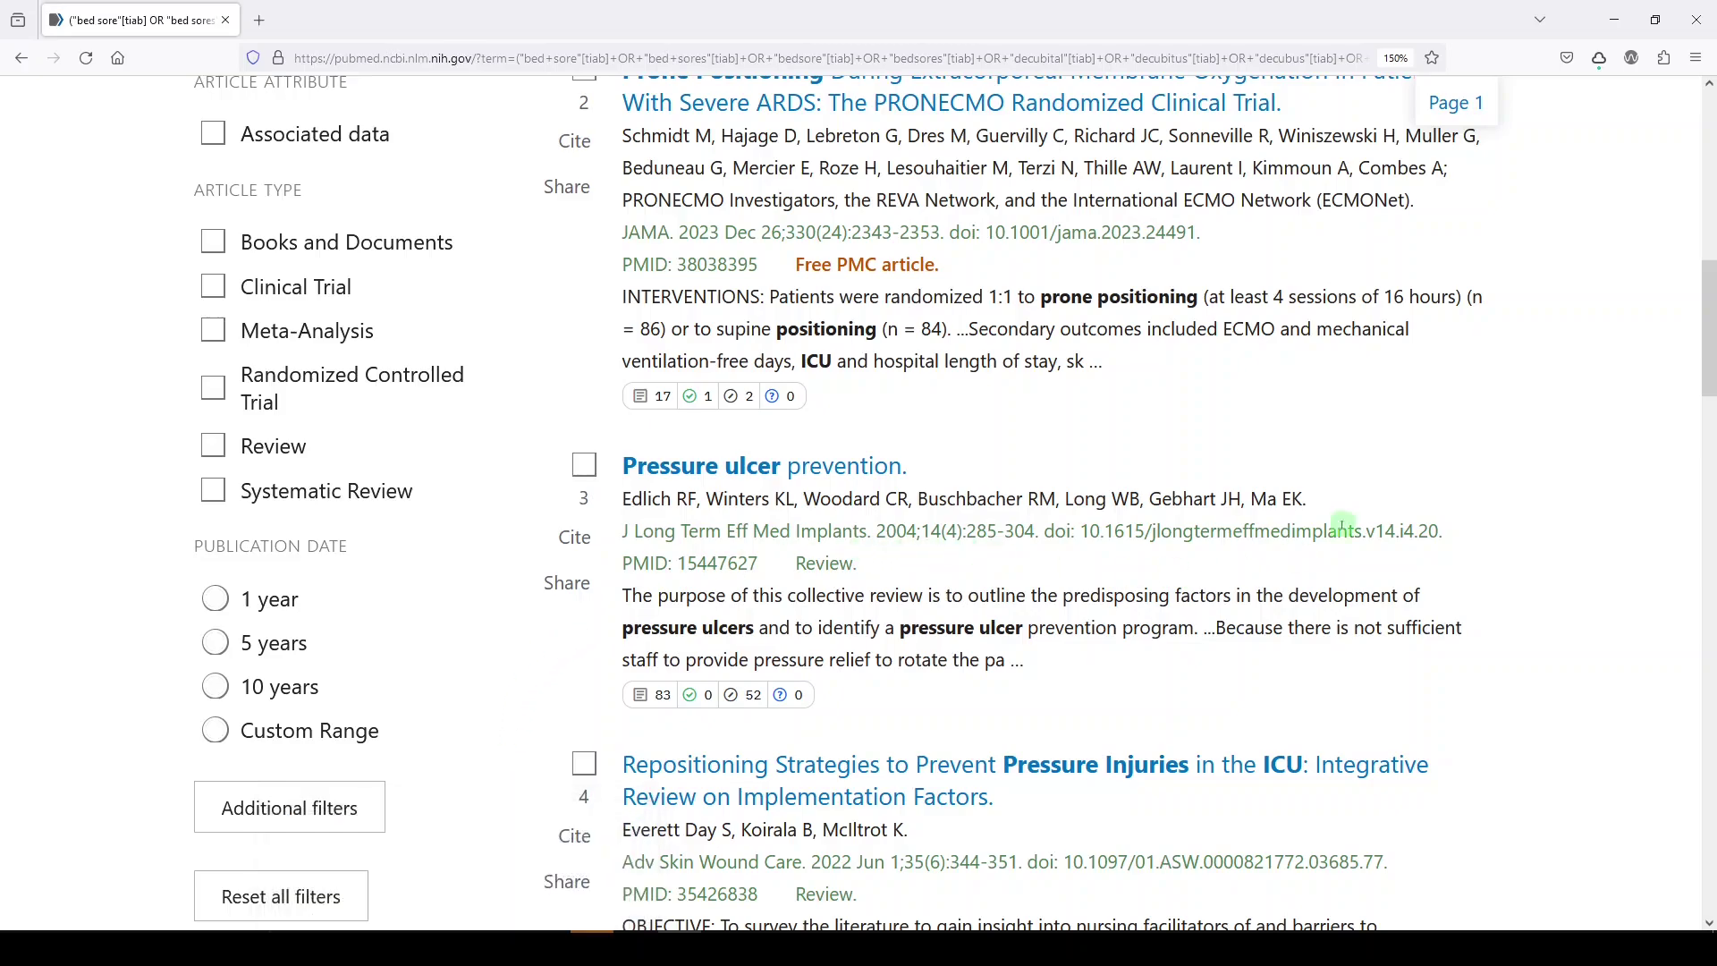
scroll(1109, 581, "down", 2)
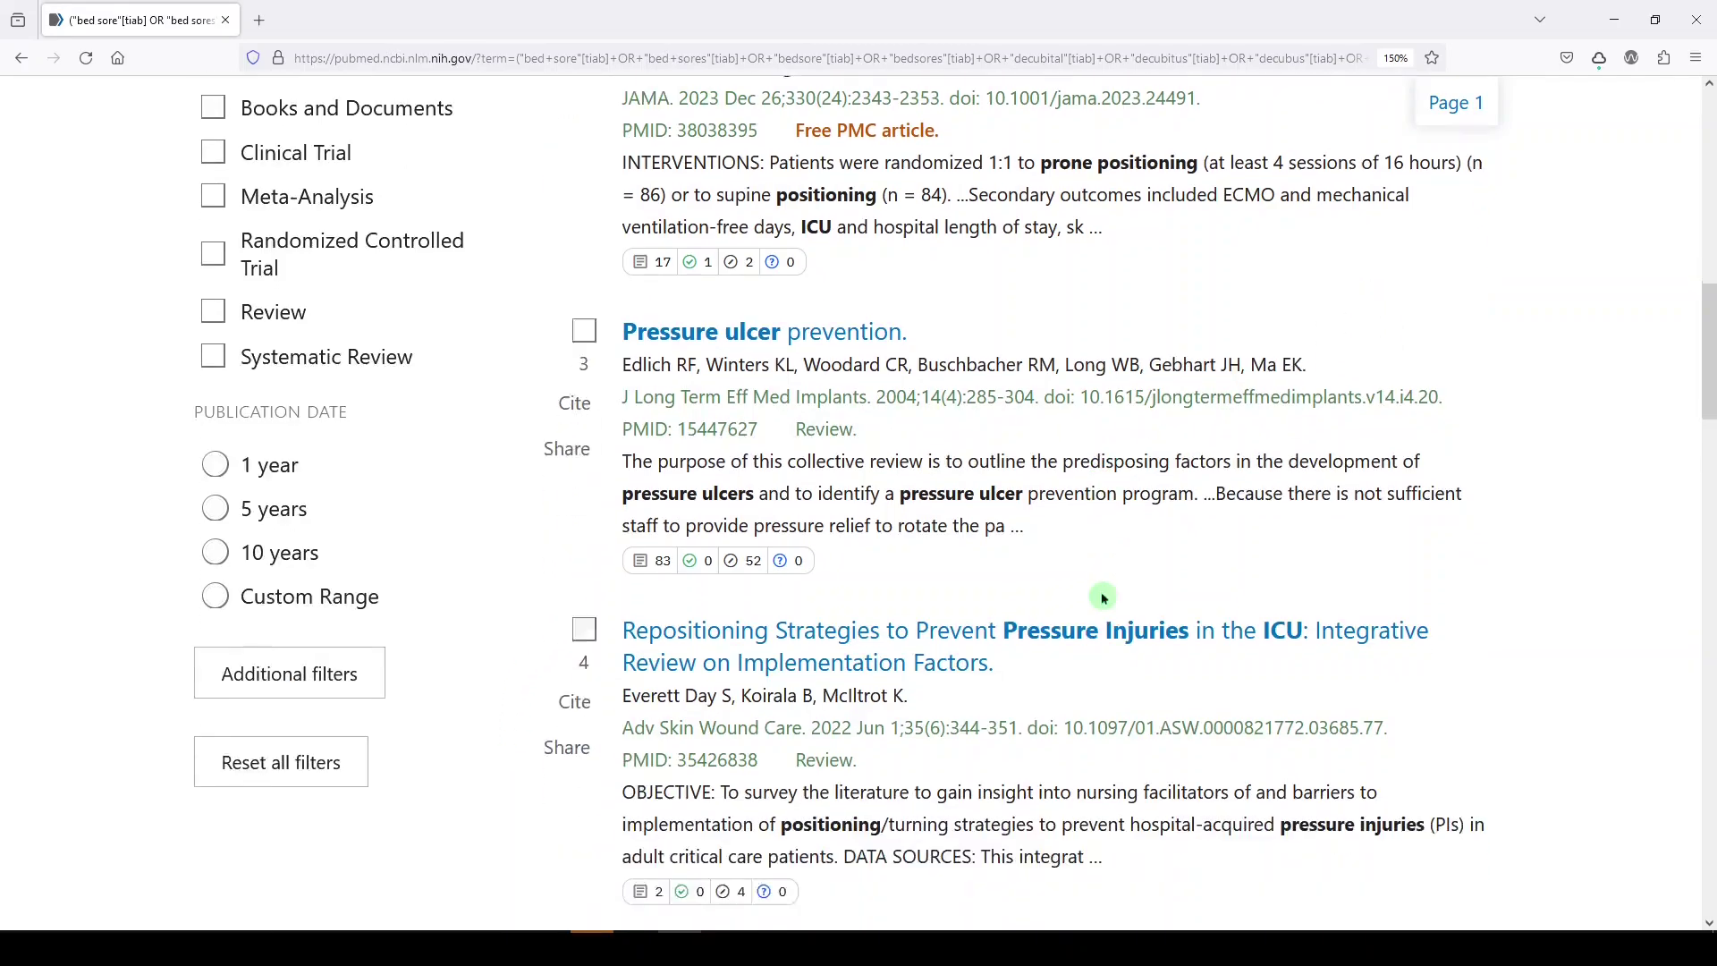
key("alt+Tab")
scroll(495, 529, "down", 3)
- Select the entire Version 2 MeSH-plus-textword search block in Word
scroll(447, 429, "down", 2)
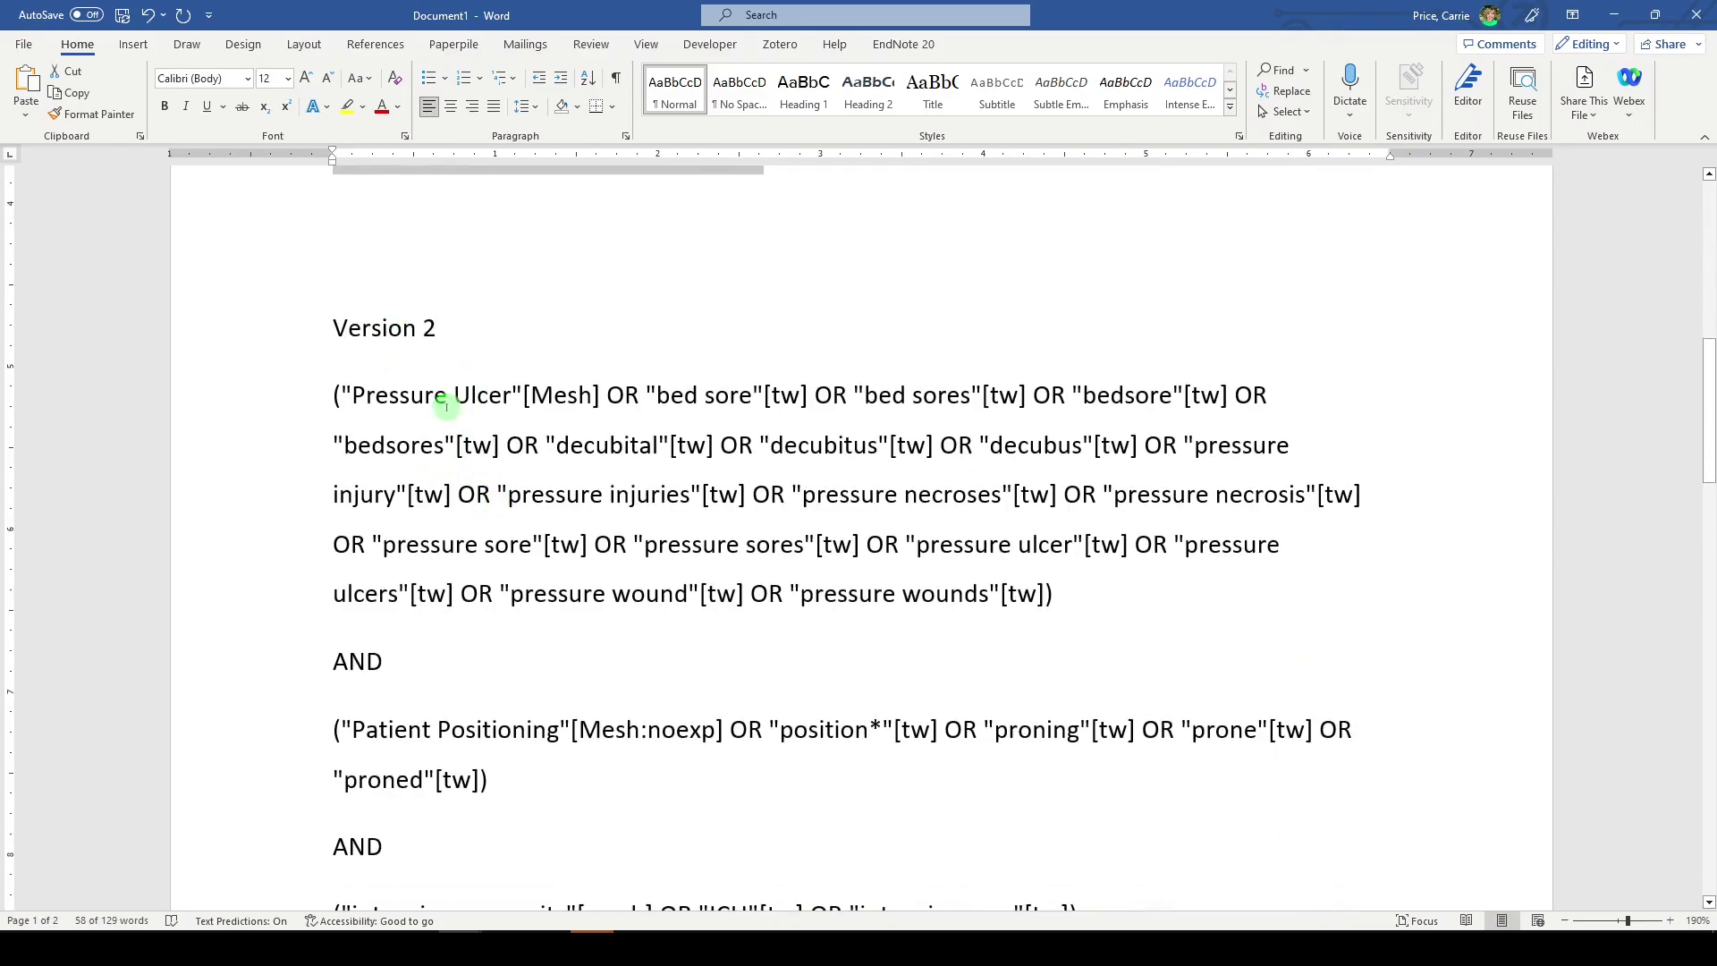
scroll(541, 407, "down", 1)
scroll(490, 351, "down", 1)
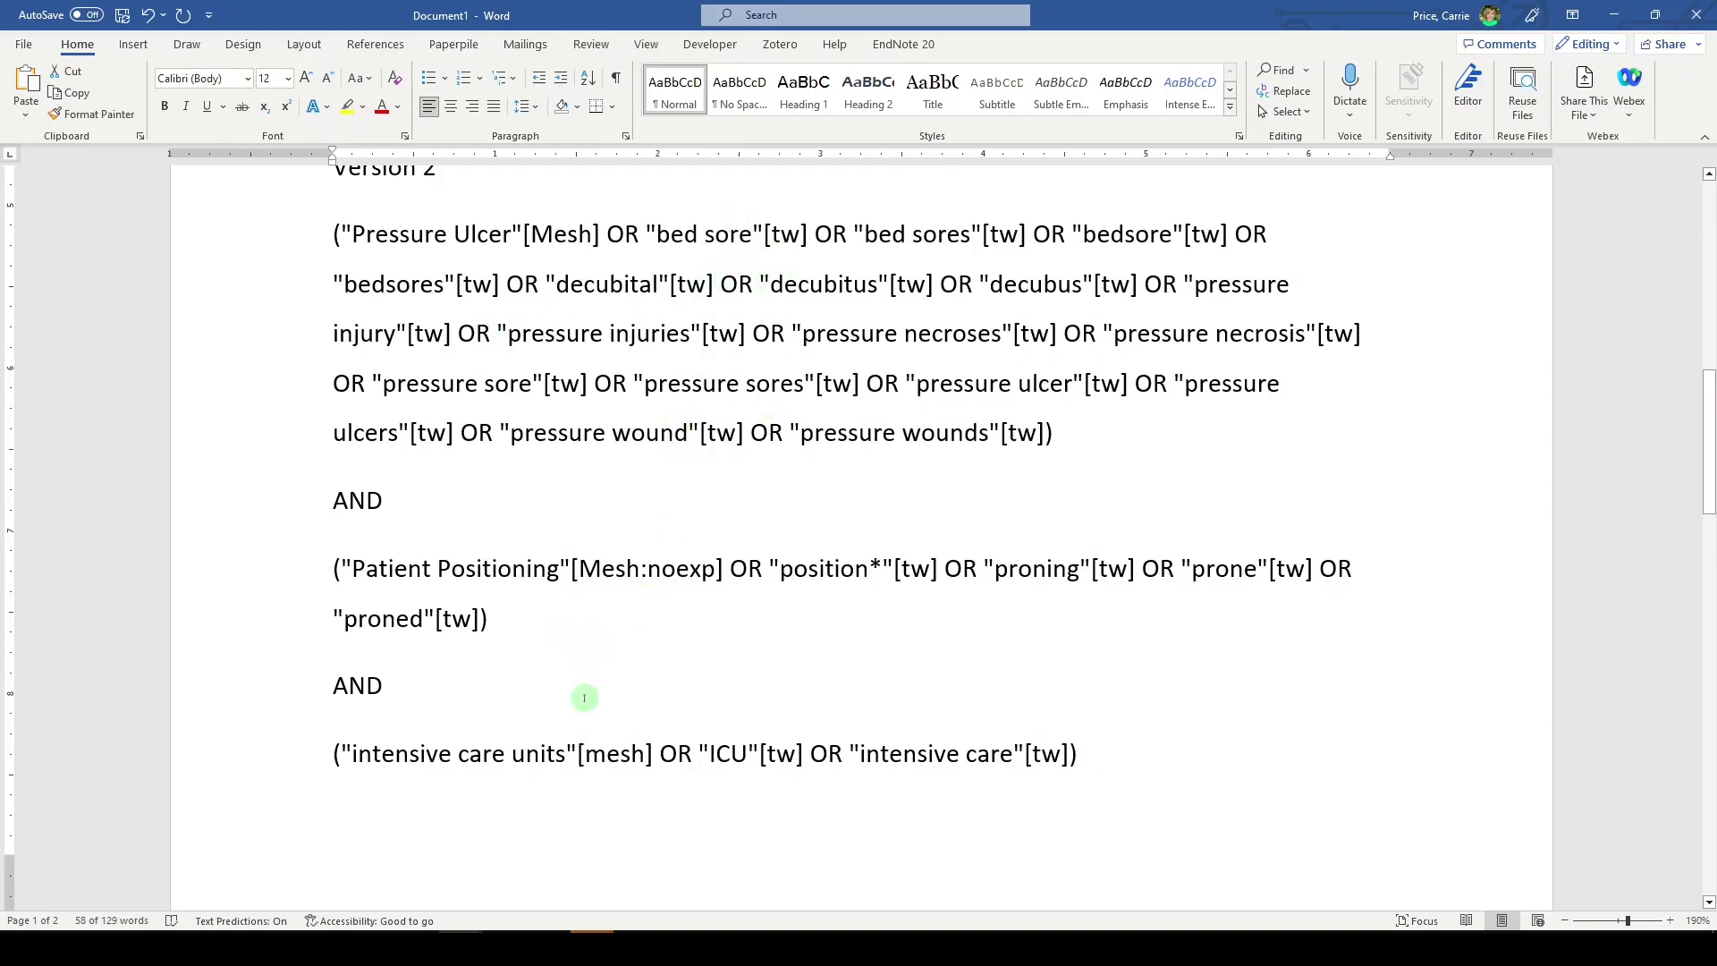
scroll(596, 692, "up", 8)
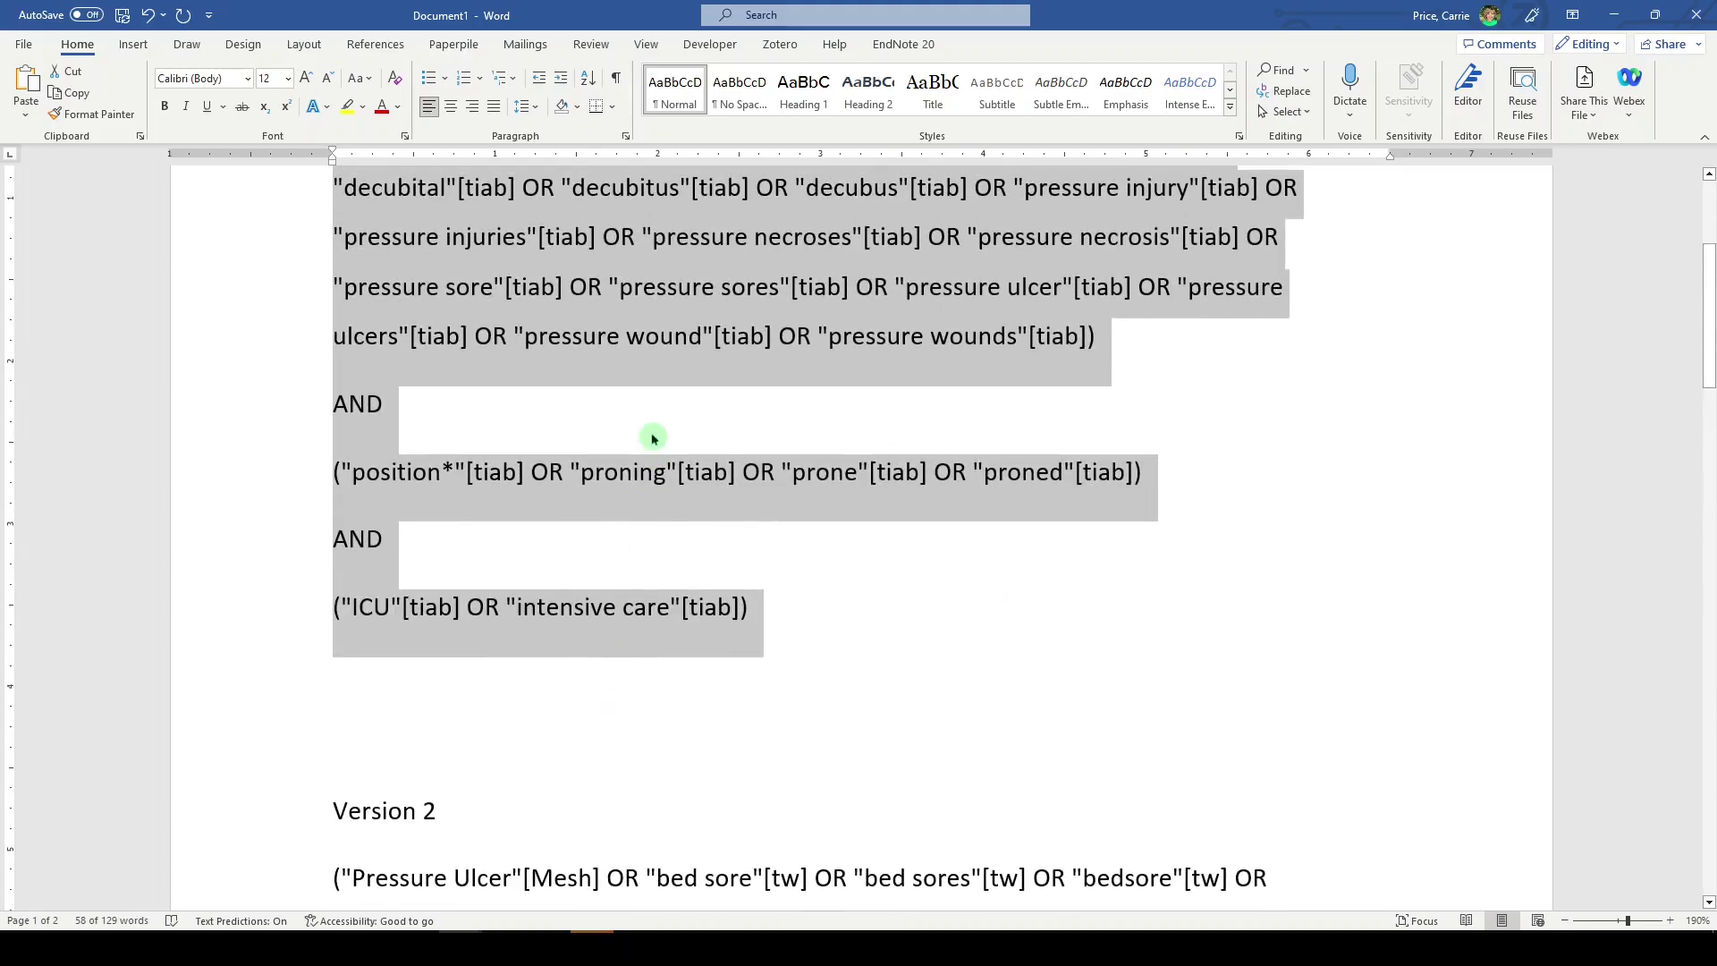
scroll(663, 449, "down", 5)
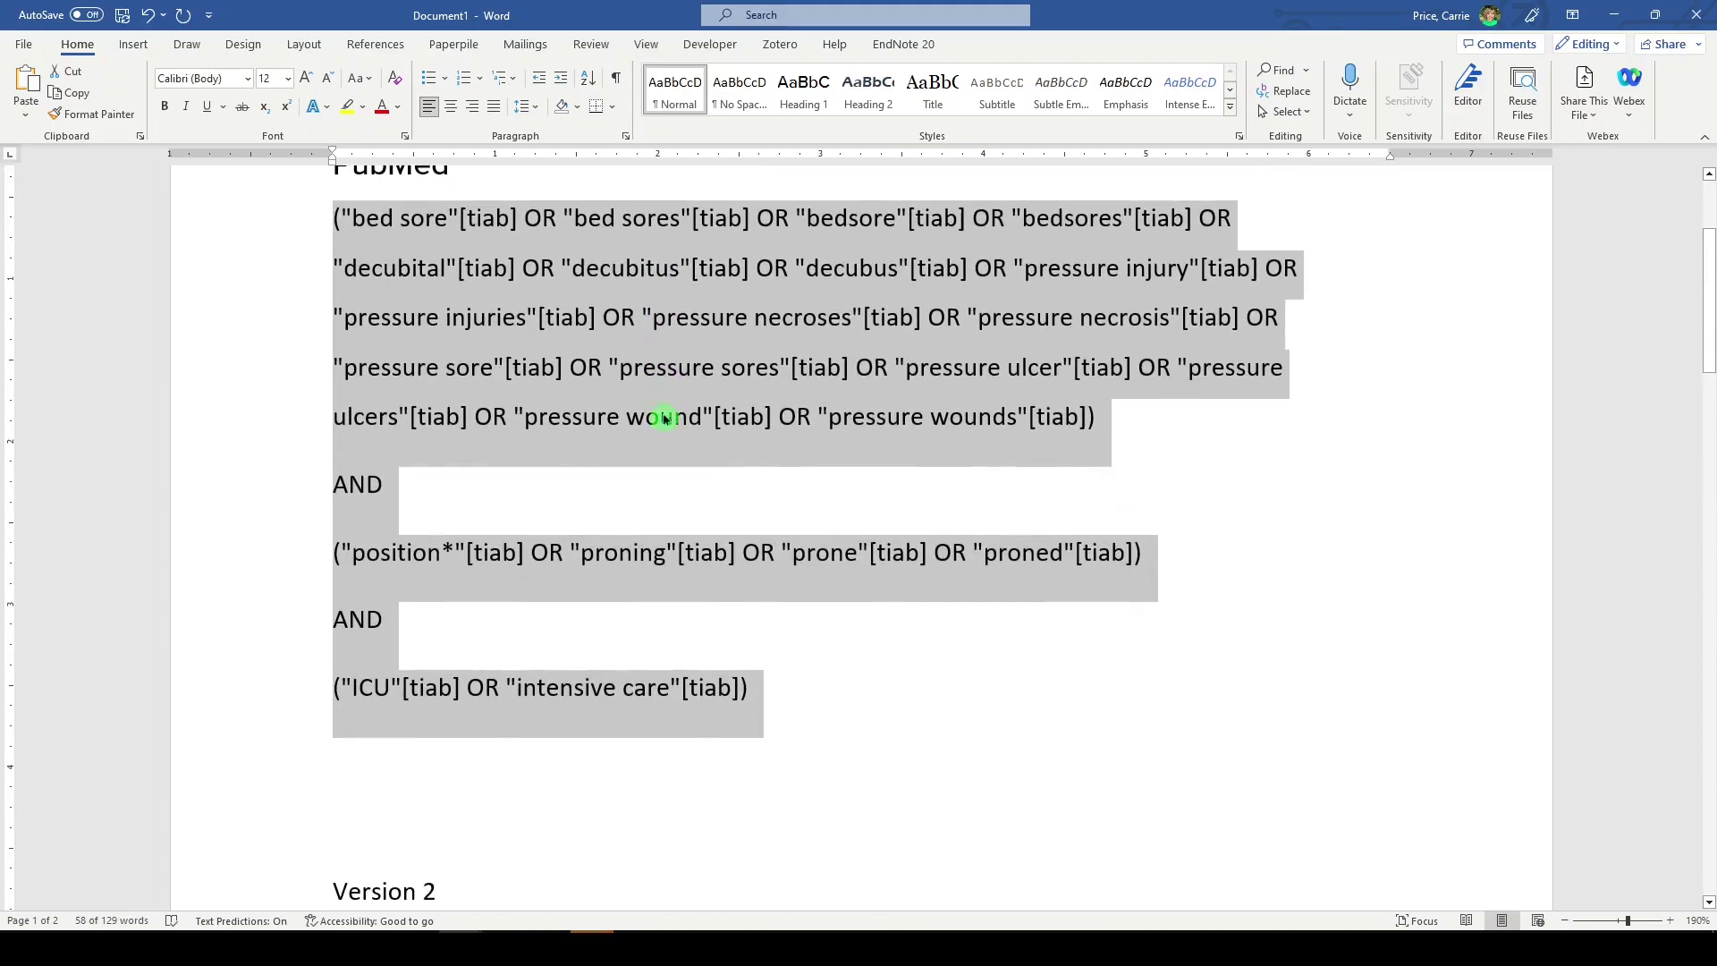
scroll(665, 416, "down", 6)
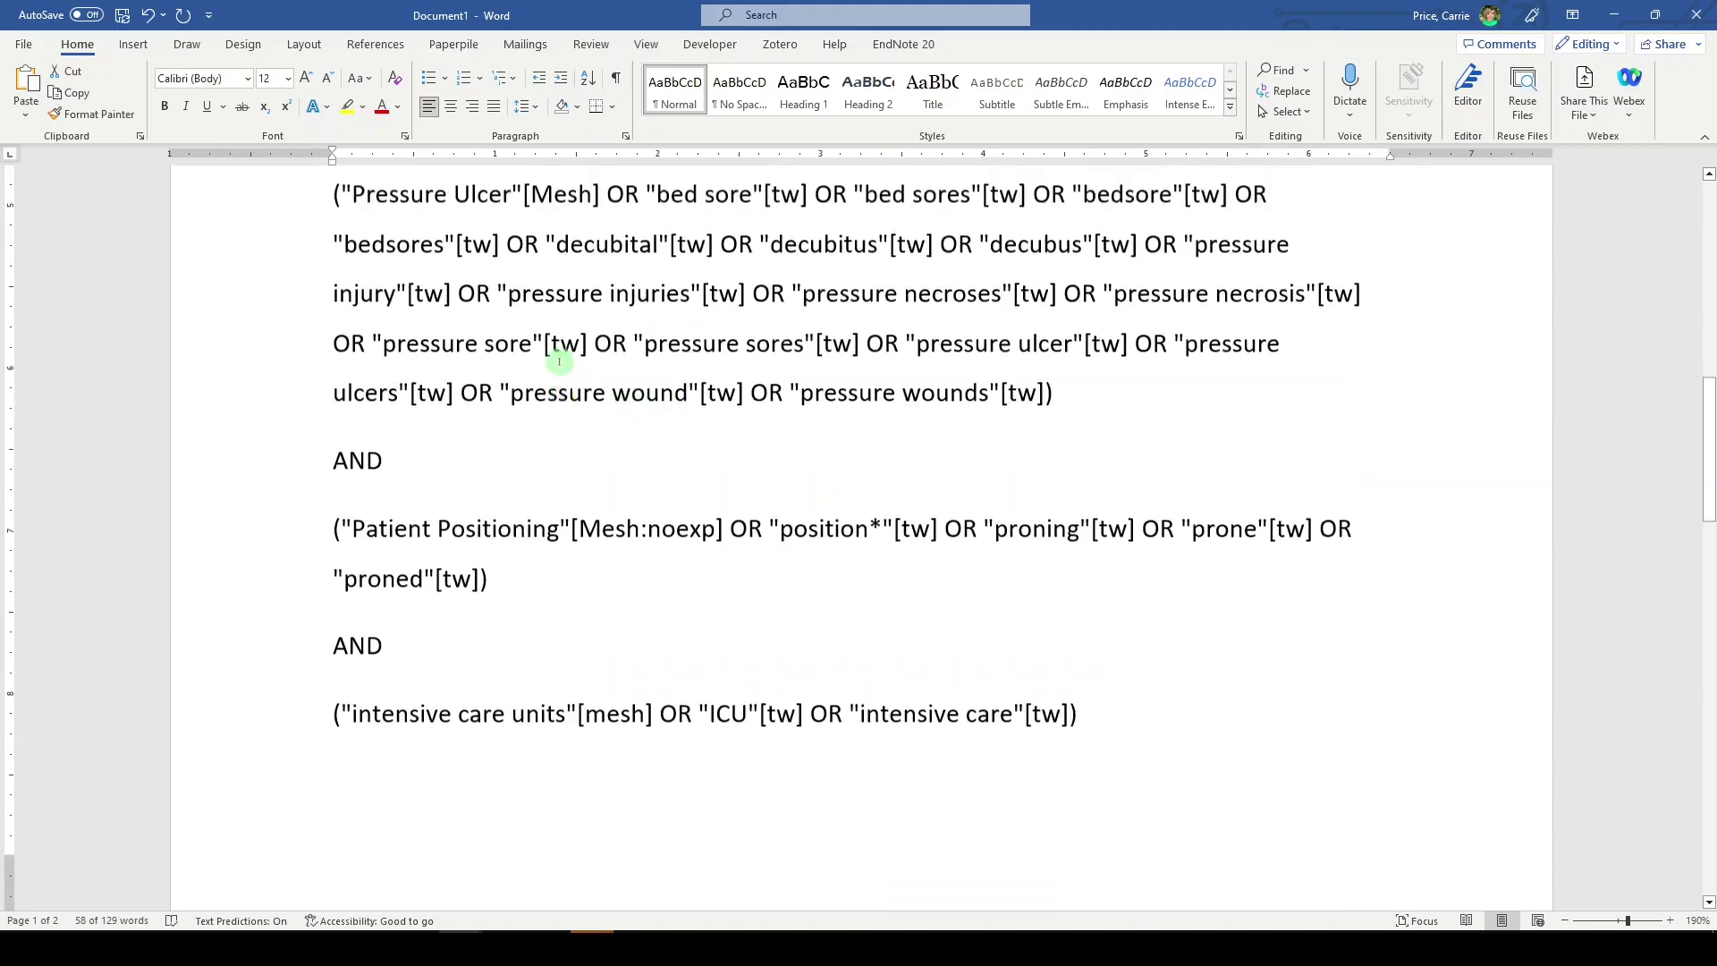
left_click(407, 322)
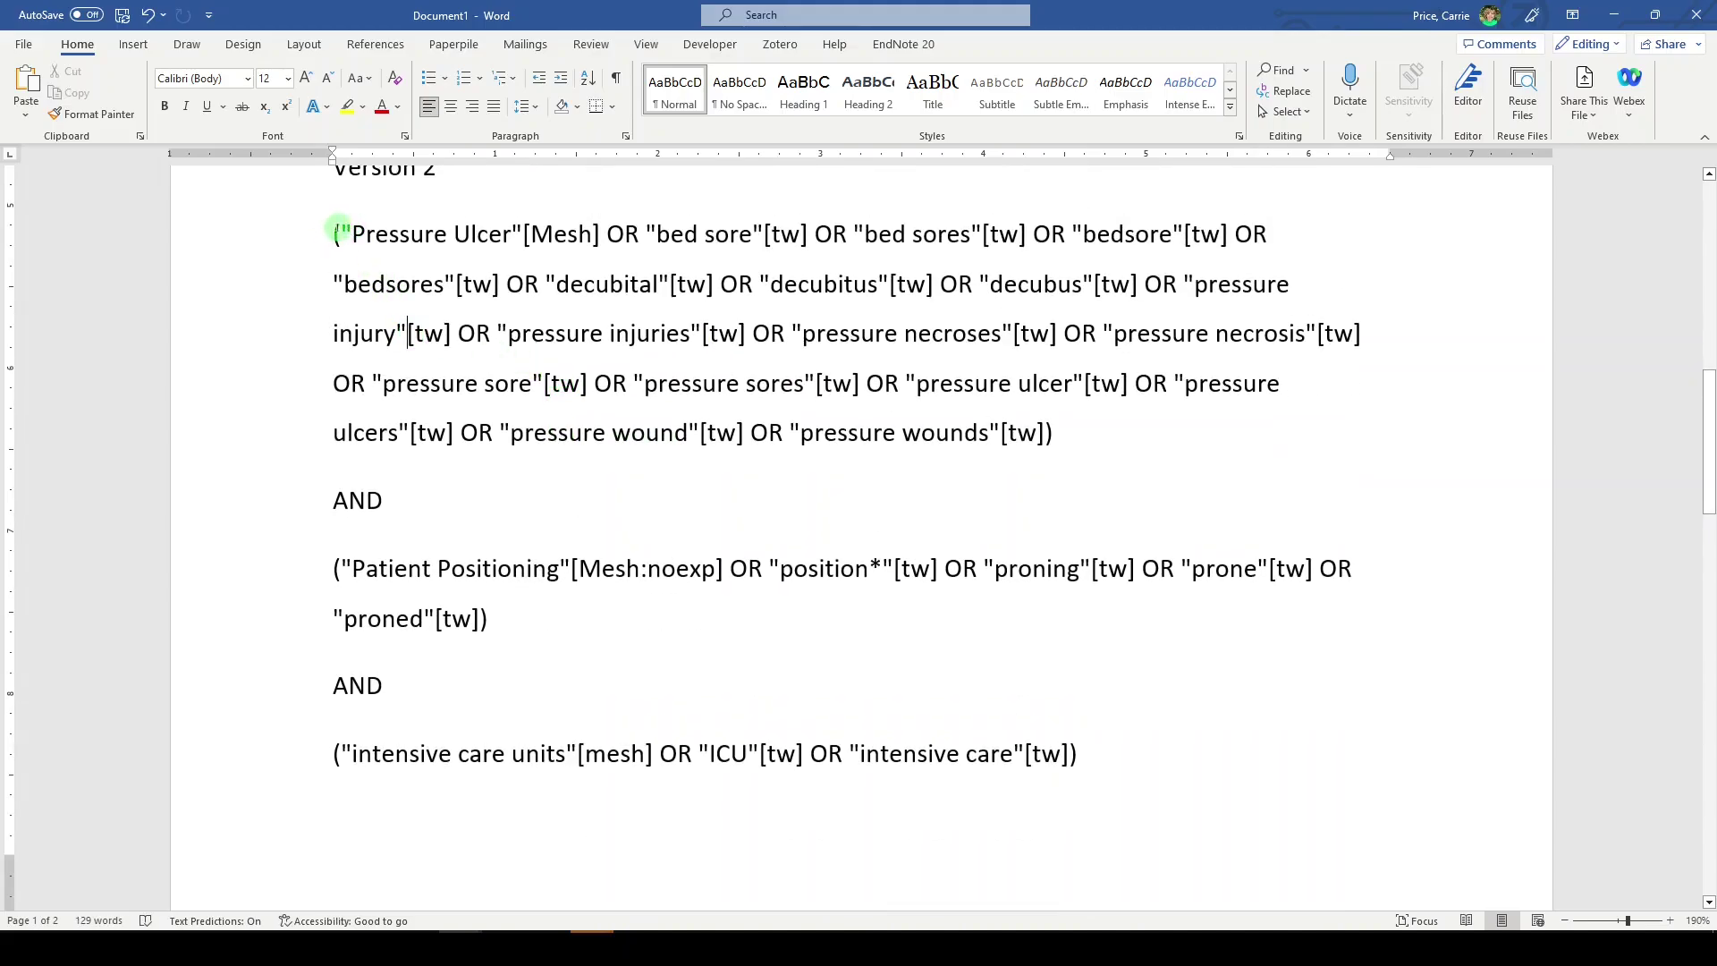
left_click_drag(334, 231, 1131, 767)
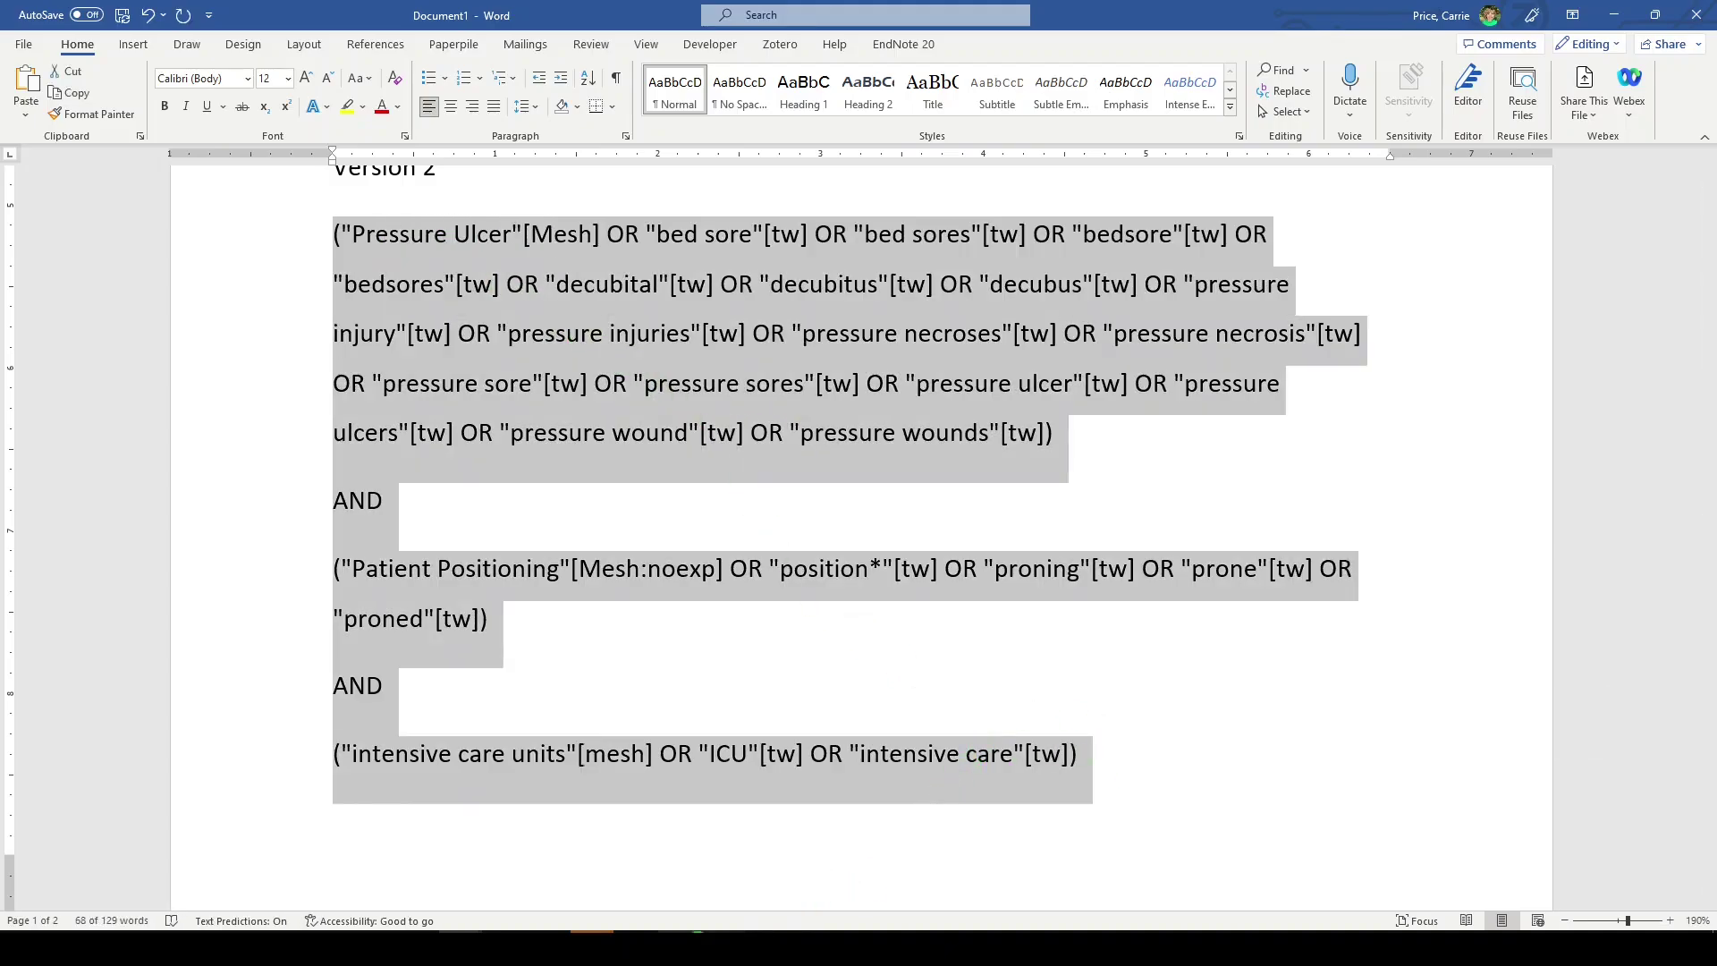
left_click(697, 885)
- Paste the Version 2 query into PubMed, run it for 301 results, and view the search history
scroll(916, 659, "up", 10)
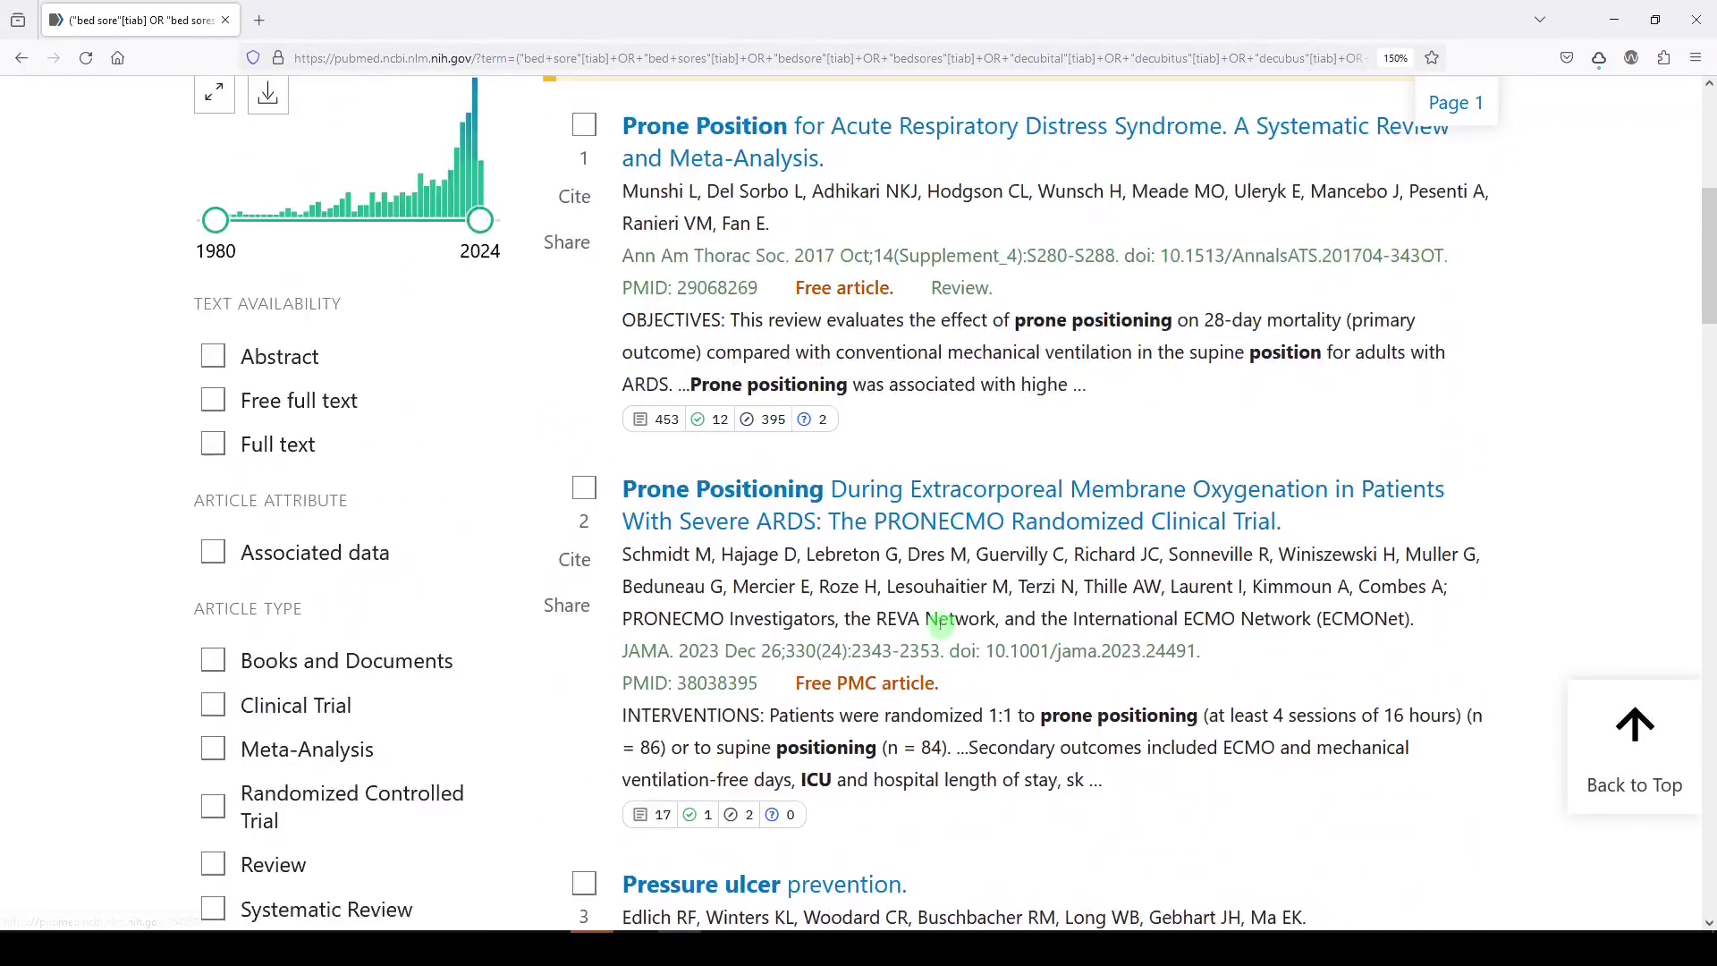
left_click(1322, 308)
key("ctrl+v")
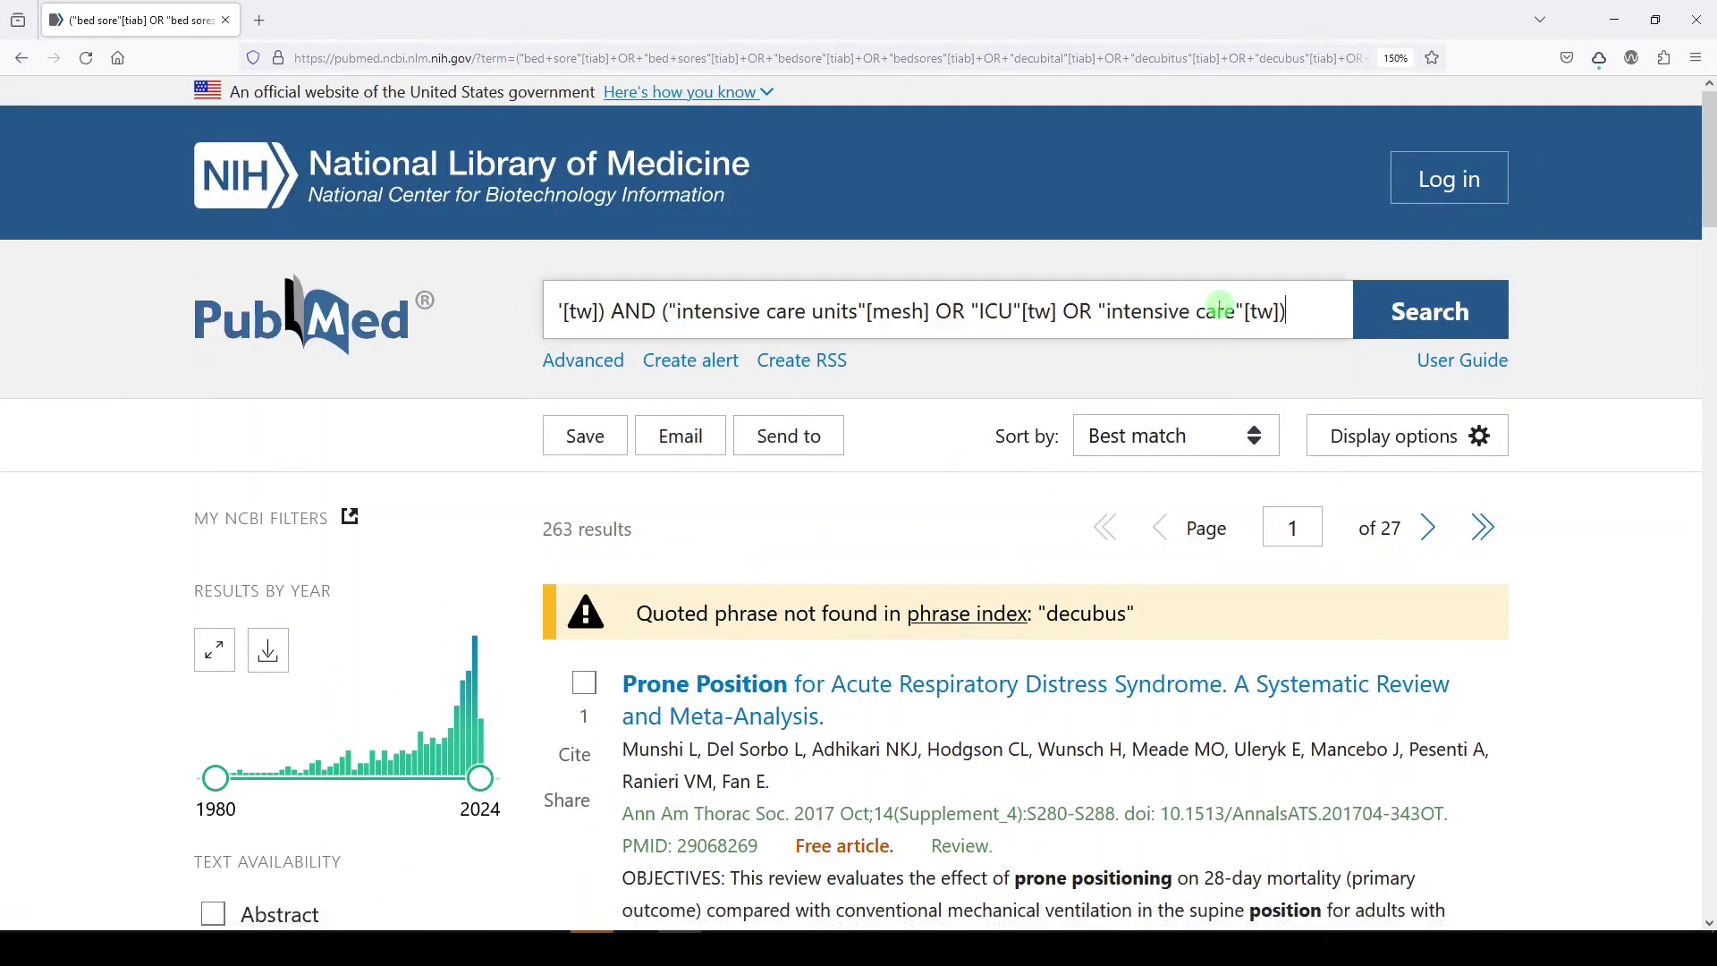
left_click(1416, 310)
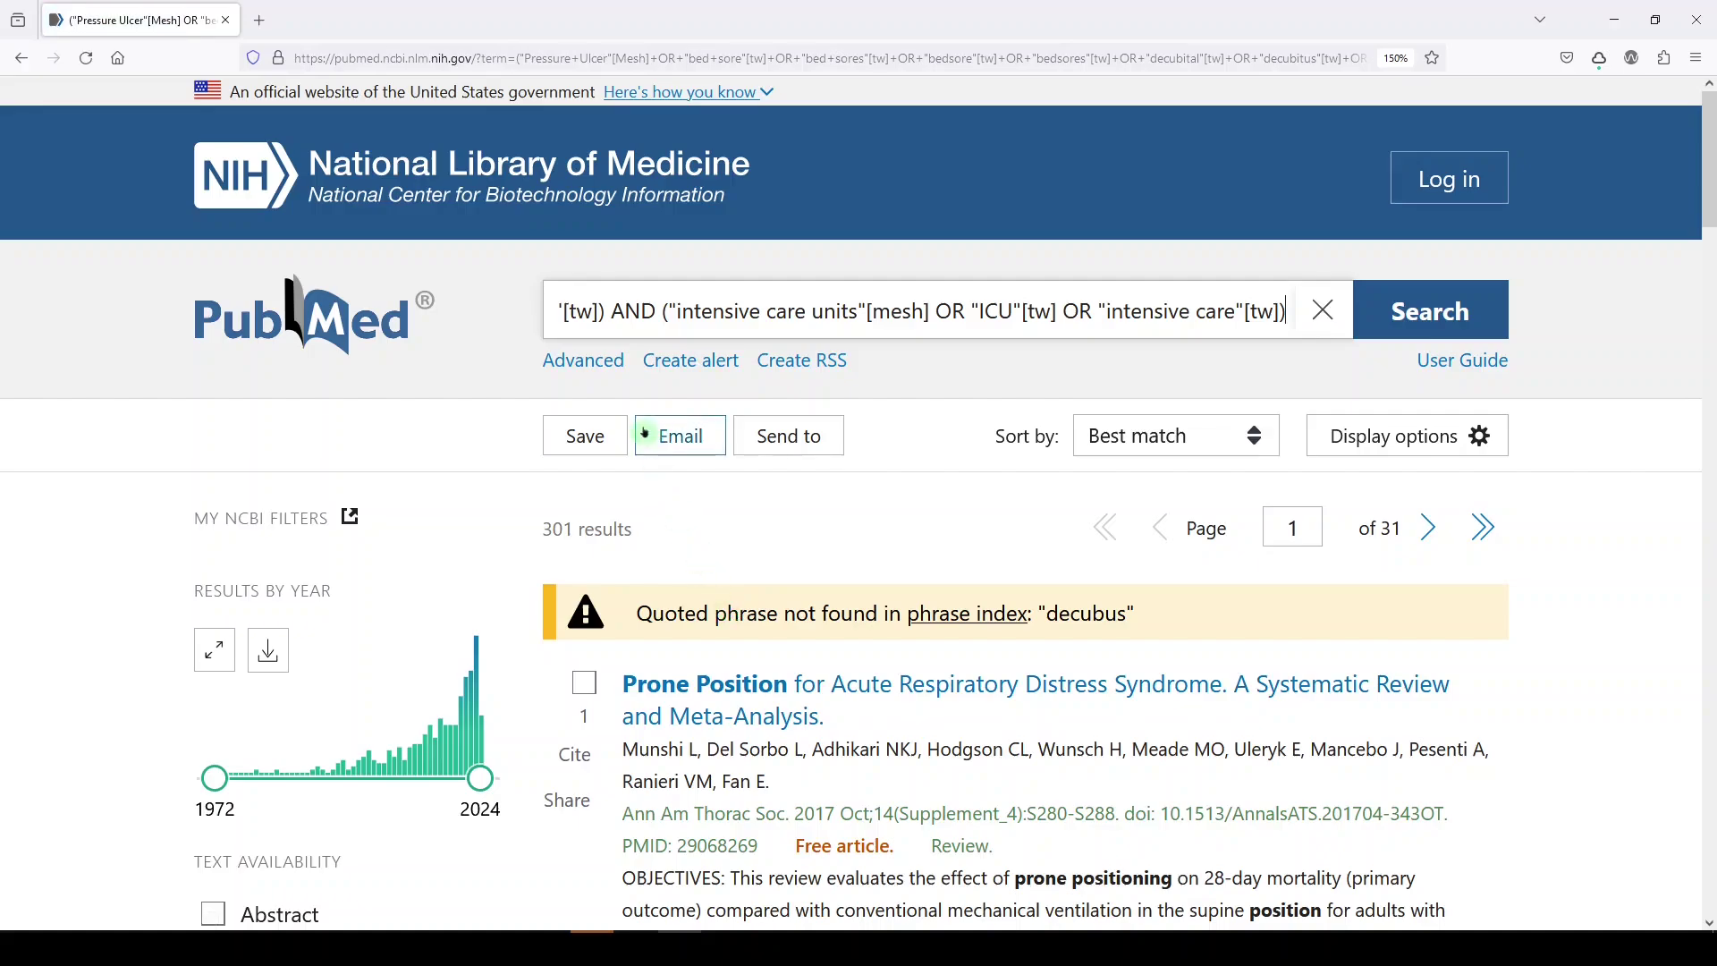
left_click(575, 362)
- Review the History and Search Details counts (14, 263, 301), then reopen search #4's 301 results
scroll(678, 464, "down", 10)
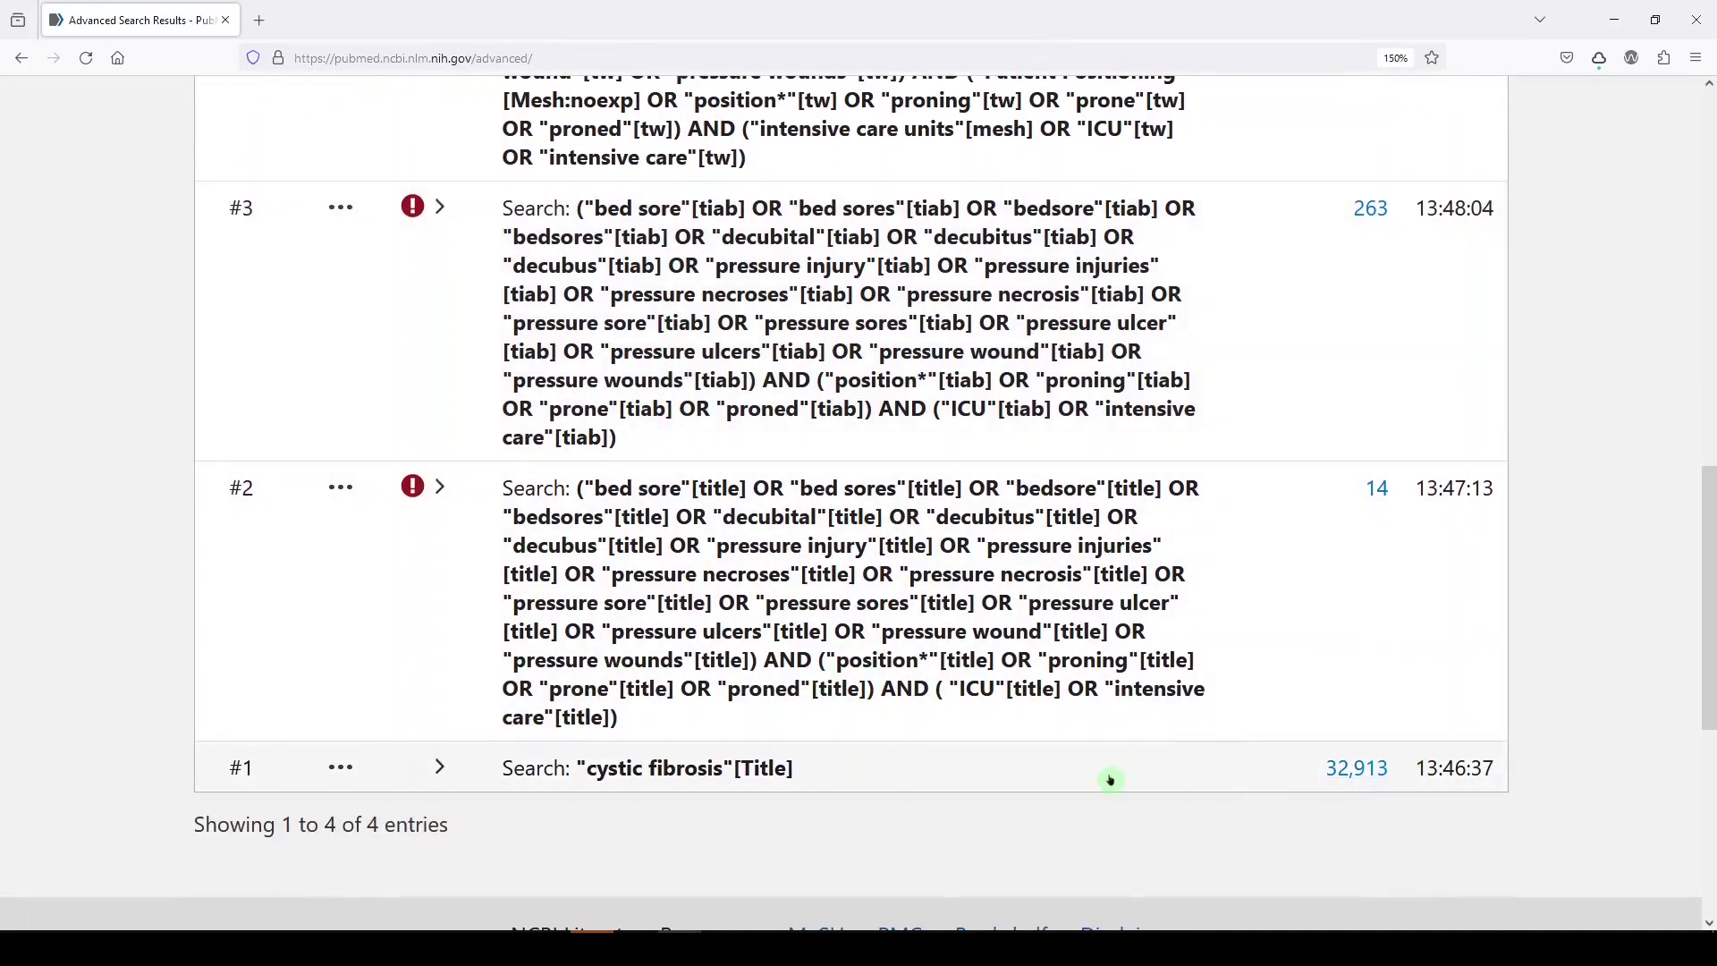
scroll(804, 787, "up", 3)
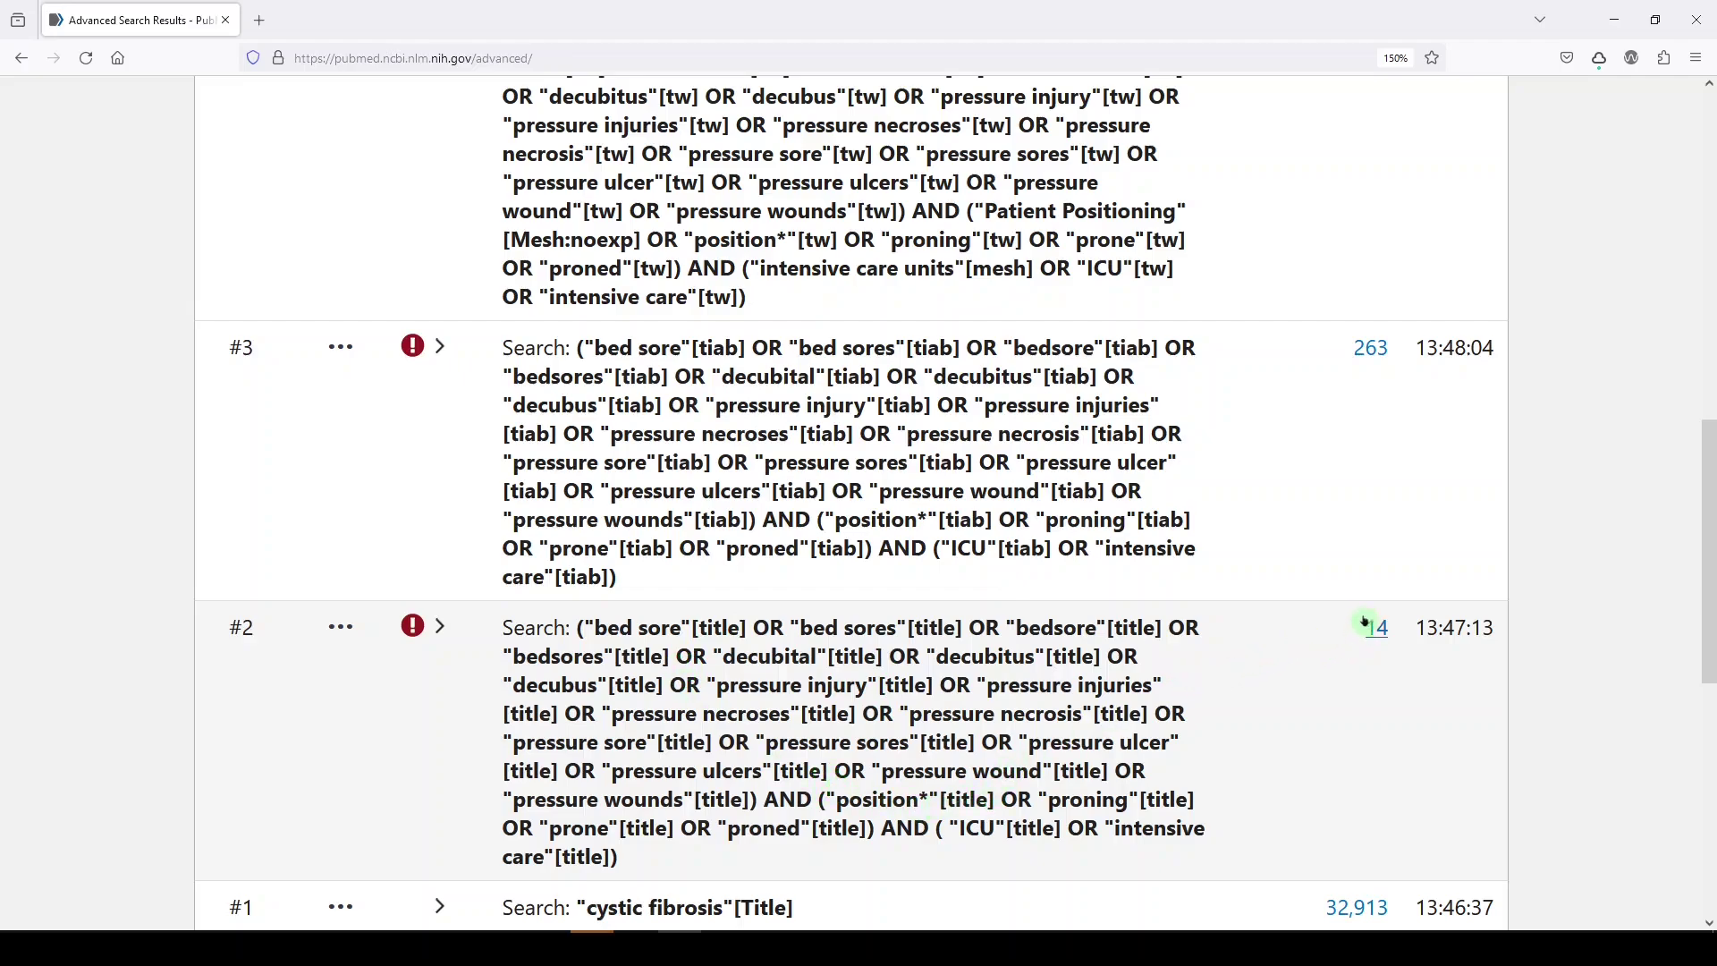
scroll(1154, 536, "up", 3)
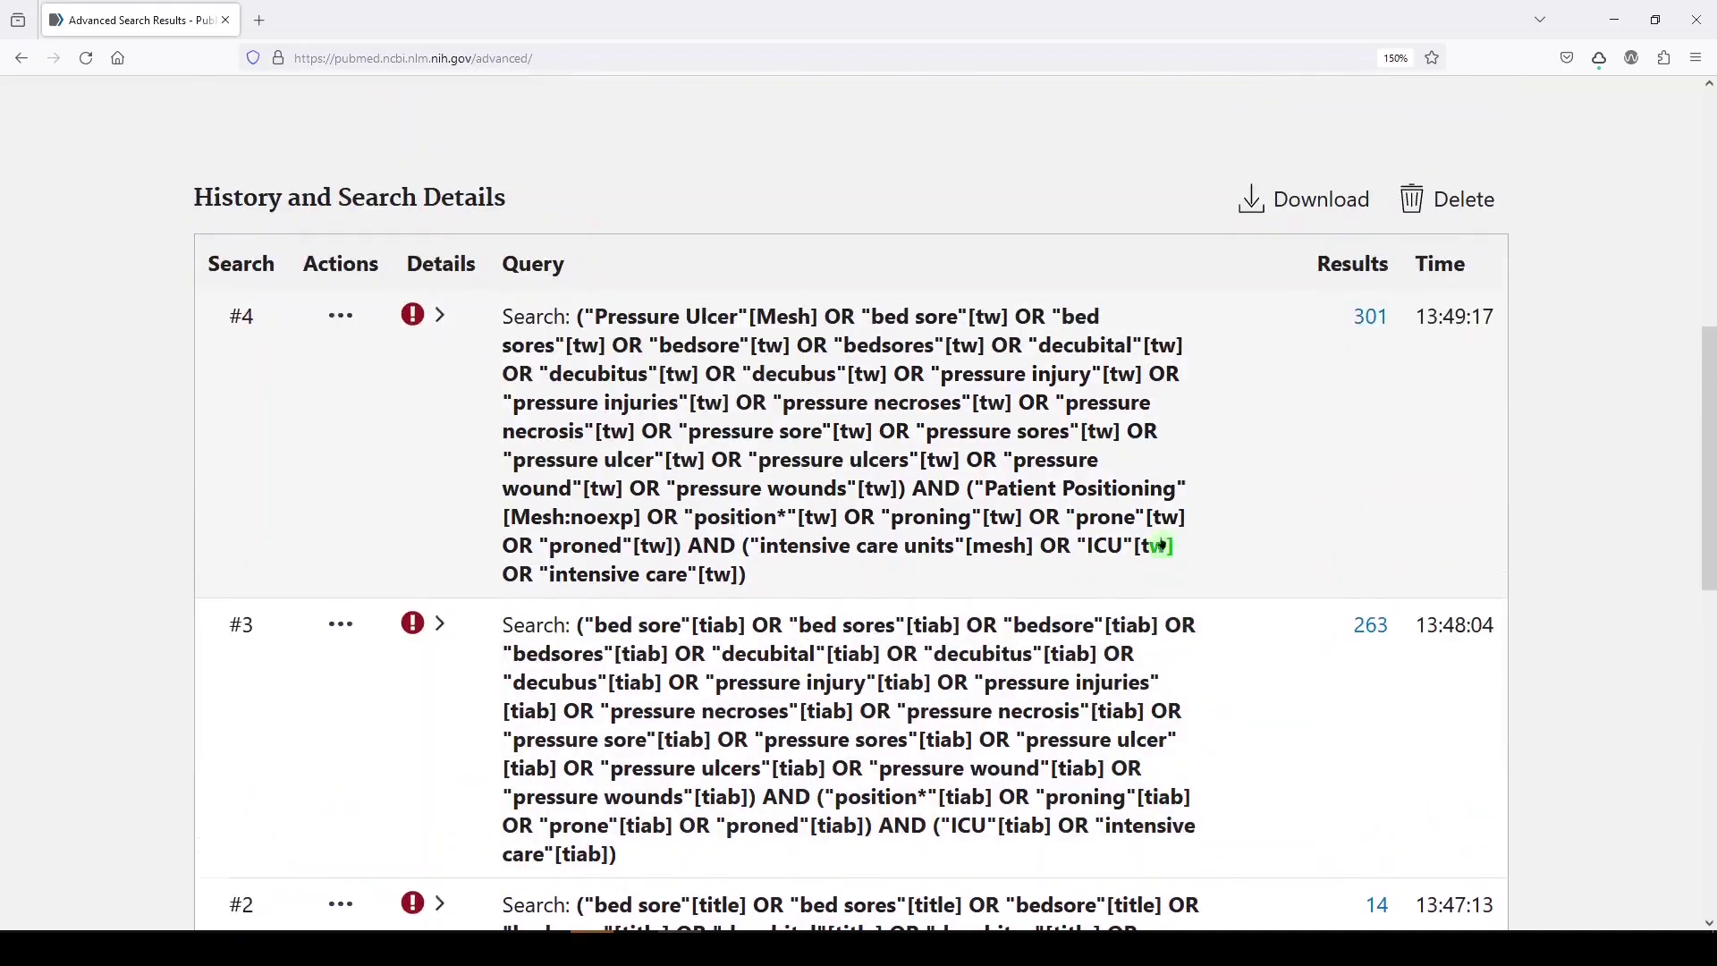
scroll(1059, 868, "down", 2)
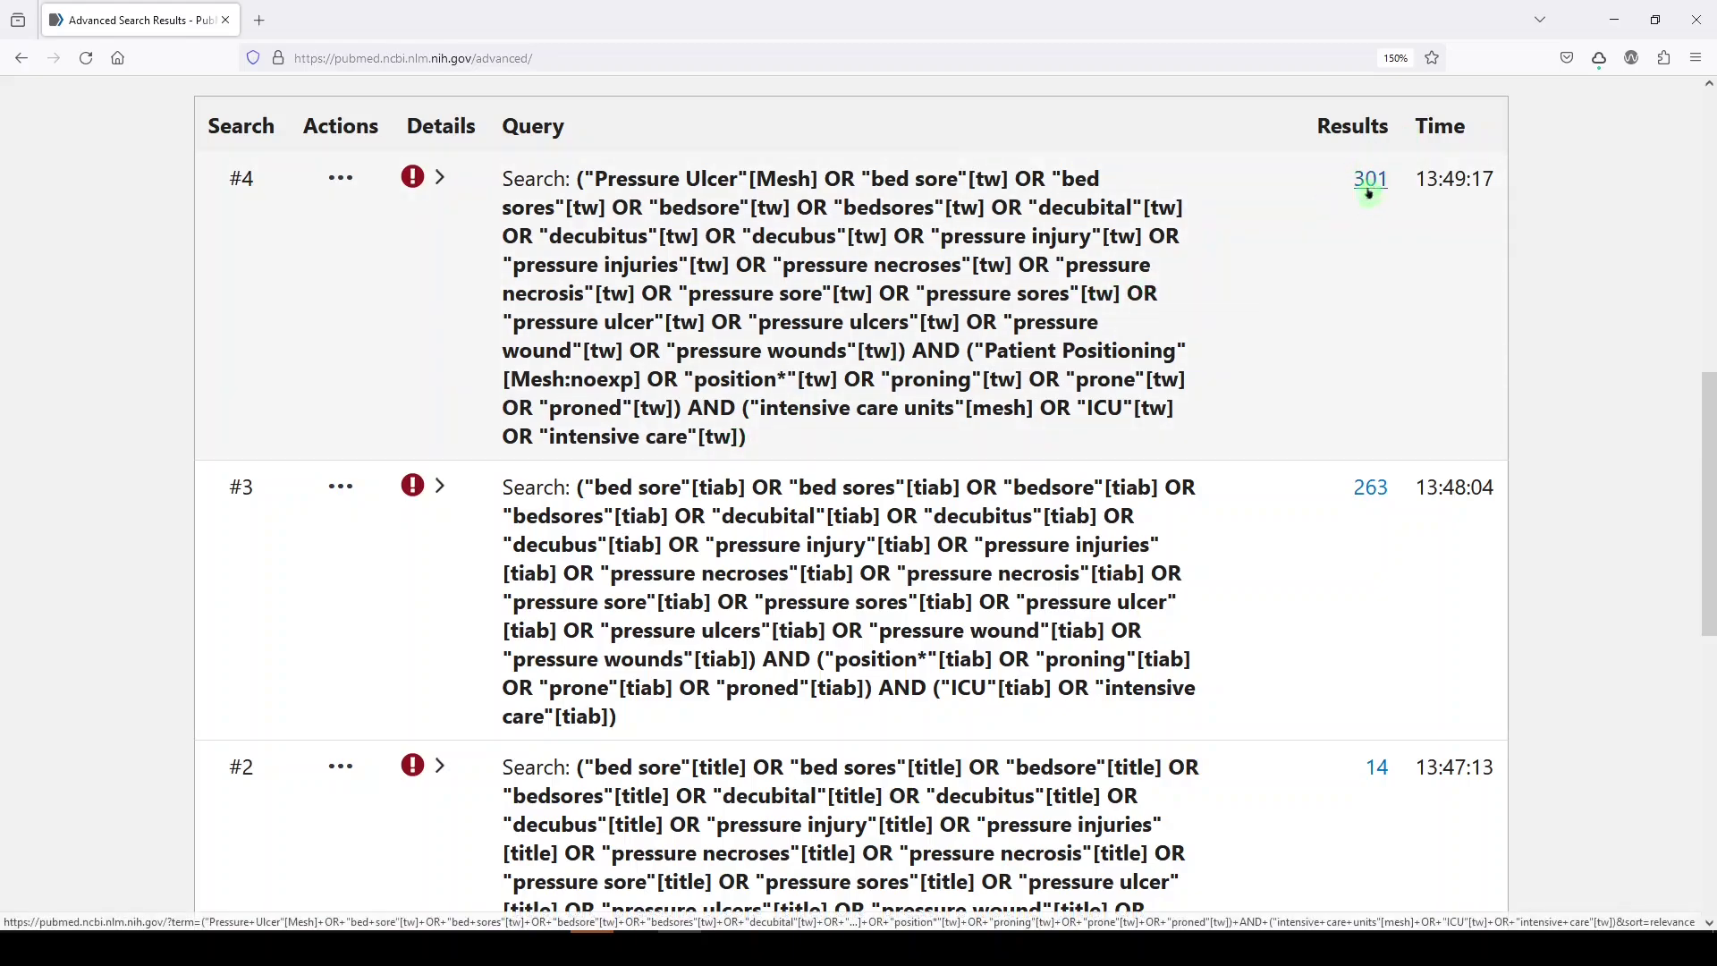
scroll(1368, 751, "down", 2)
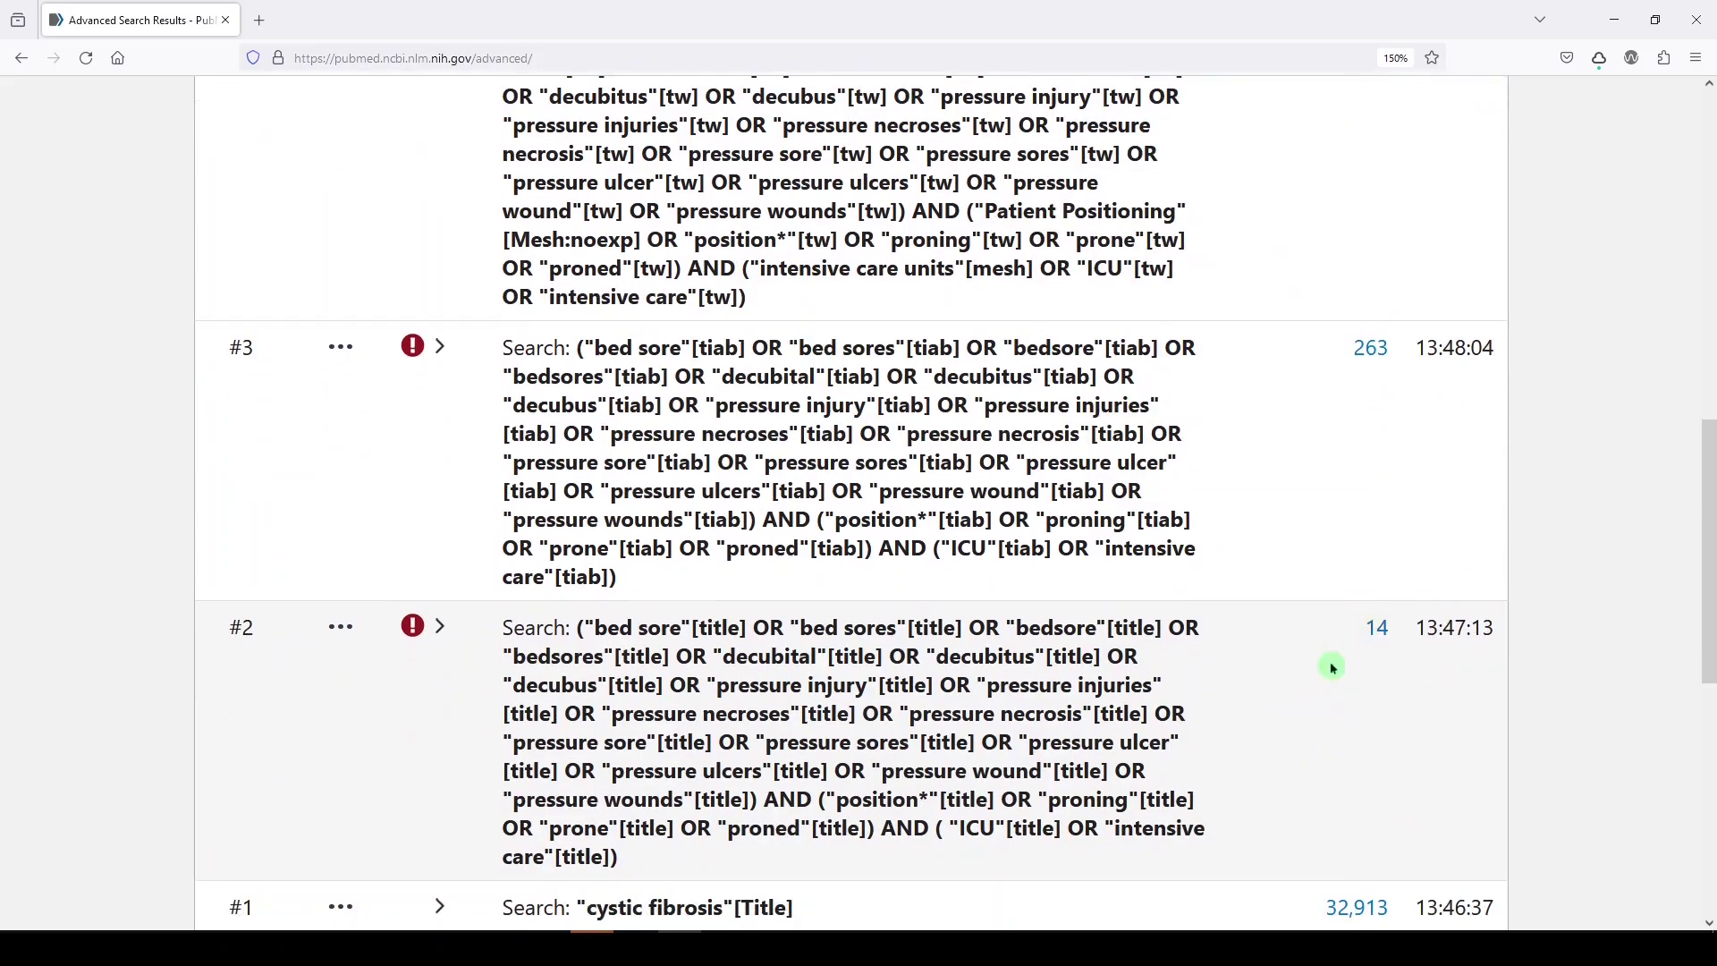
scroll(1364, 674, "up", 1)
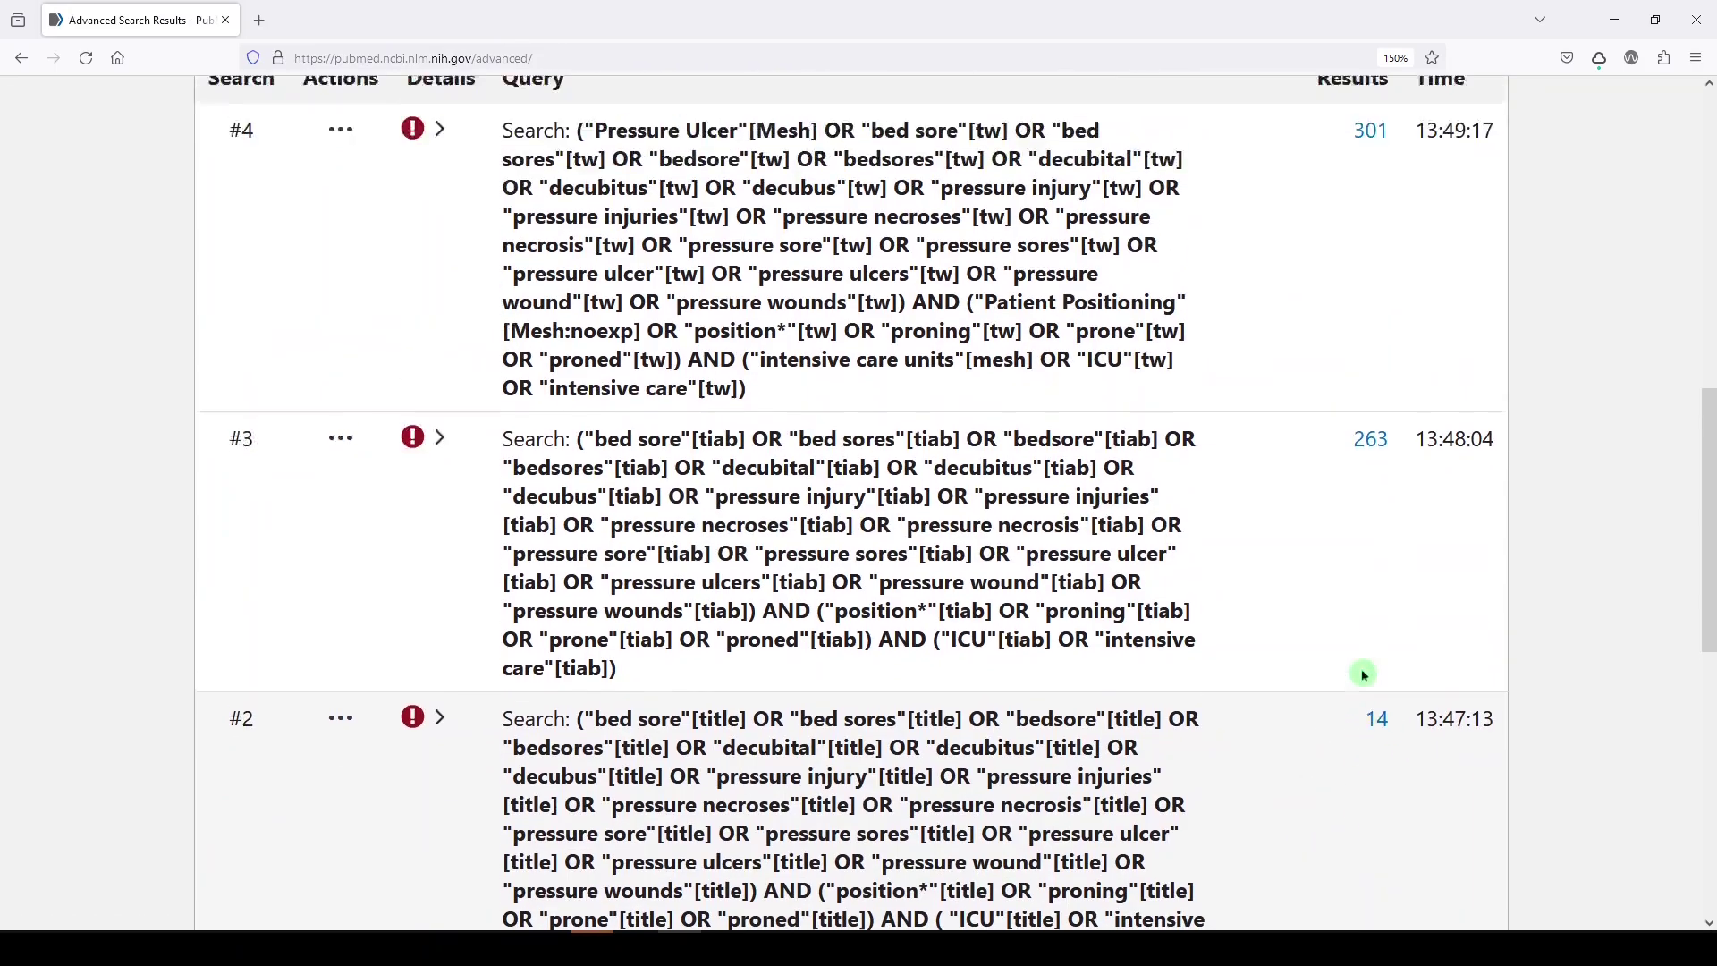
scroll(1364, 675, "up", 1)
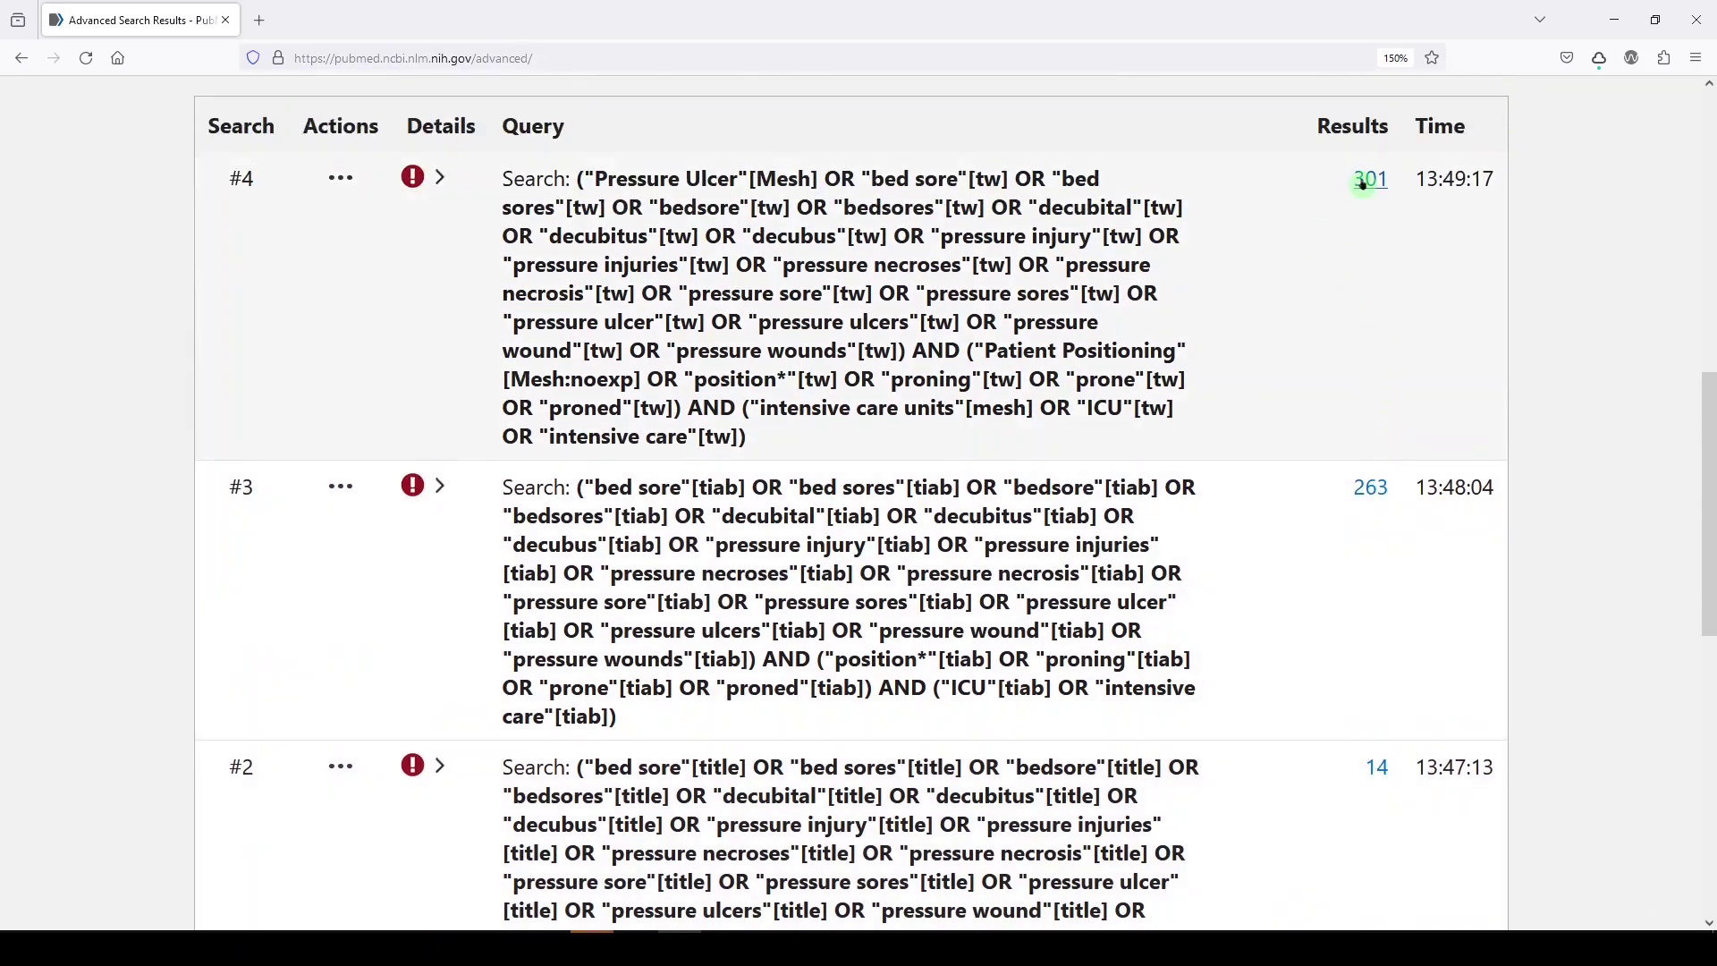
left_click(1366, 180)
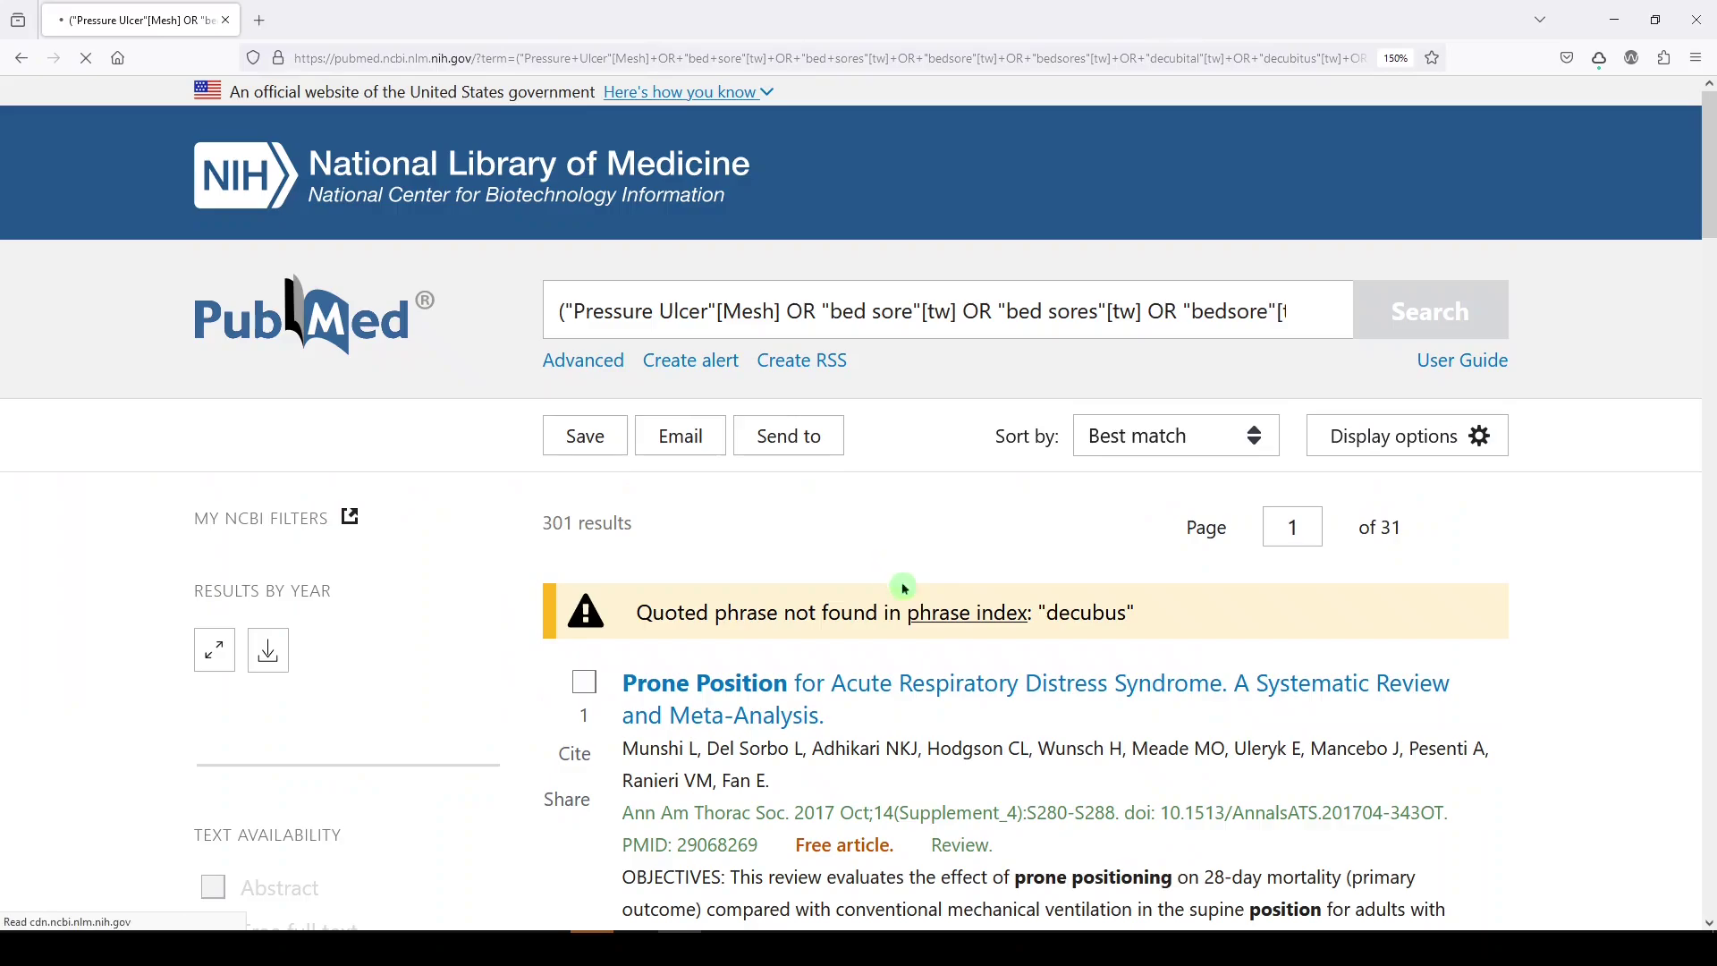
scroll(894, 581, "down", 3)
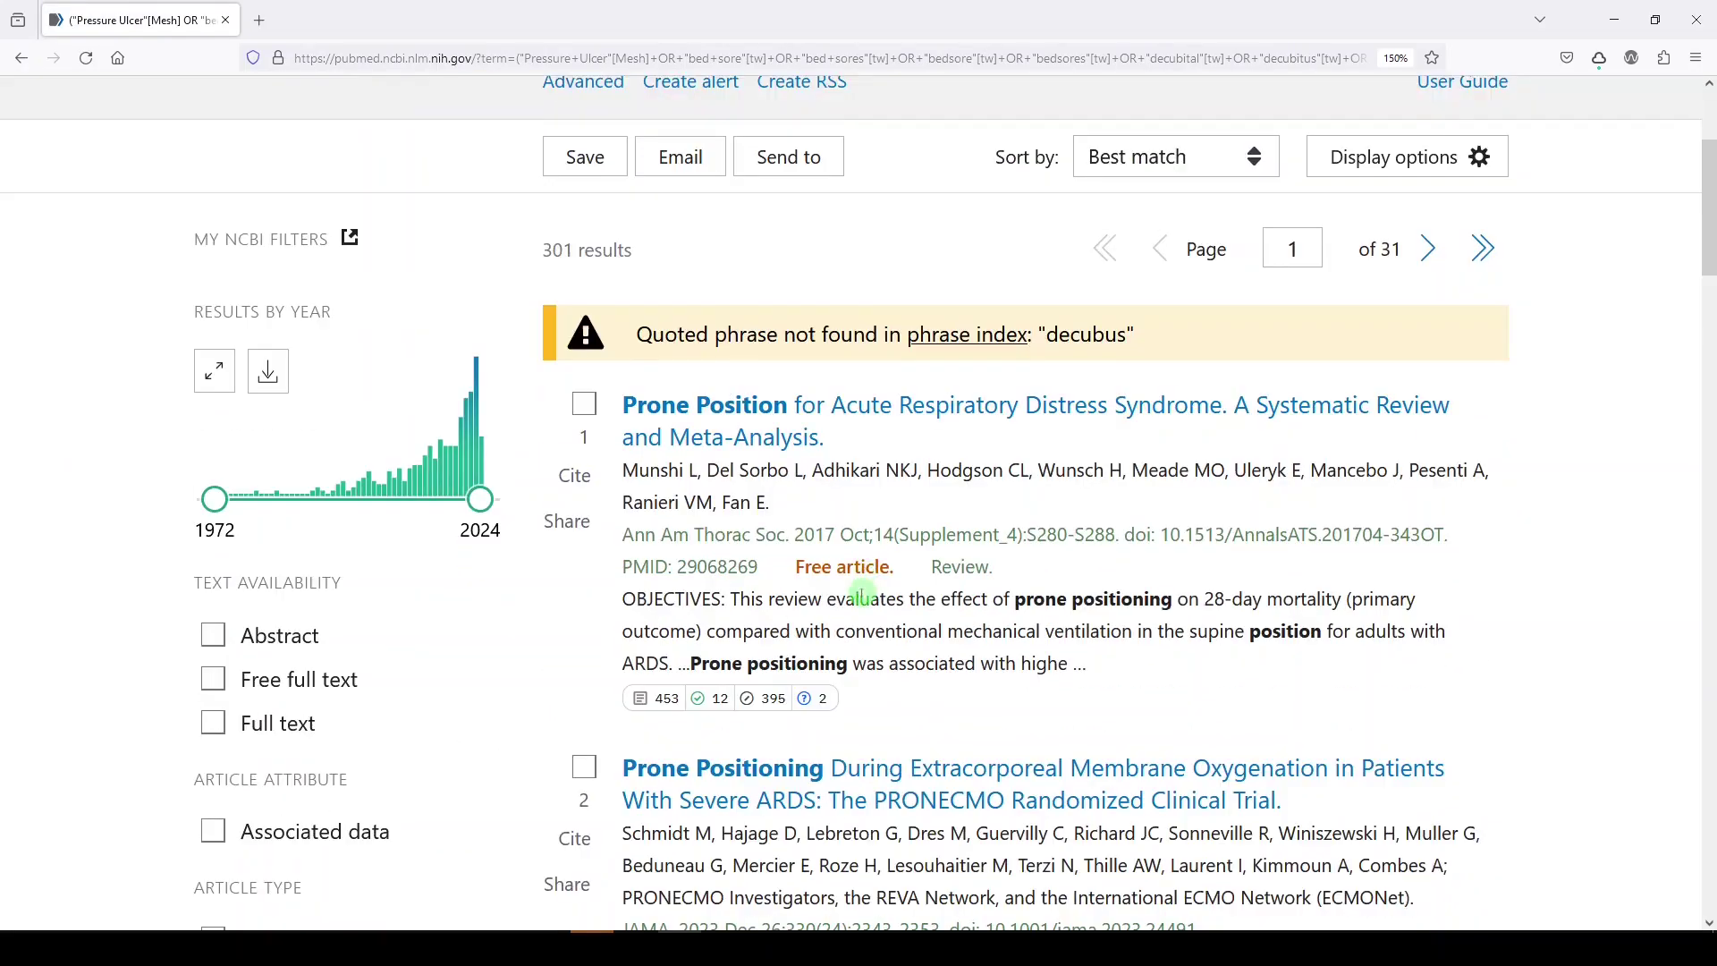
scroll(861, 594, "down", 1)
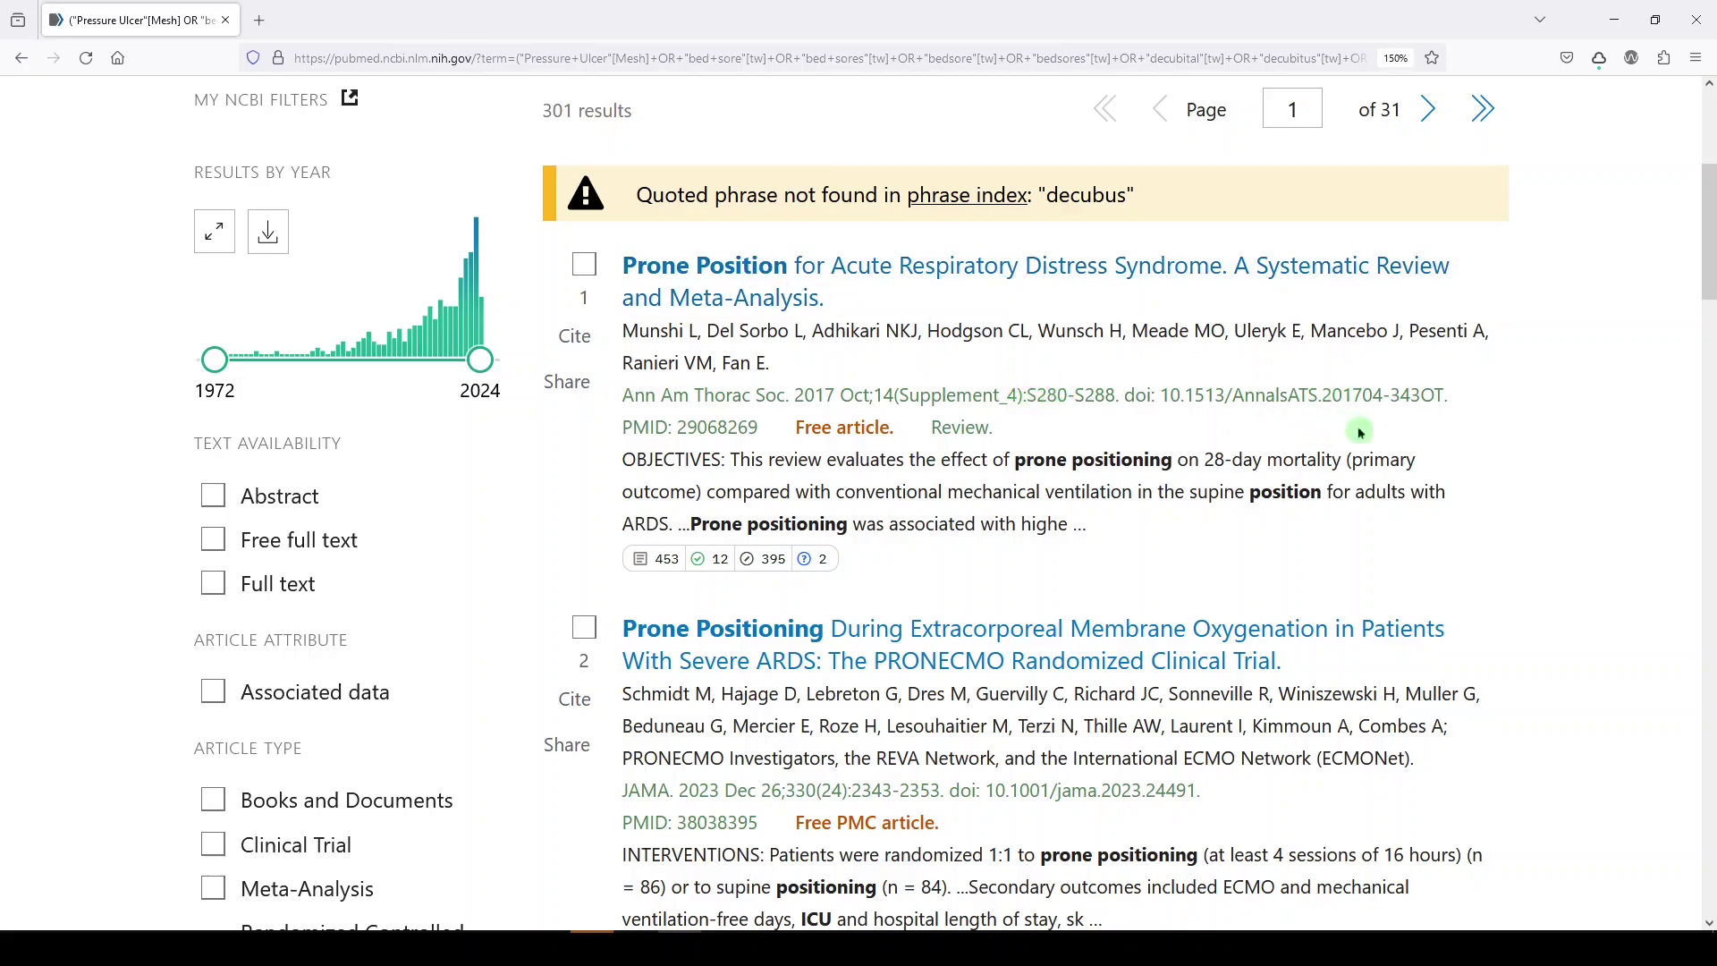
scroll(1225, 720, "down", 1)
scroll(1219, 706, "down", 2)
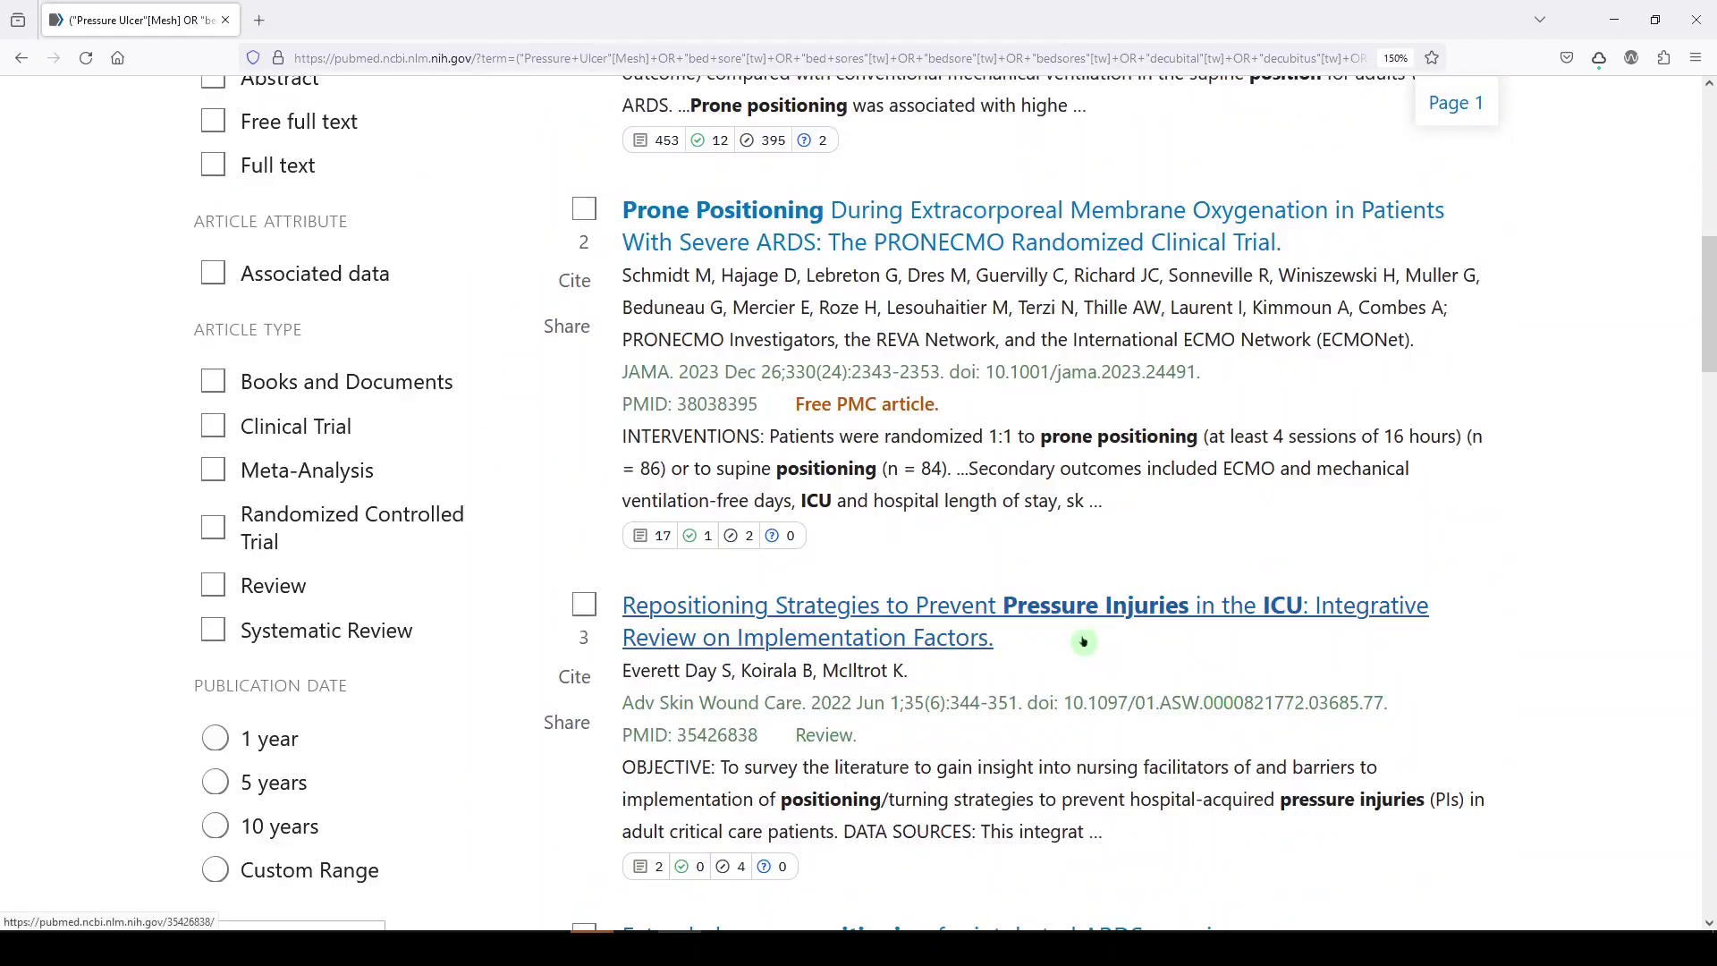
scroll(1082, 653, "down", 1)
scroll(1082, 660, "down", 4)
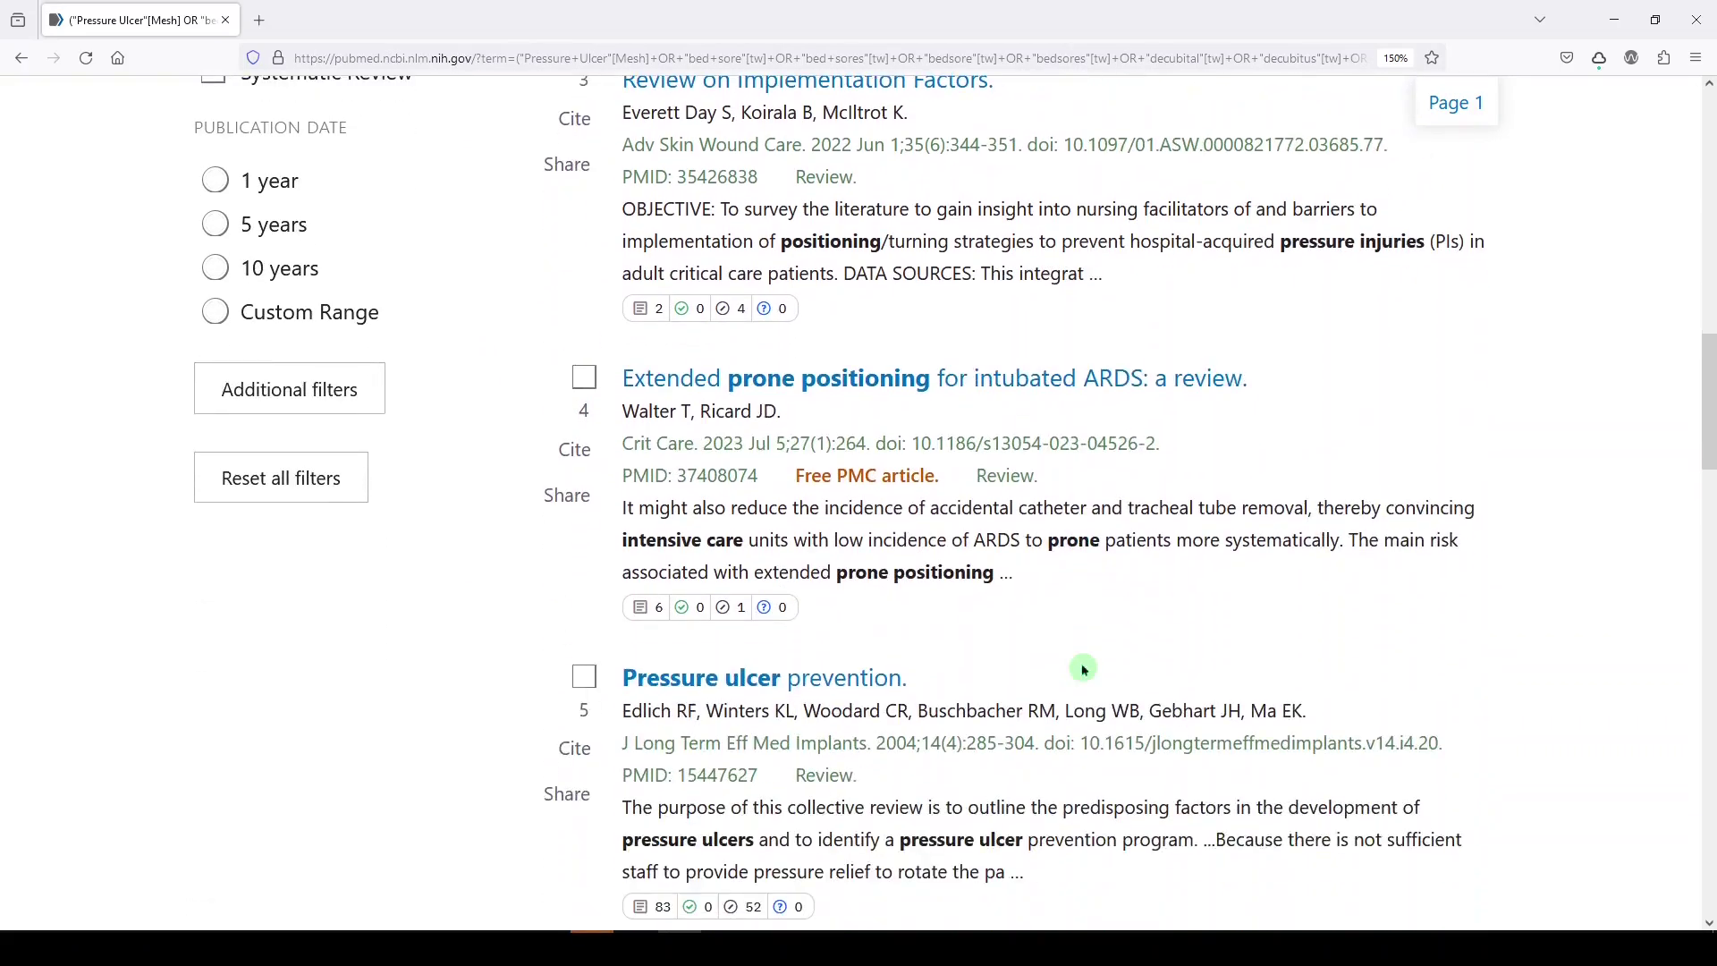
scroll(1082, 667, "down", 1)
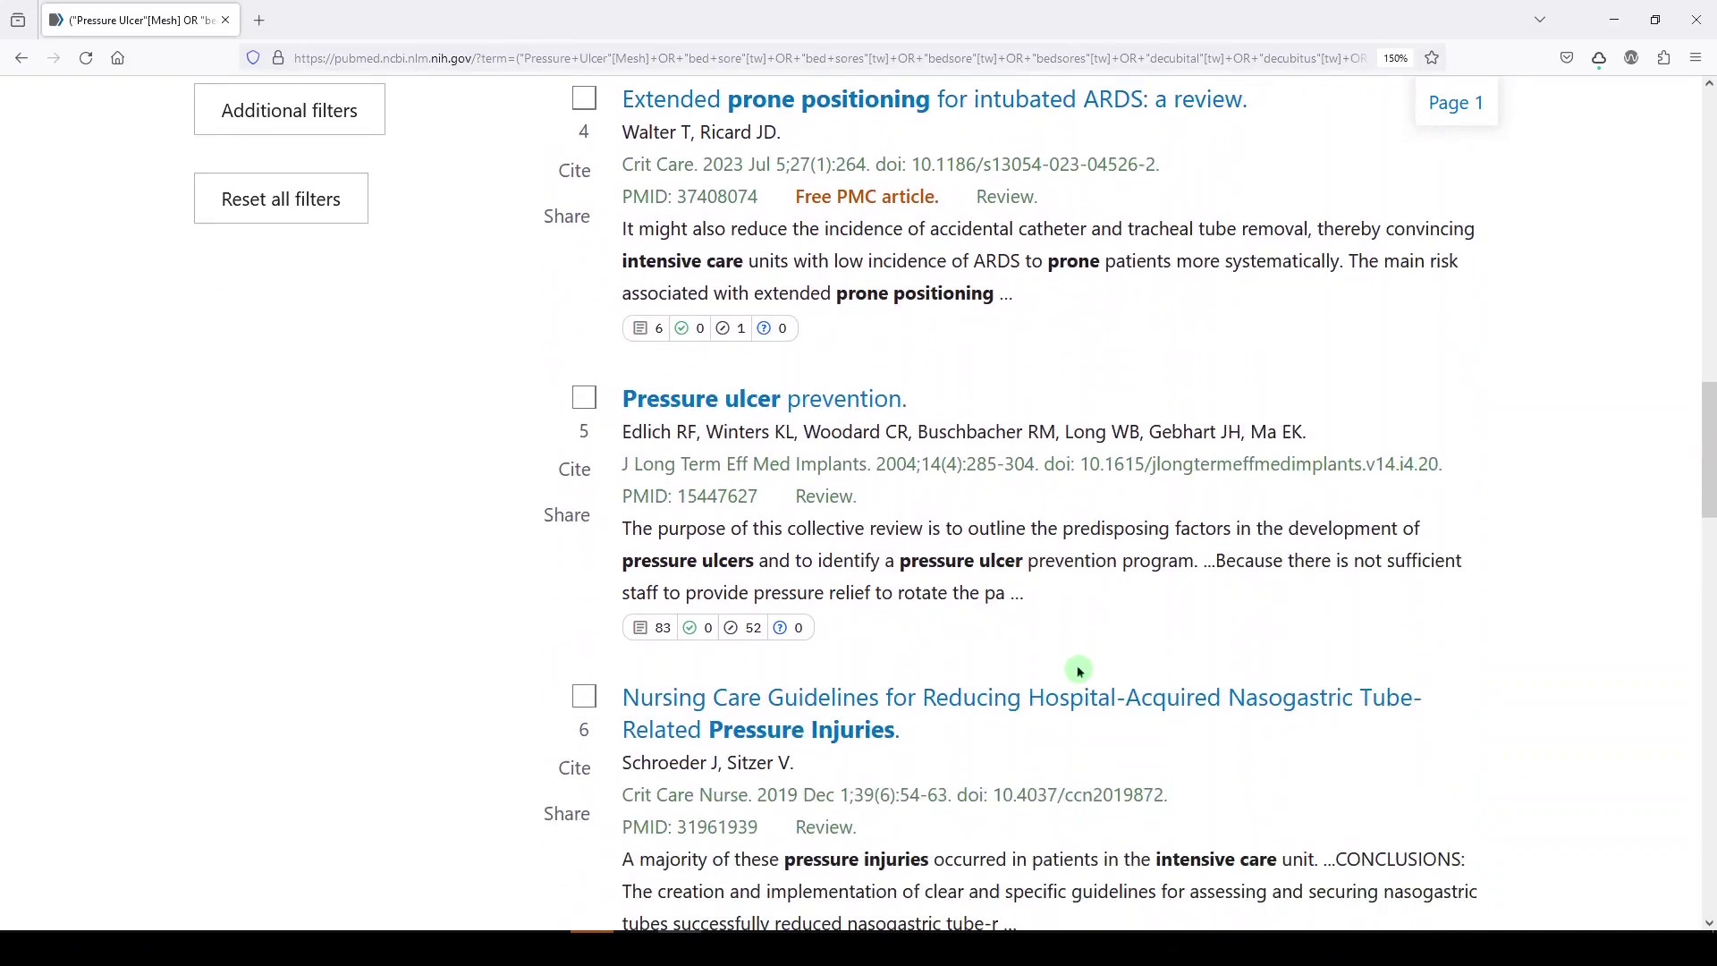